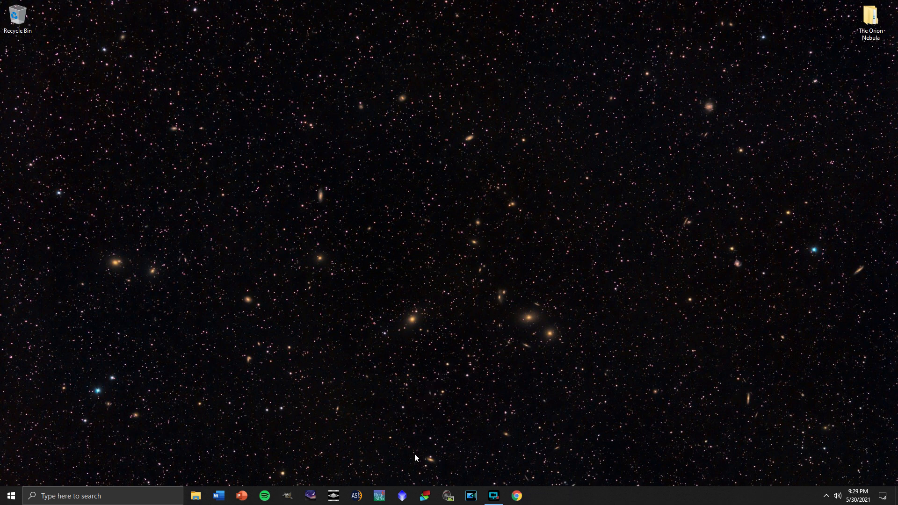
# - Start PixInsight and close its Process Console
pyautogui.click(403, 495)
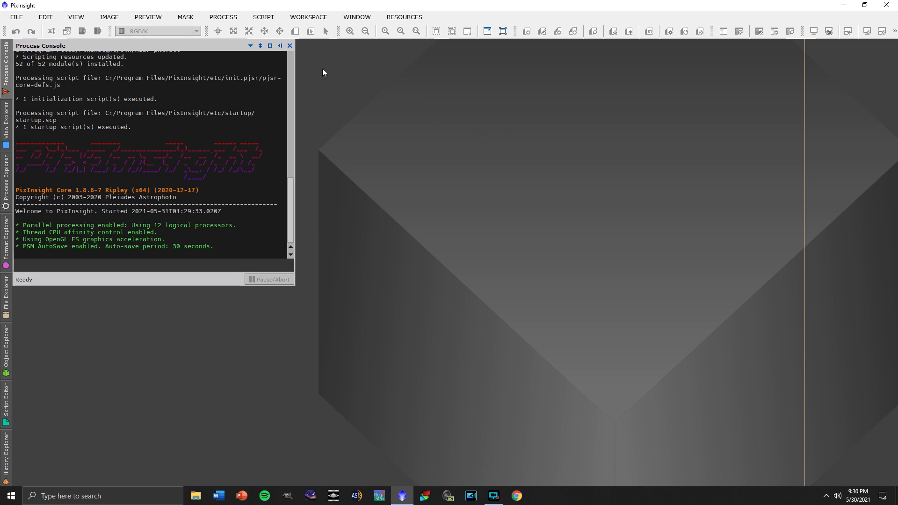
pyautogui.click(289, 45)
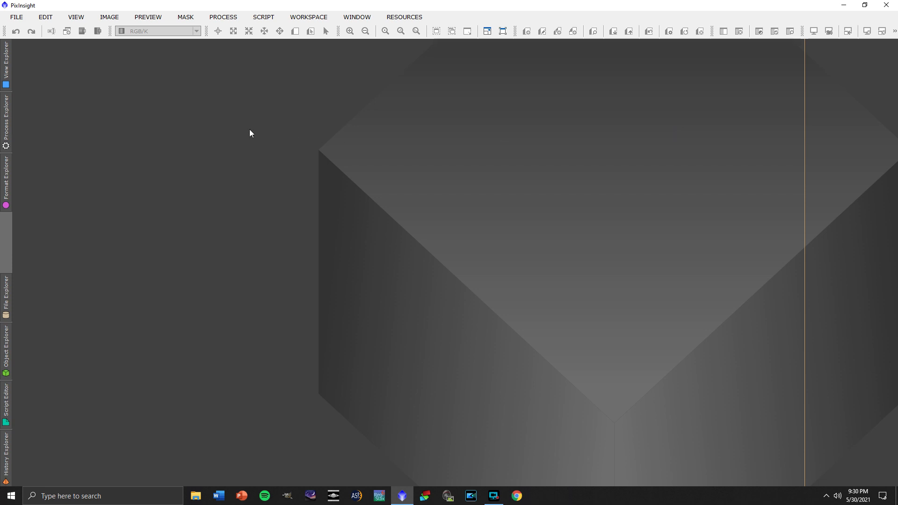
# - Open the Autosave TIF image from The Orion Nebula's Lights folder and zoom it to fit
pyautogui.click(19, 17)
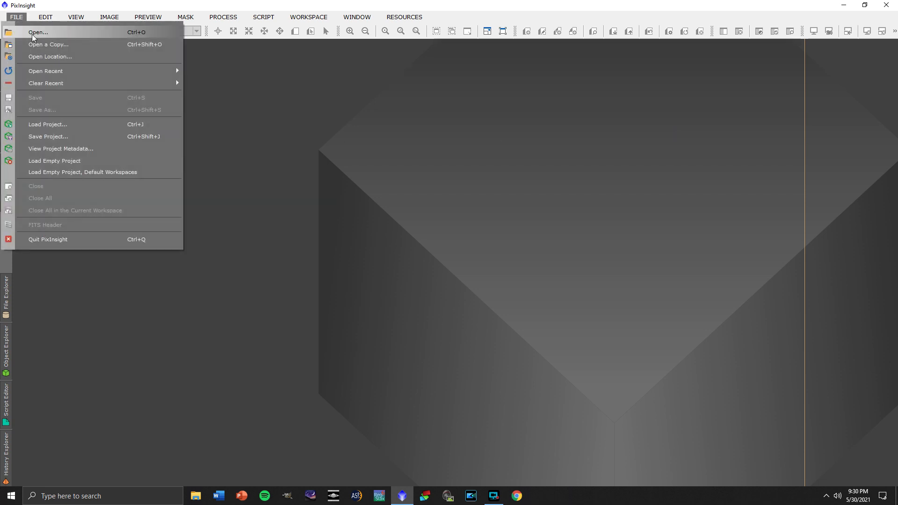
pyautogui.click(22, 32)
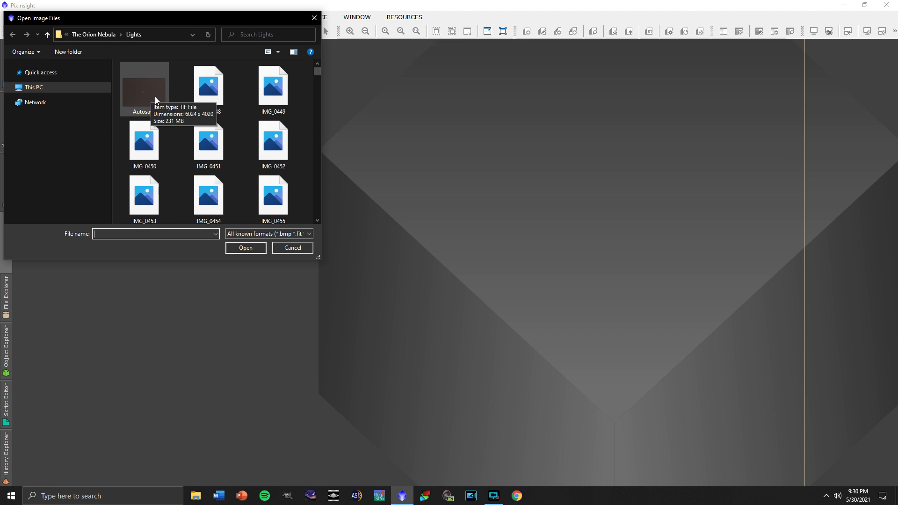
pyautogui.doubleClick(156, 97)
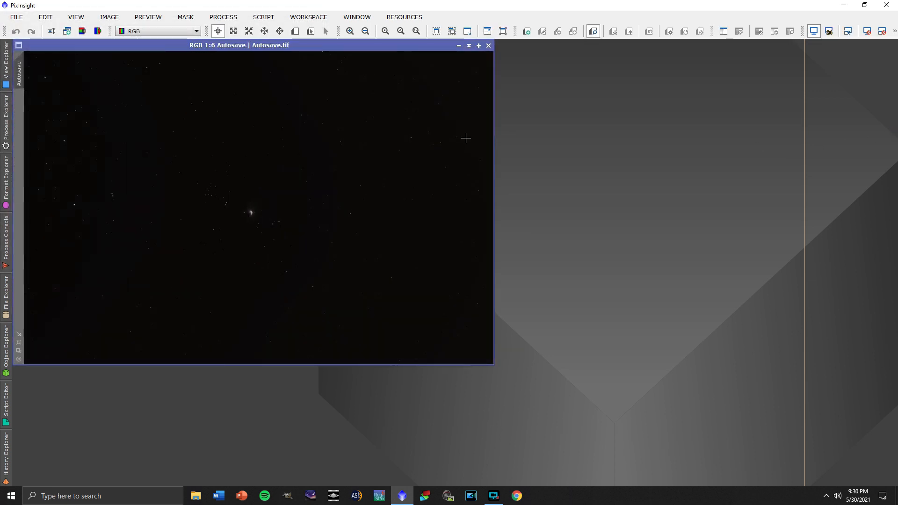
pyautogui.rightClick(218, 145)
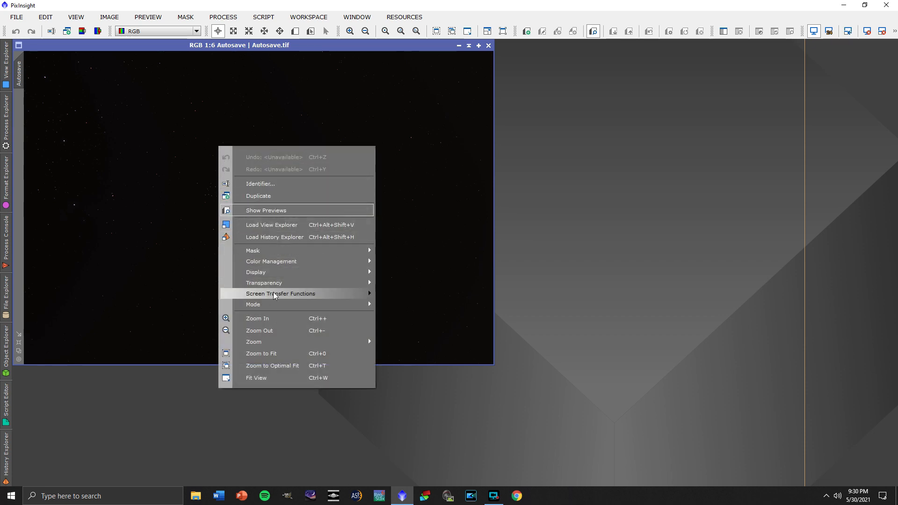
pyautogui.click(281, 353)
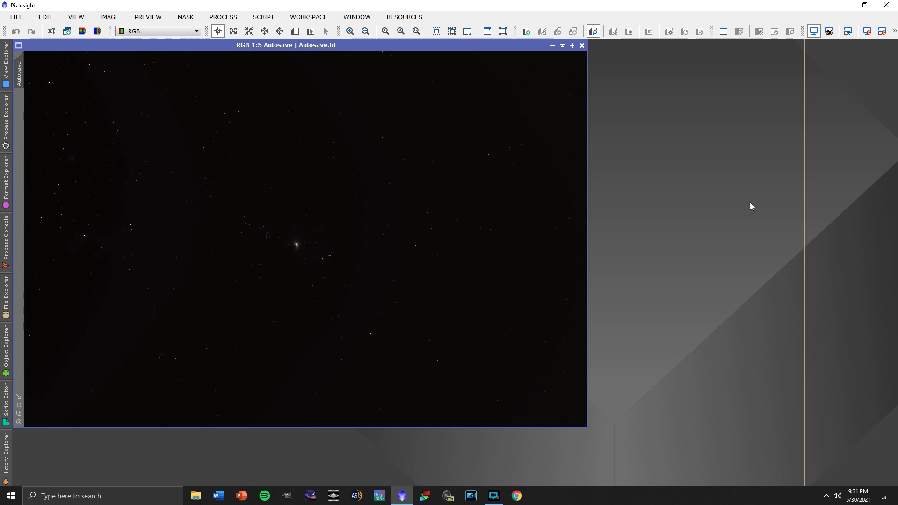
# - Apply an STF AutoStretch to the Autosave image and inspect the nebula and the star field beside it at 1:1
pyautogui.click(894, 32)
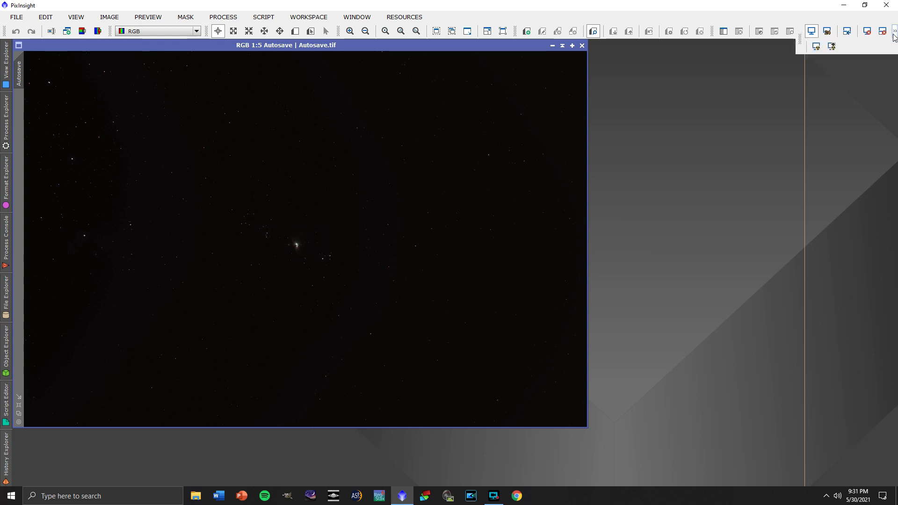
pyautogui.click(816, 47)
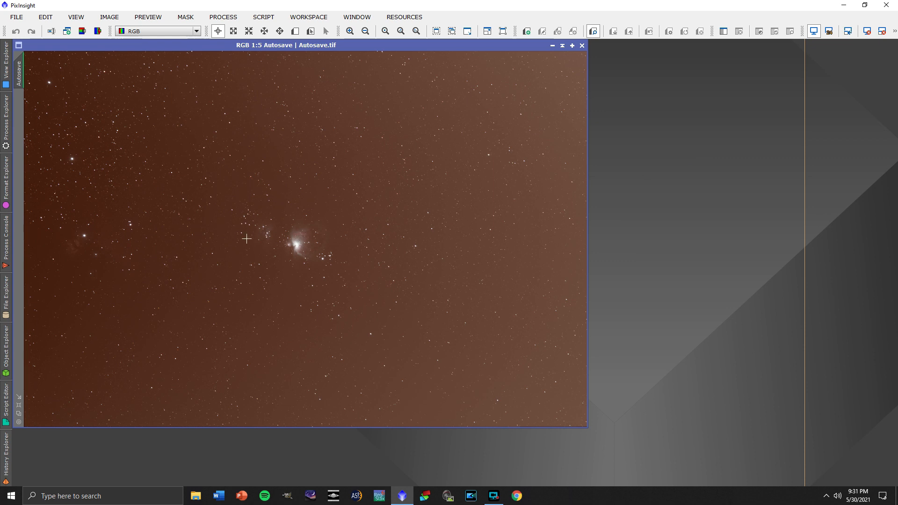
pyautogui.scroll(4, 246, 239)
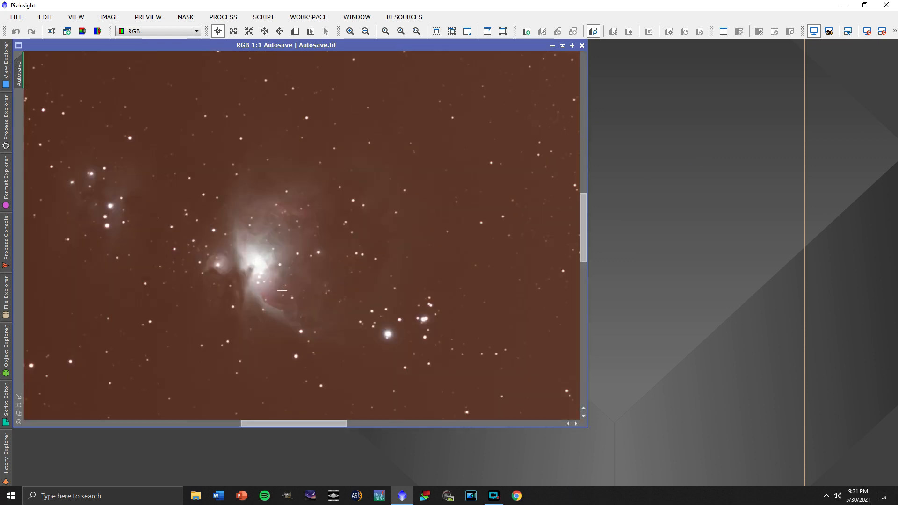
pyautogui.moveTo(309, 425); pyautogui.dragTo(106, 424)
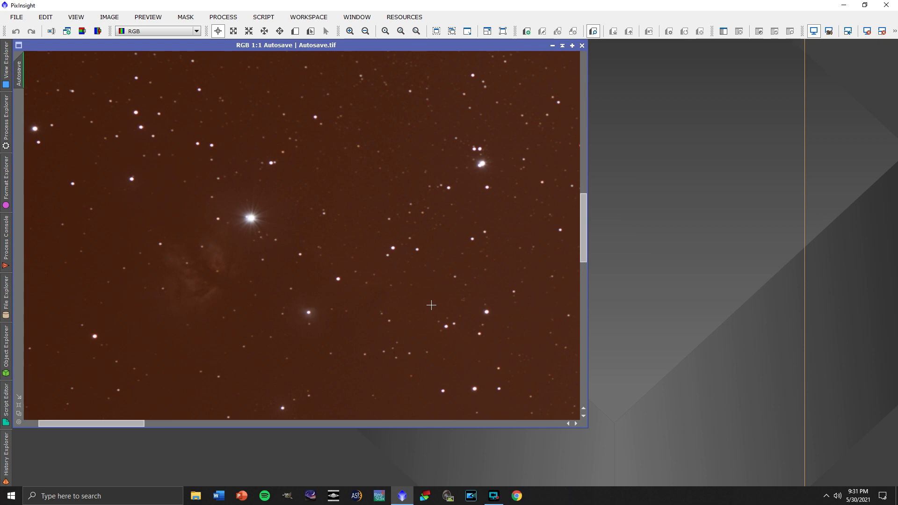
pyautogui.scroll(-2, 427, 305)
pyautogui.scroll(-2, 430, 305)
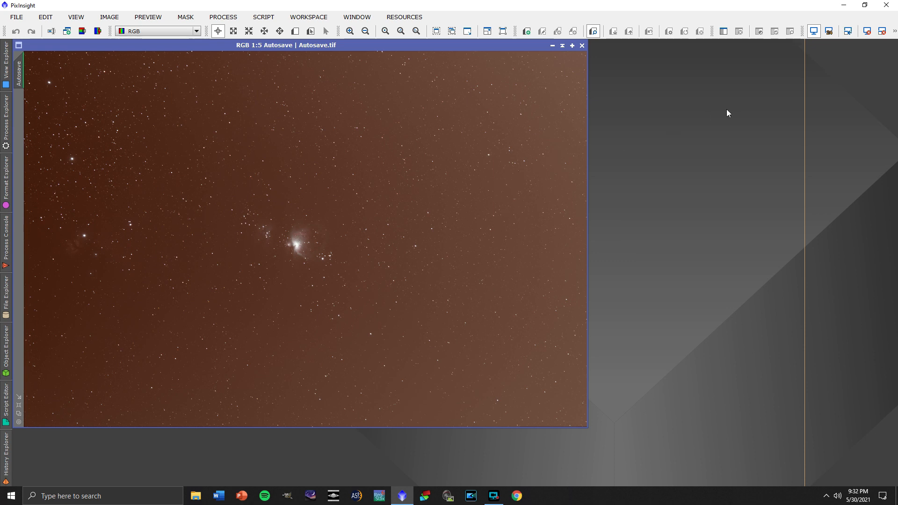
# - Reset the image's screen transfer function and apply the STF AutoStretch again
pyautogui.click(866, 32)
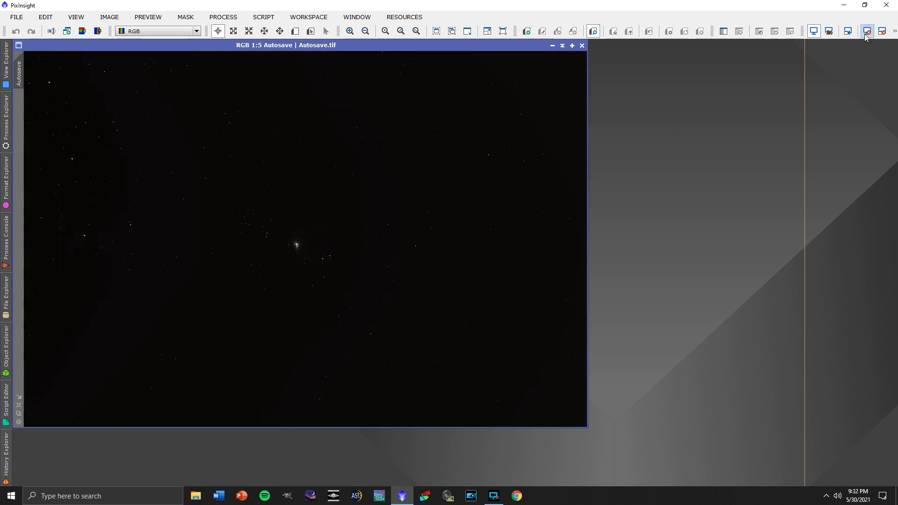
pyautogui.click(894, 31)
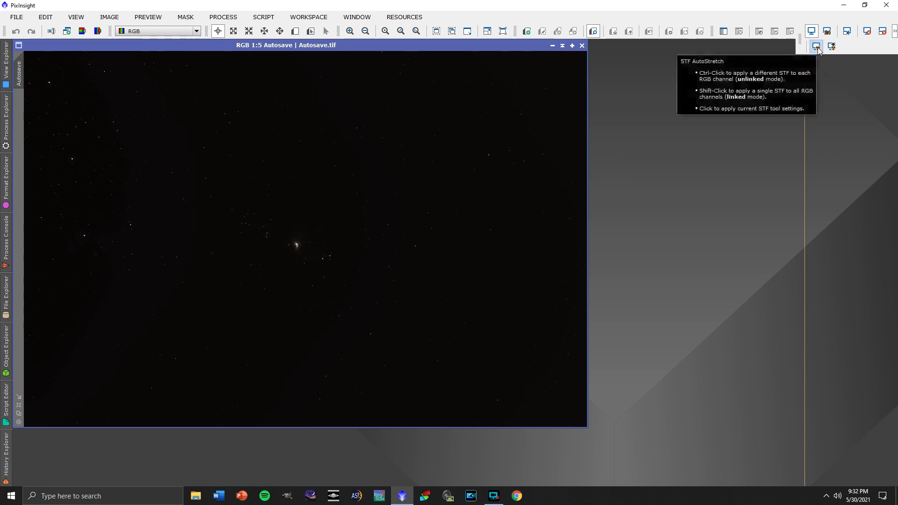
pyautogui.click(817, 47)
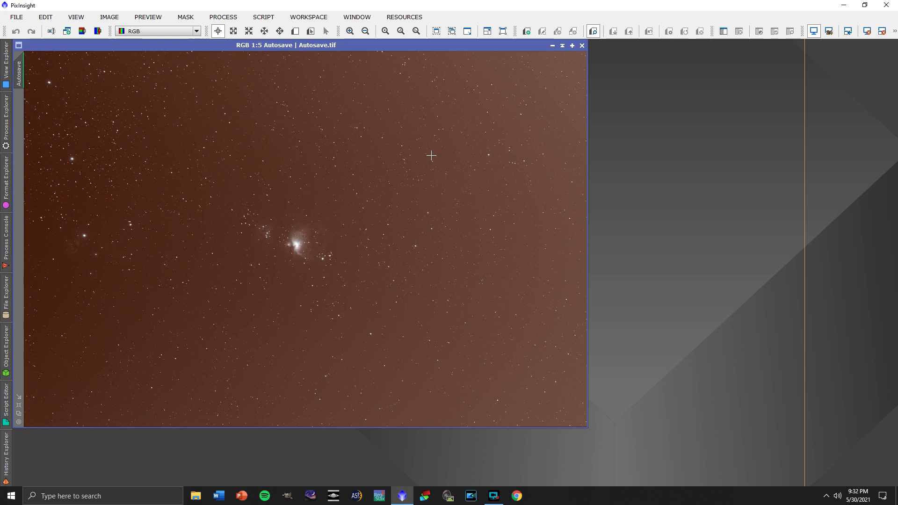
# - Start DynamicCrop on the Autosave image and reset the crop region to the full frame
pyautogui.click(230, 15)
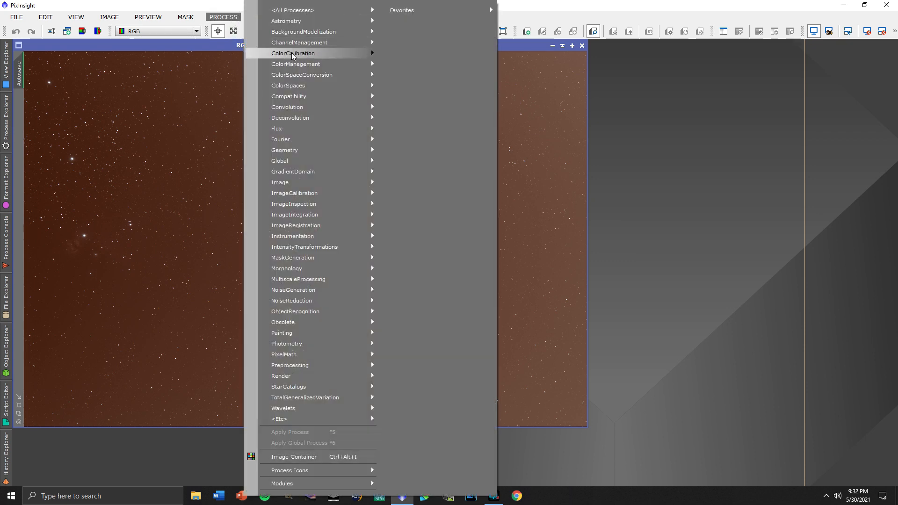
pyautogui.moveTo(303, 149)
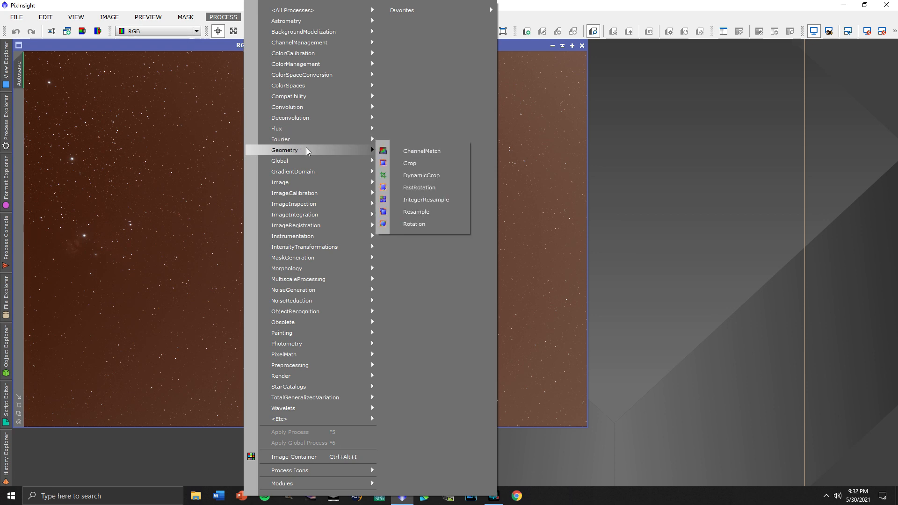
pyautogui.click(424, 176)
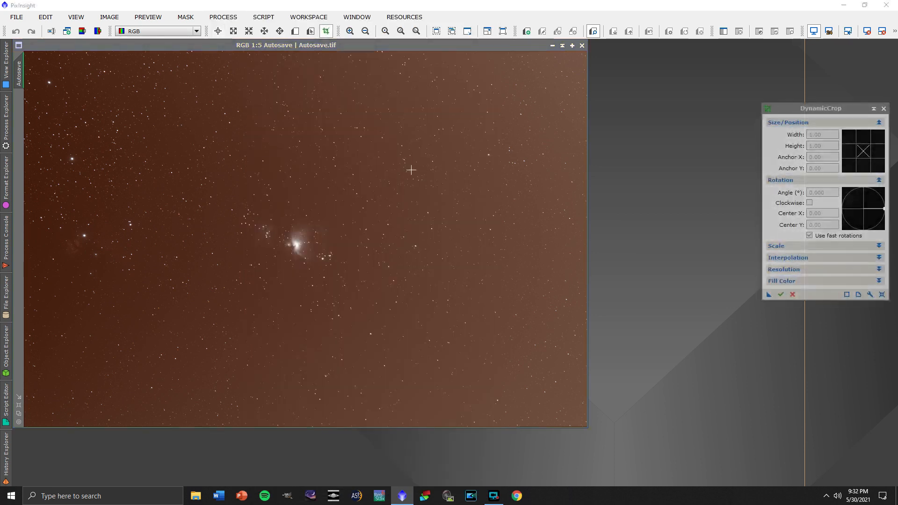
pyautogui.click(300, 242)
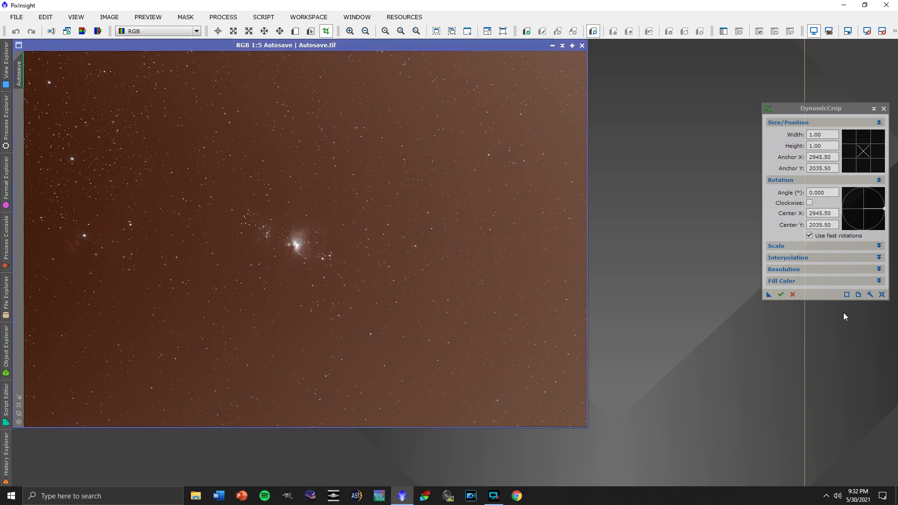
pyautogui.click(882, 294)
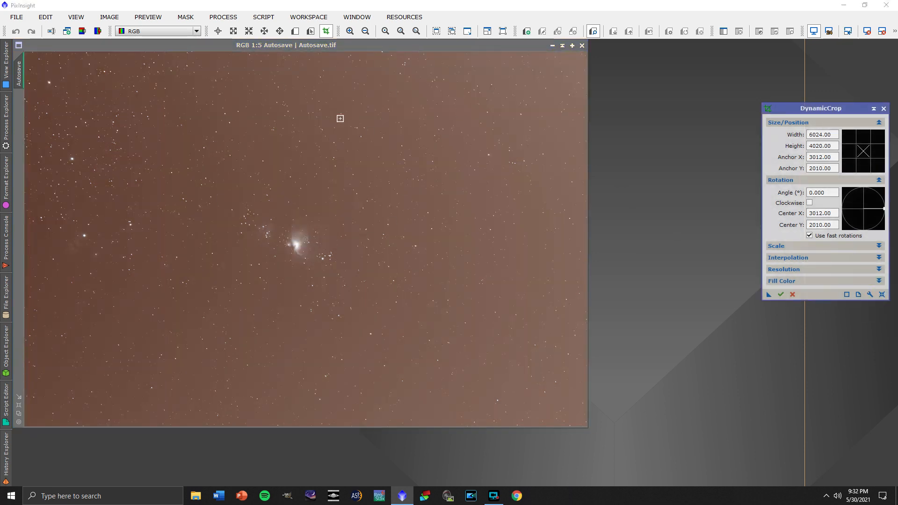
# - Examine the image's upper edge and upper-left corner at high magnification for stacking borders
pyautogui.scroll(5, 388, 129)
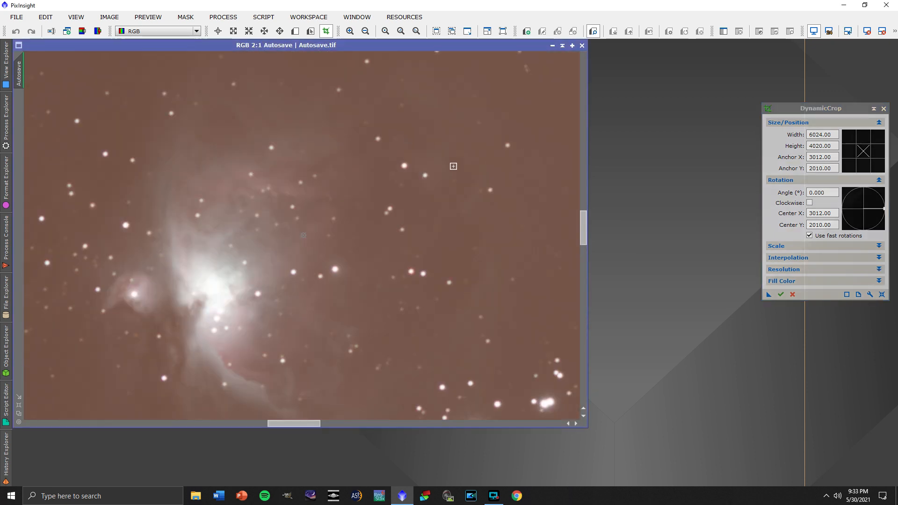
pyautogui.moveTo(586, 219); pyautogui.dragTo(577, 66)
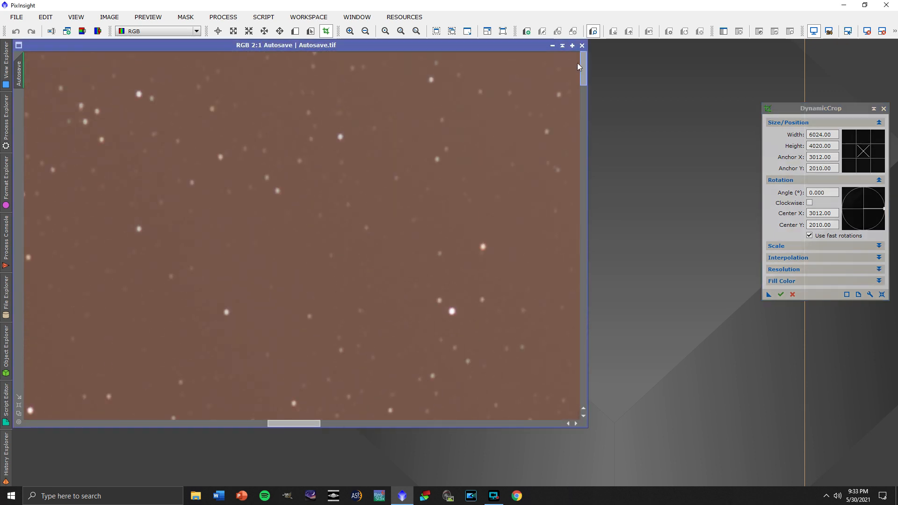
pyautogui.scroll(3, 579, 70)
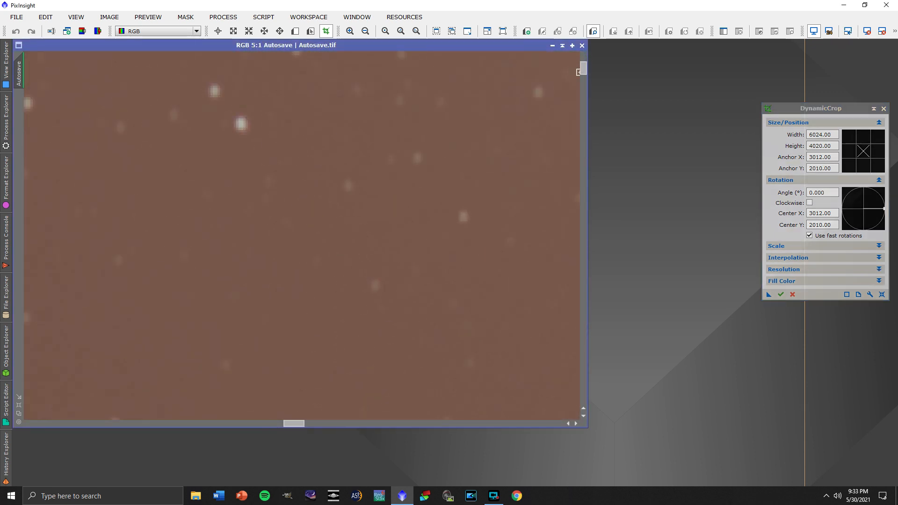
pyautogui.moveTo(582, 73); pyautogui.dragTo(582, 60)
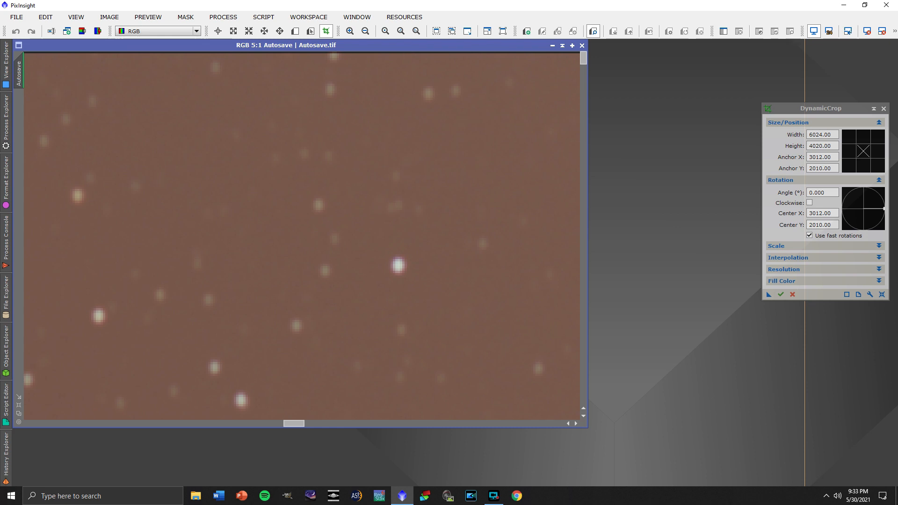
pyautogui.moveTo(299, 423); pyautogui.dragTo(38, 424)
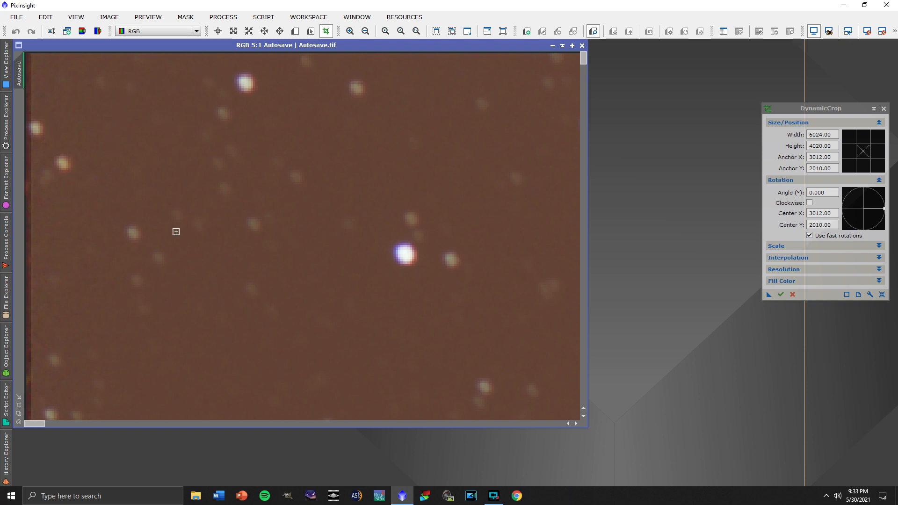
pyautogui.scroll(-5, 176, 231)
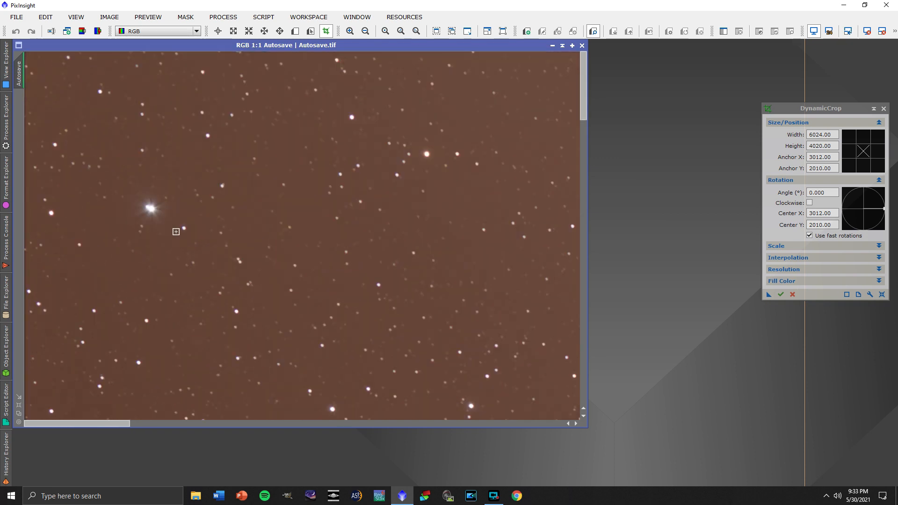
pyautogui.scroll(-3, 175, 232)
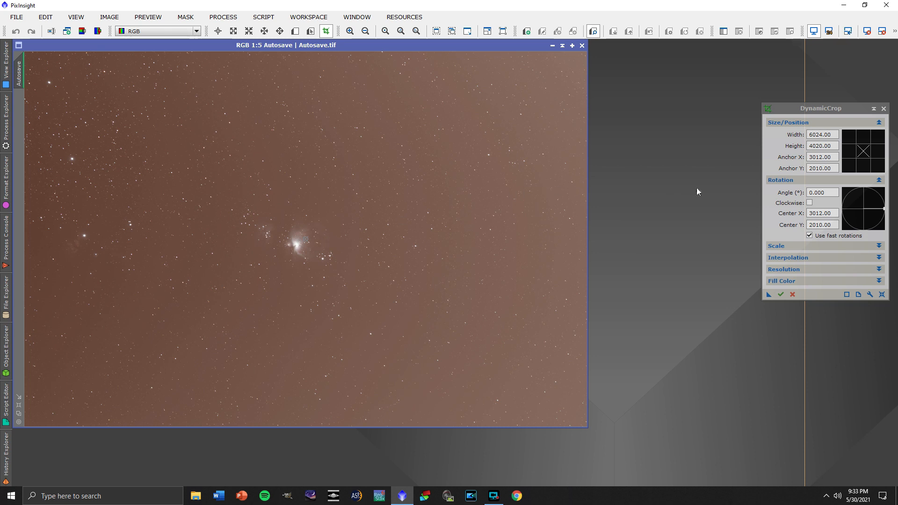
# - Crop the image around its centre to a width of 5724 and a height of 3720, then close DynamicCrop
pyautogui.click(810, 135)
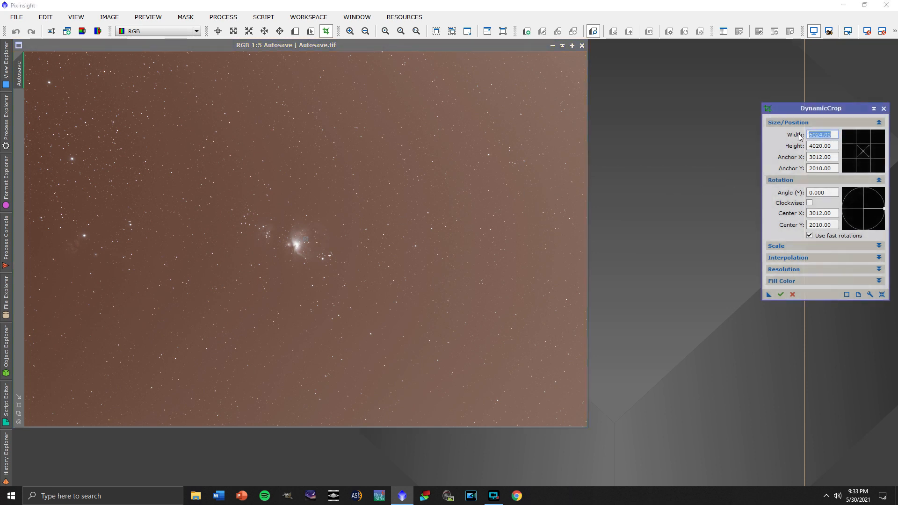
pyautogui.write('5724')
pyautogui.click(832, 144)
pyautogui.doubleClick(828, 146)
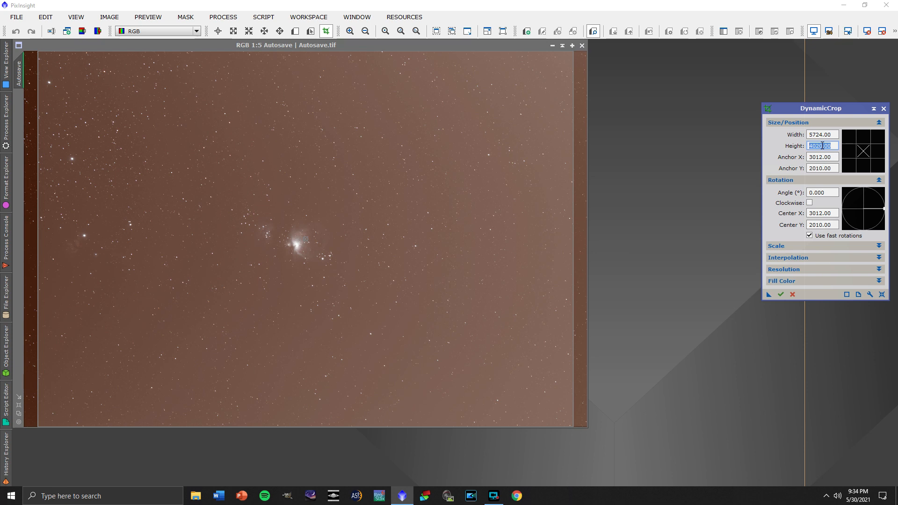
pyautogui.write('3720')
pyautogui.click(831, 135)
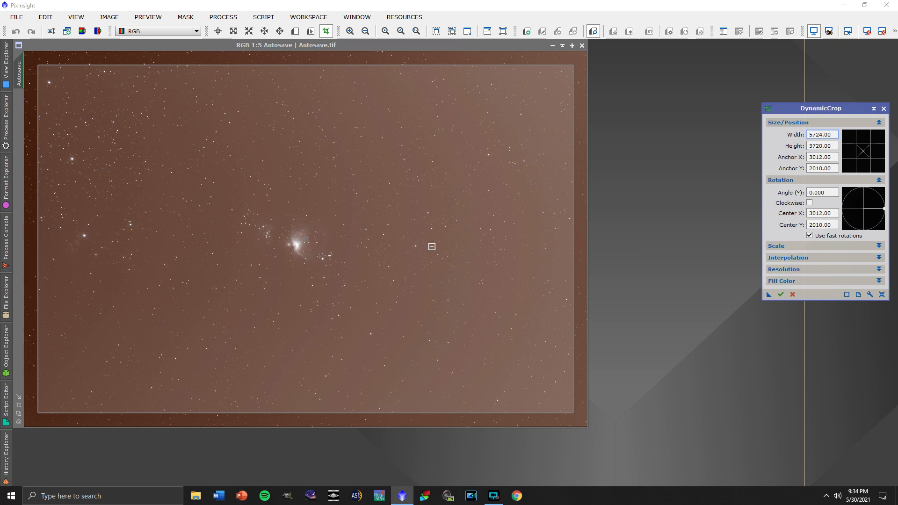
pyautogui.click(780, 293)
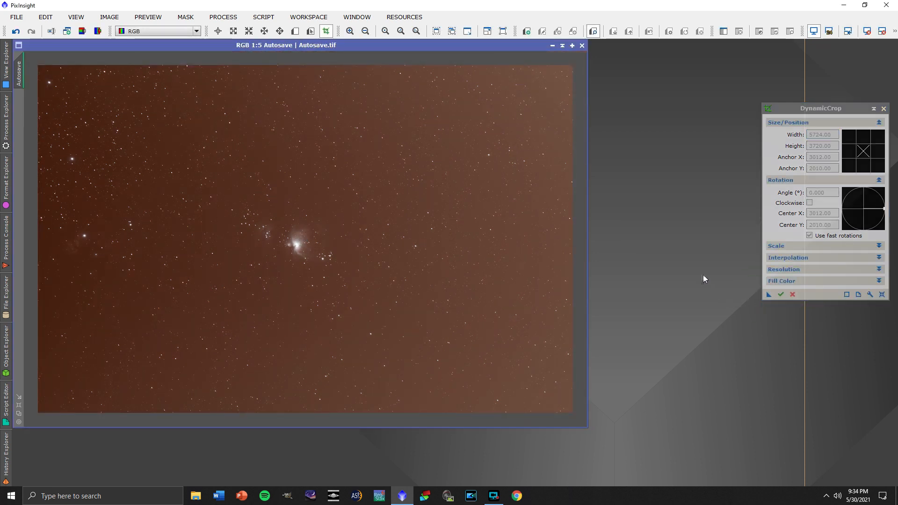
pyautogui.click(883, 109)
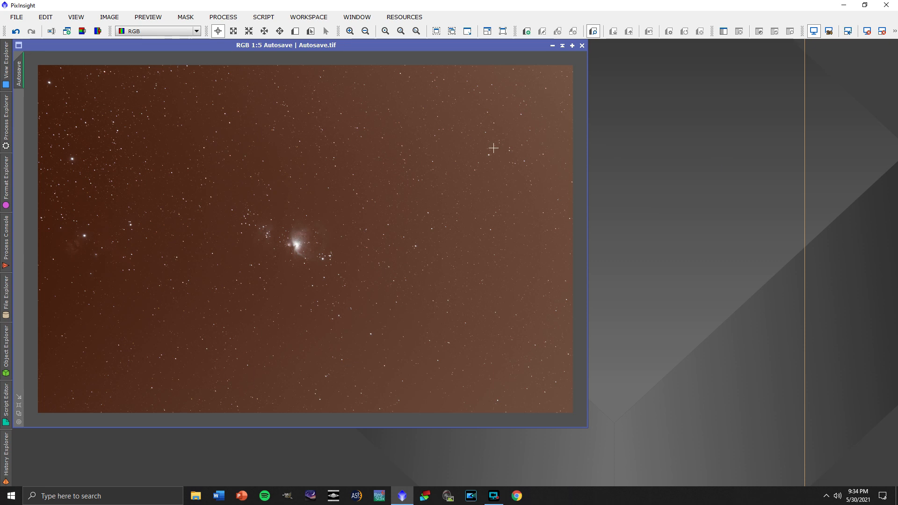
# - Run AutomaticBackgroundExtractor on the cropped Autosave image with the target image correction set to Subtraction
pyautogui.scroll(1, 493, 147)
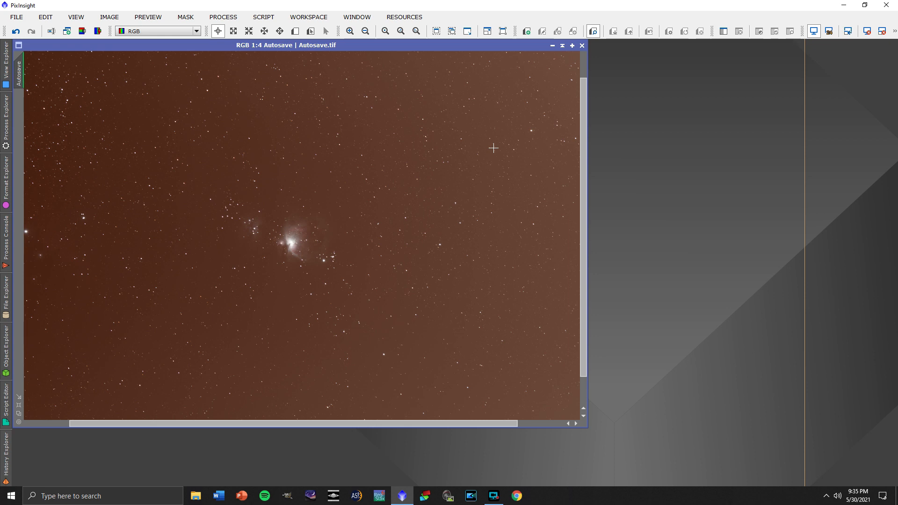
pyautogui.scroll(-1, 493, 148)
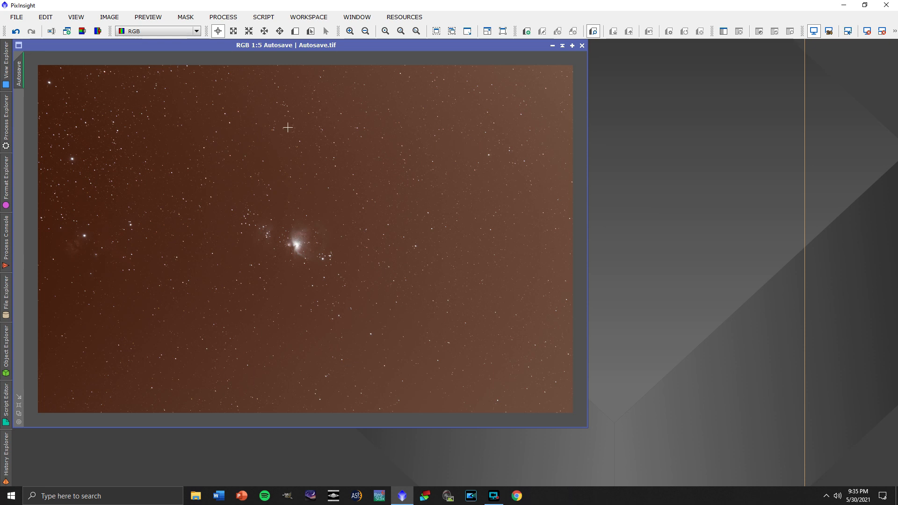
pyautogui.click(240, 19)
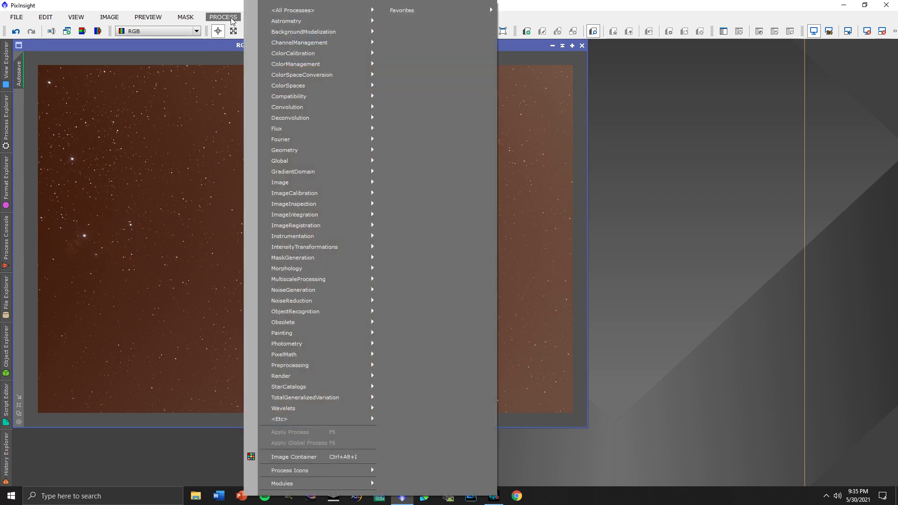
pyautogui.moveTo(279, 35)
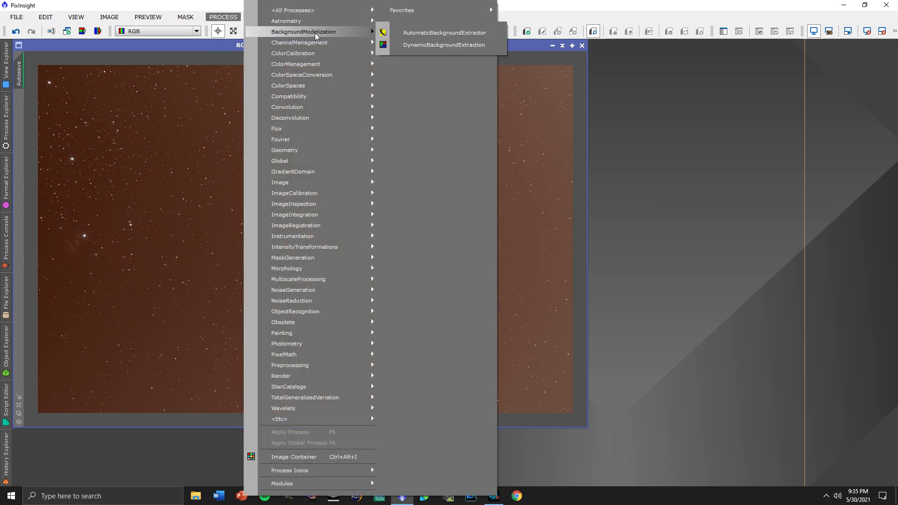
pyautogui.click(414, 38)
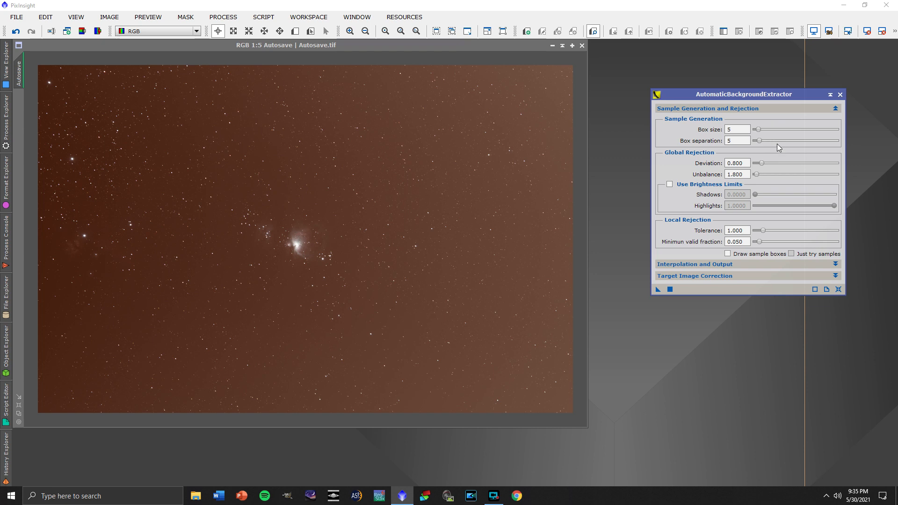
pyautogui.click(835, 277)
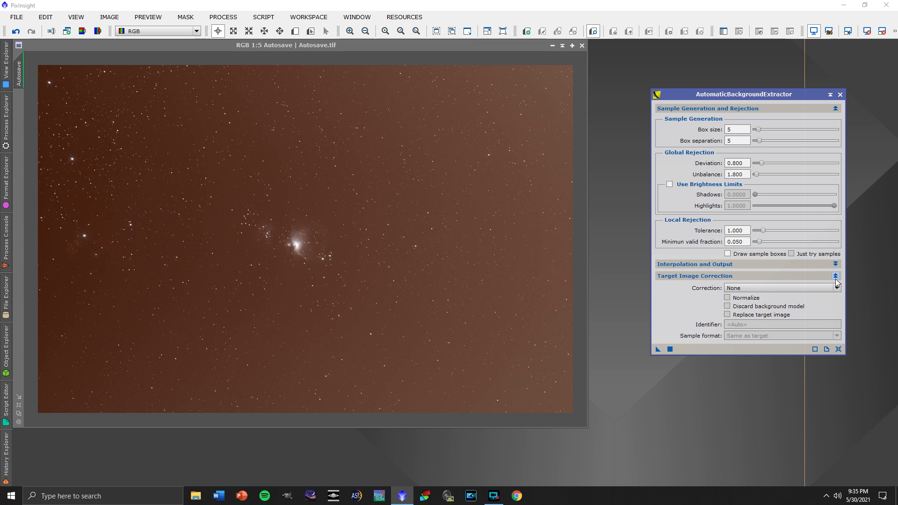
pyautogui.click(836, 288)
pyautogui.click(764, 303)
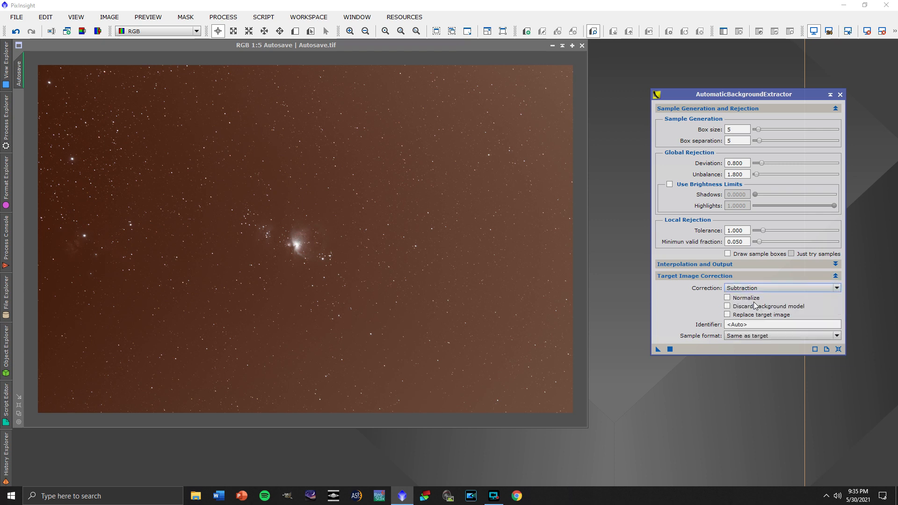
pyautogui.click(670, 350)
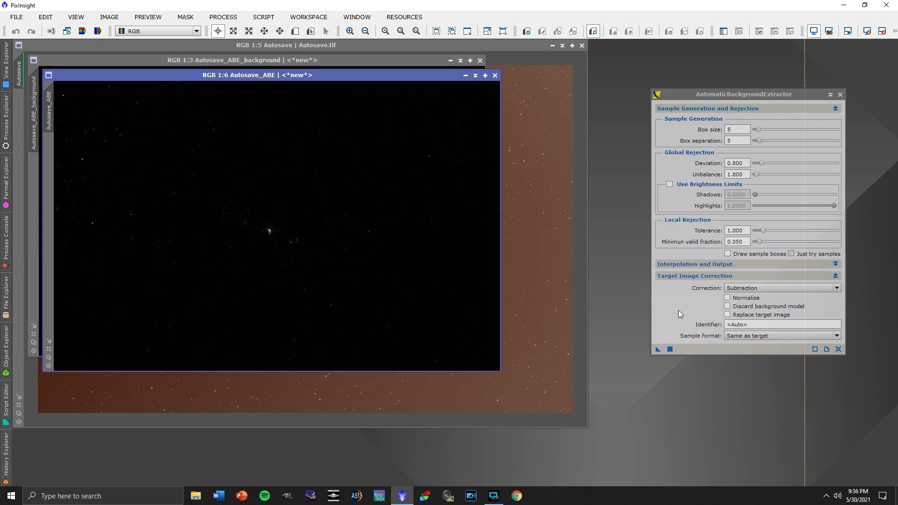
# - Move the corrected image aside and apply the STF AutoStretch to the Autosave_ABE_background model to view its gradient
pyautogui.moveTo(434, 76); pyautogui.dragTo(541, 155)
pyautogui.click(415, 60)
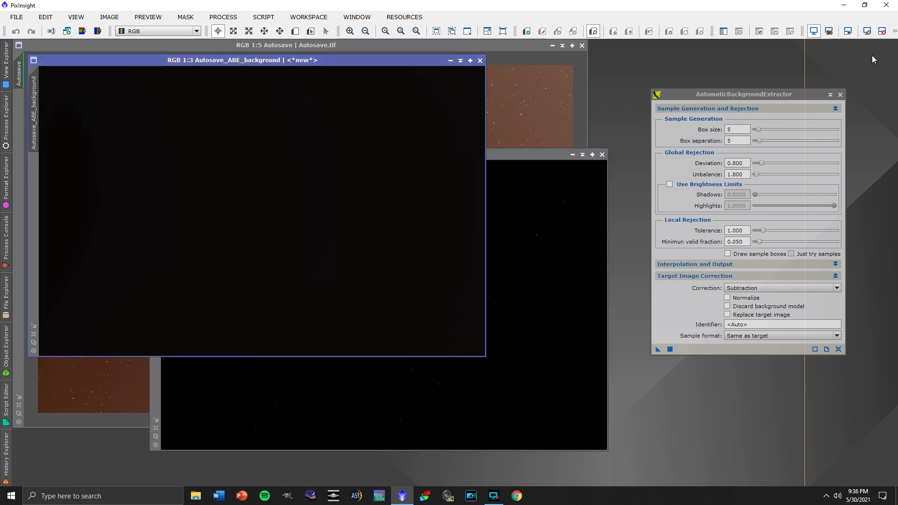
pyautogui.click(894, 31)
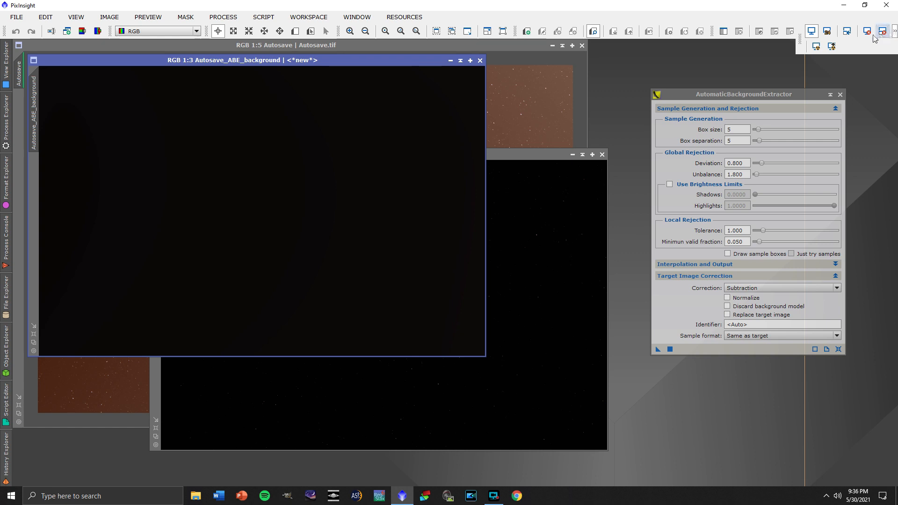
pyautogui.click(816, 46)
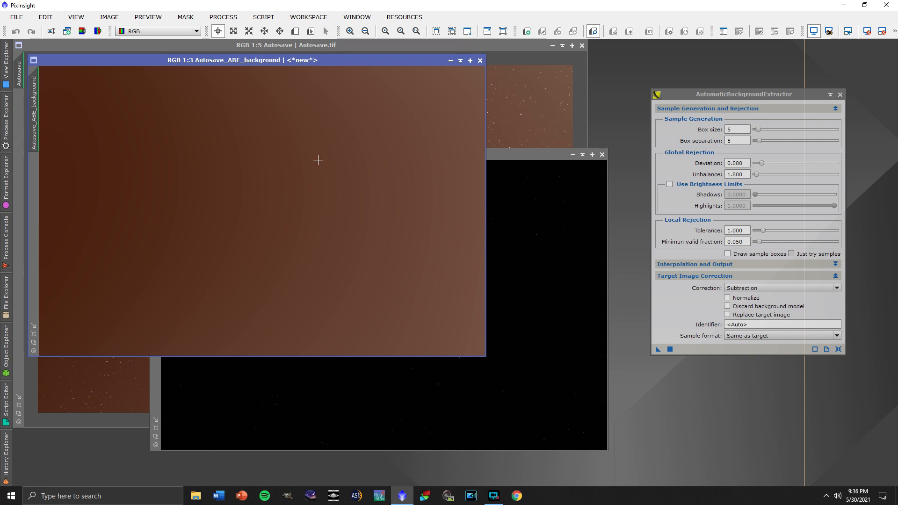
# - Close the background model image and apply the STF AutoStretch to the Autosave_ABE image
pyautogui.click(479, 60)
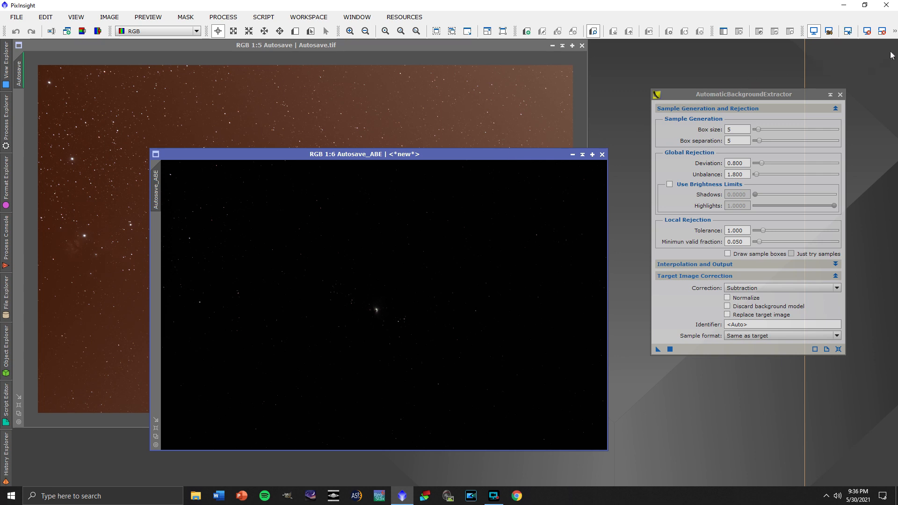
pyautogui.click(894, 31)
pyautogui.click(816, 47)
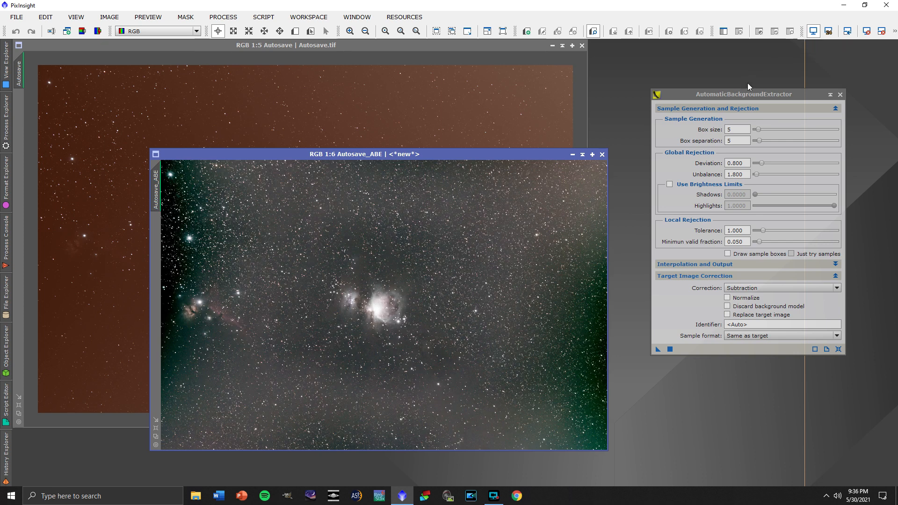
# - Close AutomaticBackgroundExtractor and place the Autosave_ABE image beside the original Autosave image for comparison
pyautogui.moveTo(442, 150); pyautogui.dragTo(674, 100)
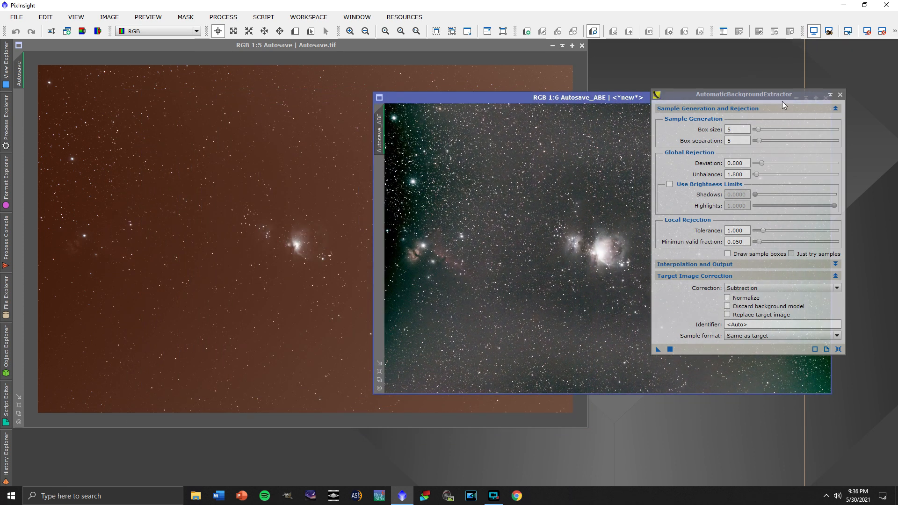
pyautogui.click(840, 95)
pyautogui.moveTo(666, 99); pyautogui.dragTo(730, 99)
pyautogui.click(343, 50)
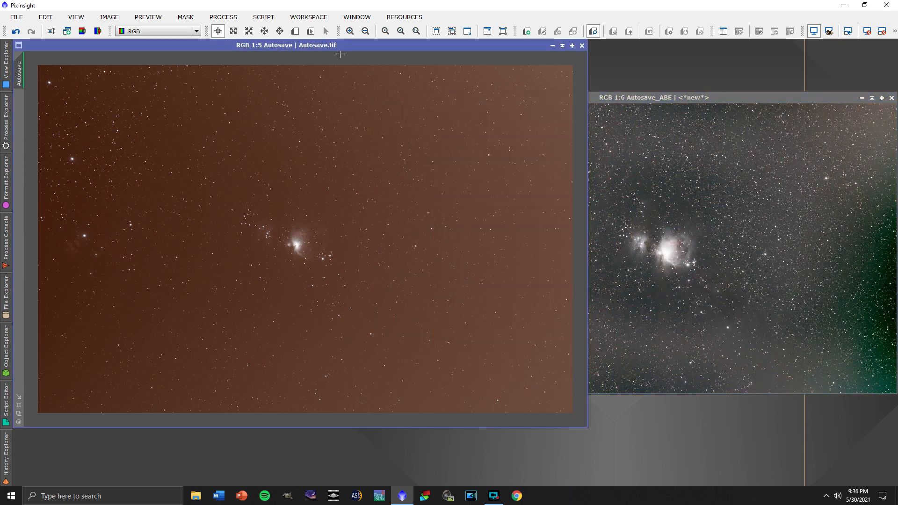
pyautogui.moveTo(701, 100); pyautogui.dragTo(637, 96)
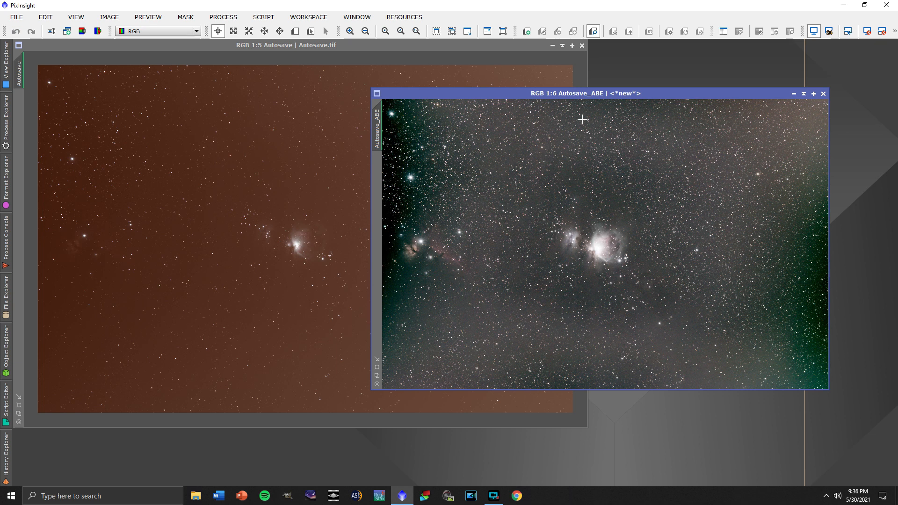
# - Examine the Orion, Horsehead and Flame nebula areas of the Autosave_ABE image up close, and return to the full view
pyautogui.scroll(4, 613, 205)
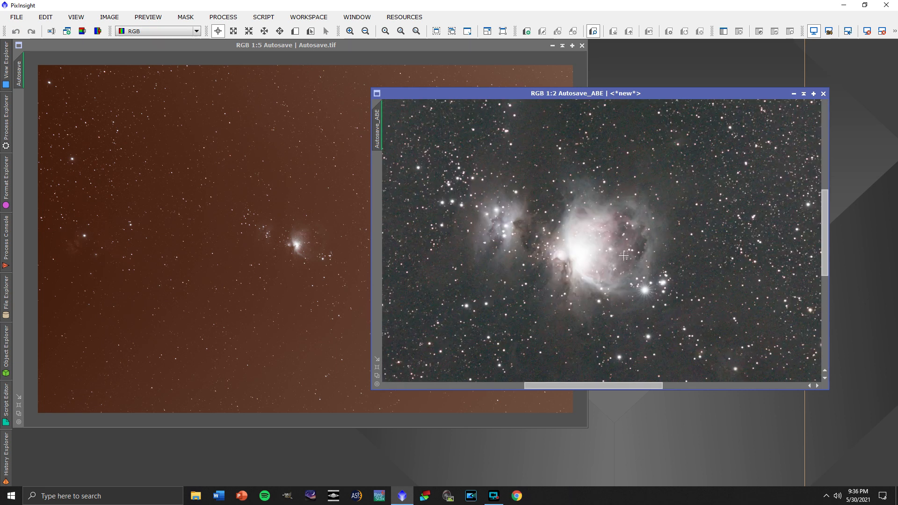
pyautogui.moveTo(607, 385); pyautogui.dragTo(441, 386)
pyautogui.scroll(1, 523, 313)
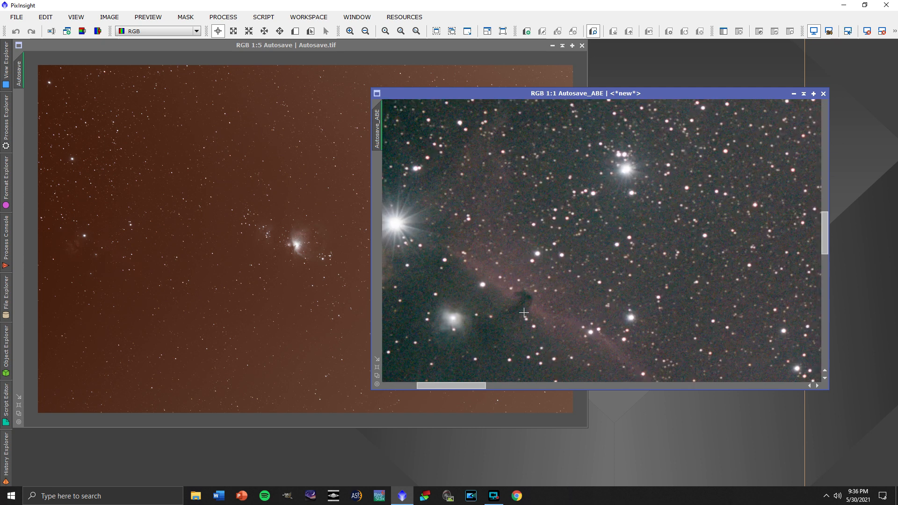
pyautogui.moveTo(465, 388); pyautogui.dragTo(446, 386)
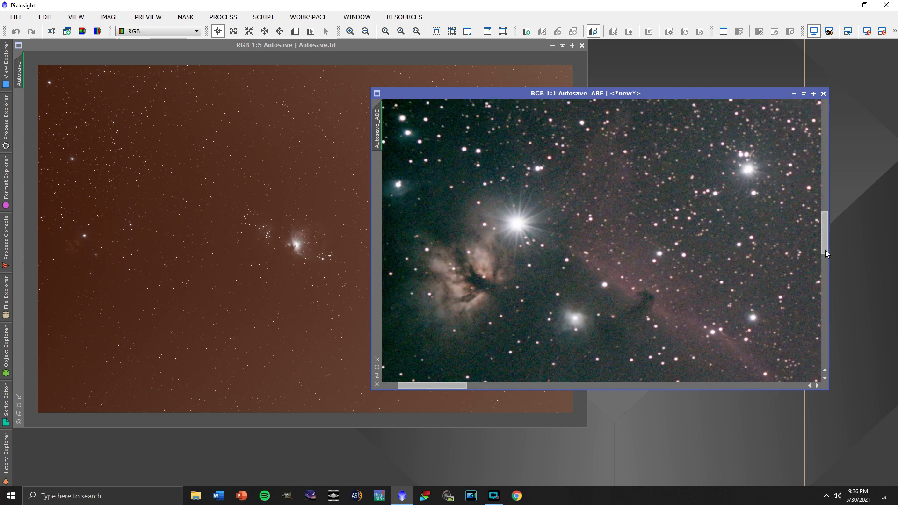
pyautogui.scroll(-2, 825, 239)
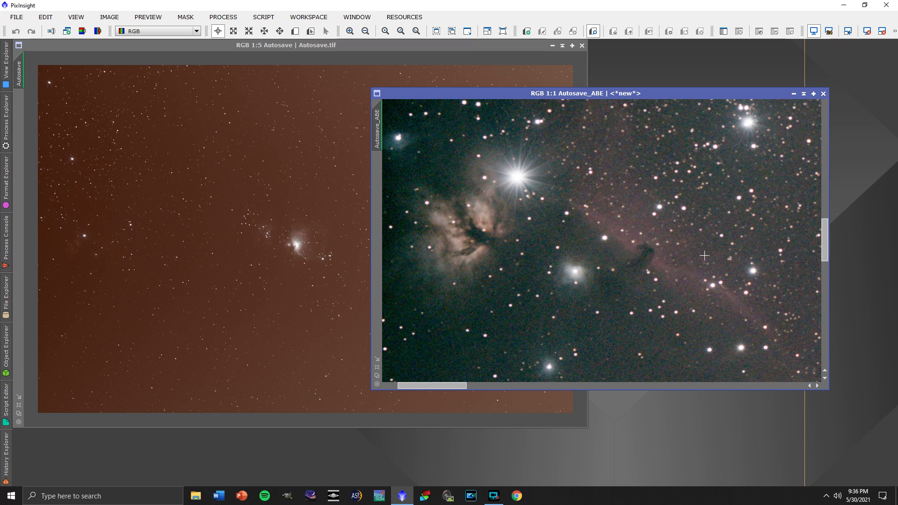
pyautogui.scroll(-4, 704, 255)
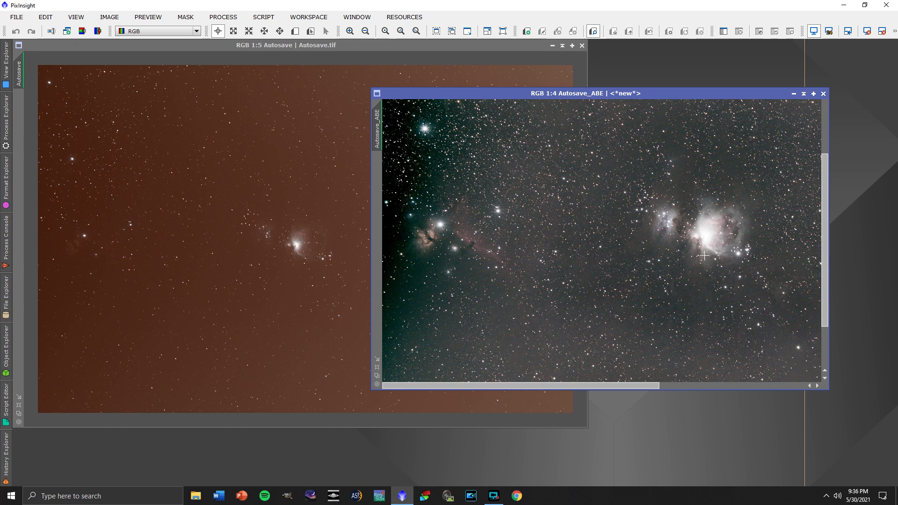
pyautogui.scroll(-1, 704, 255)
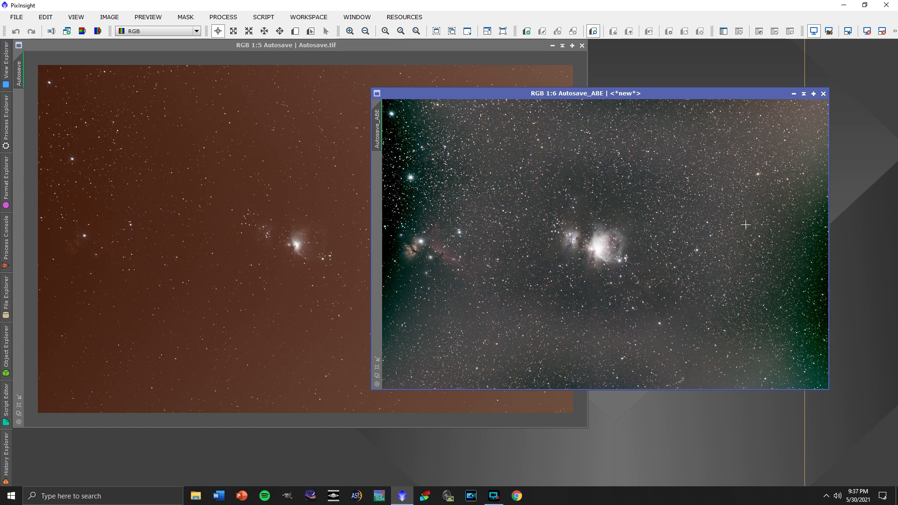
# - Minimize Autosave_ABE to an icon beside the original, and start DynamicBackgroundExtraction on the Autosave image with its sample generation settings expanded
pyautogui.click(796, 94)
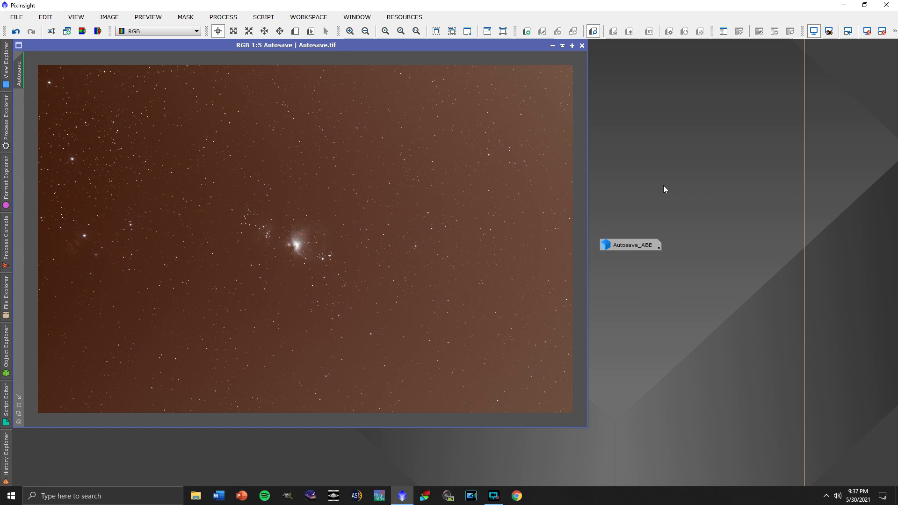
pyautogui.moveTo(629, 244); pyautogui.dragTo(637, 73)
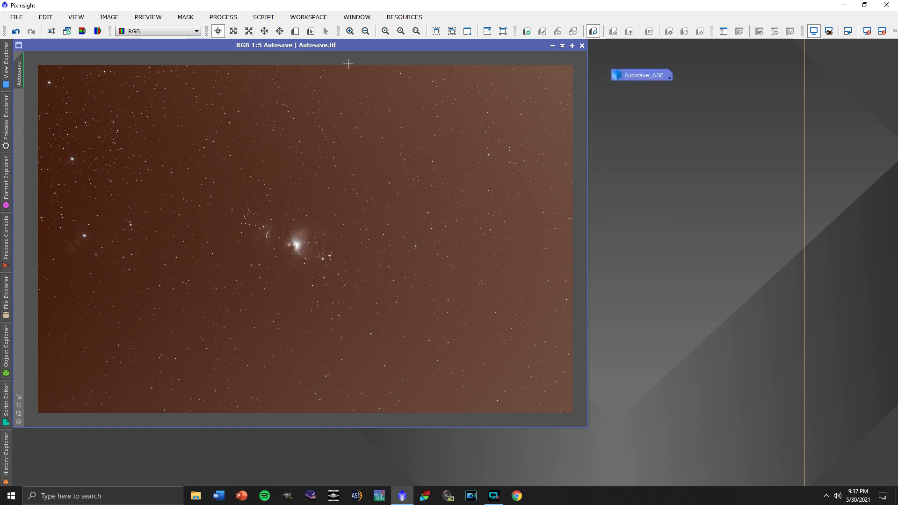
pyautogui.click(223, 16)
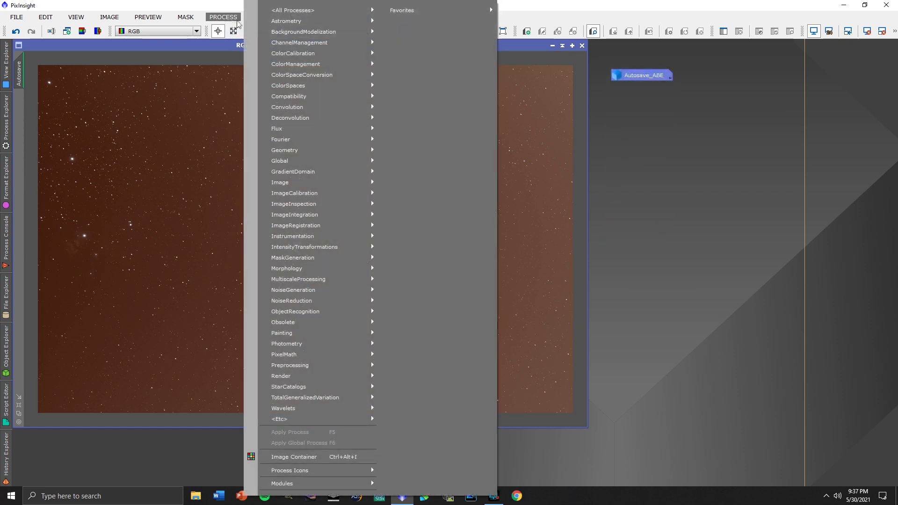
pyautogui.moveTo(303, 34)
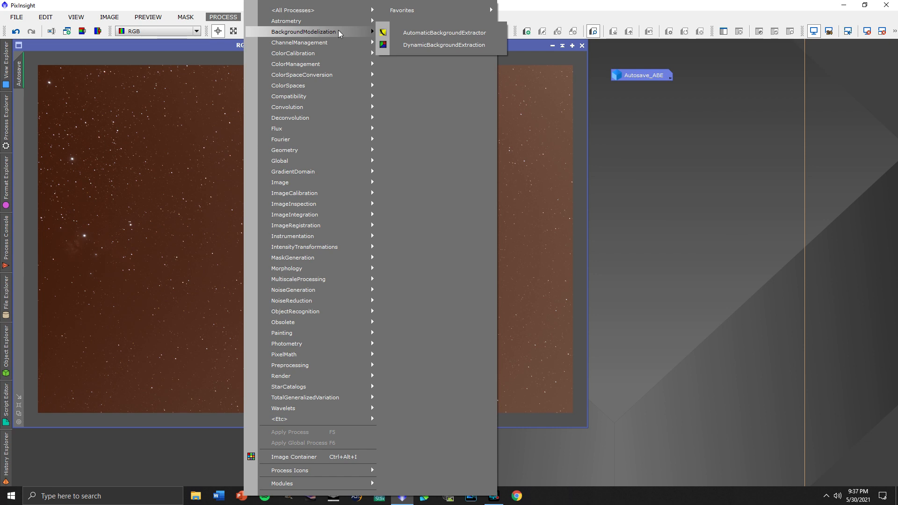
pyautogui.click(429, 46)
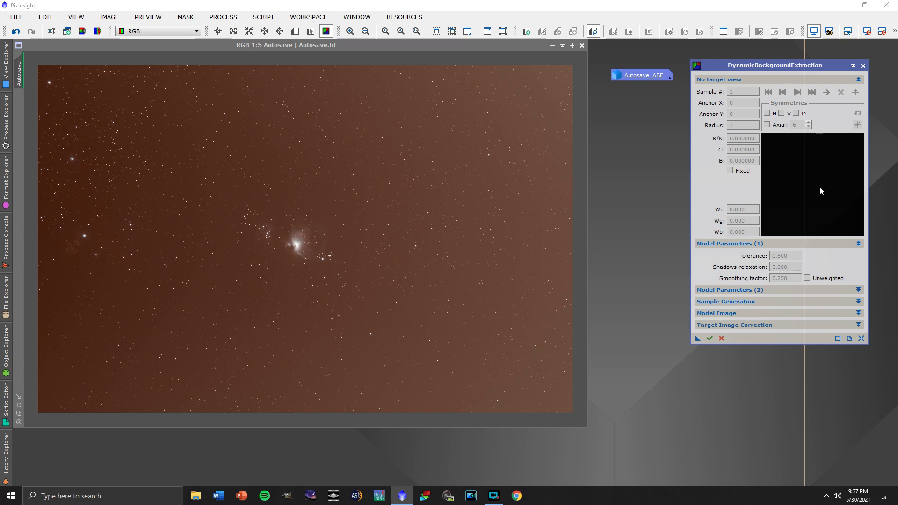
pyautogui.click(858, 302)
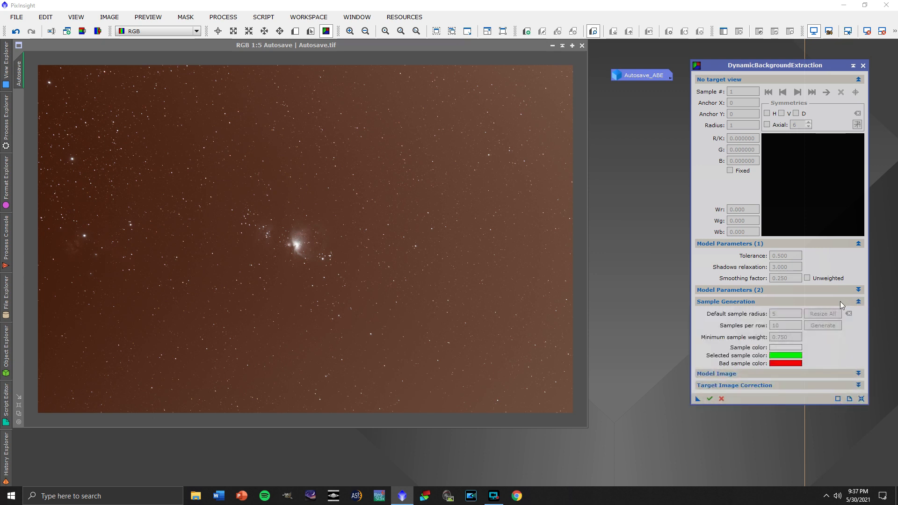
pyautogui.click(286, 216)
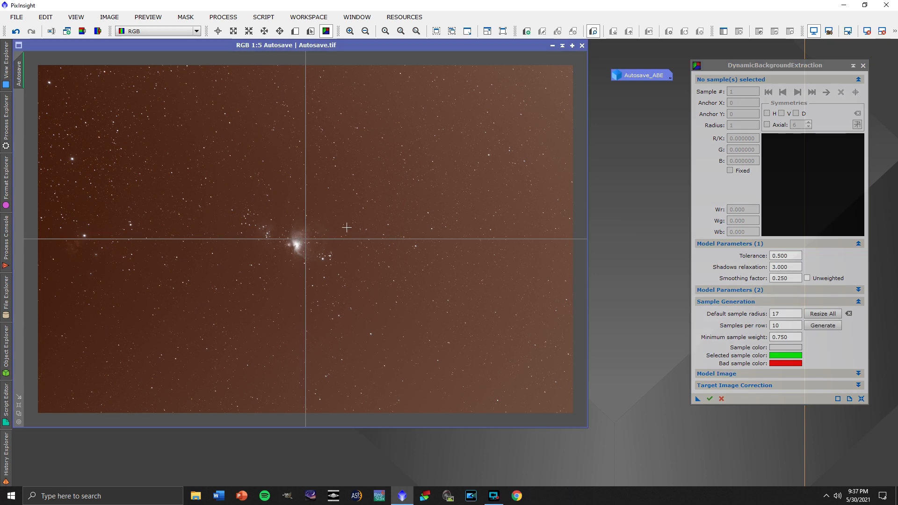
# - Set the default sample radius to 10 and the samples per row to 8, and generate the background samples
pyautogui.doubleClick(794, 311)
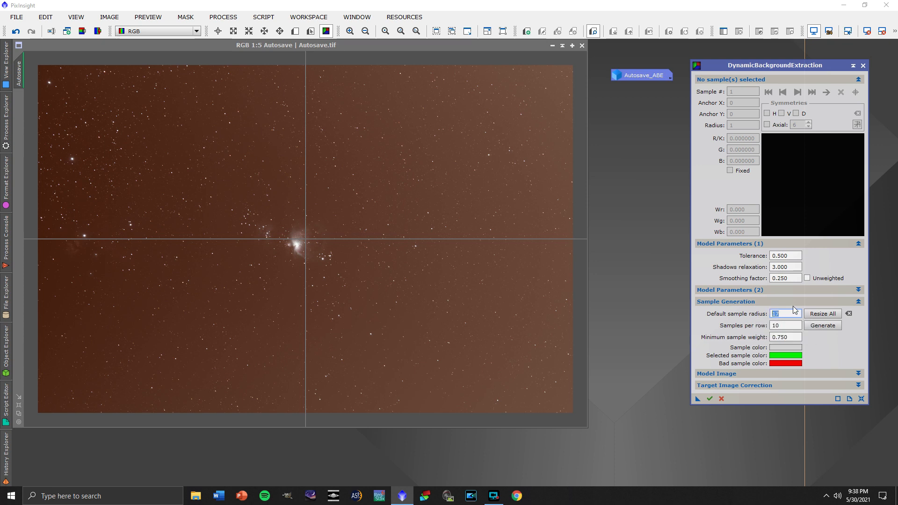
pyautogui.write('10')
pyautogui.click(789, 325)
pyautogui.moveTo(786, 325); pyautogui.dragTo(773, 326)
pyautogui.write('8')
pyautogui.click(787, 314)
pyautogui.click(814, 329)
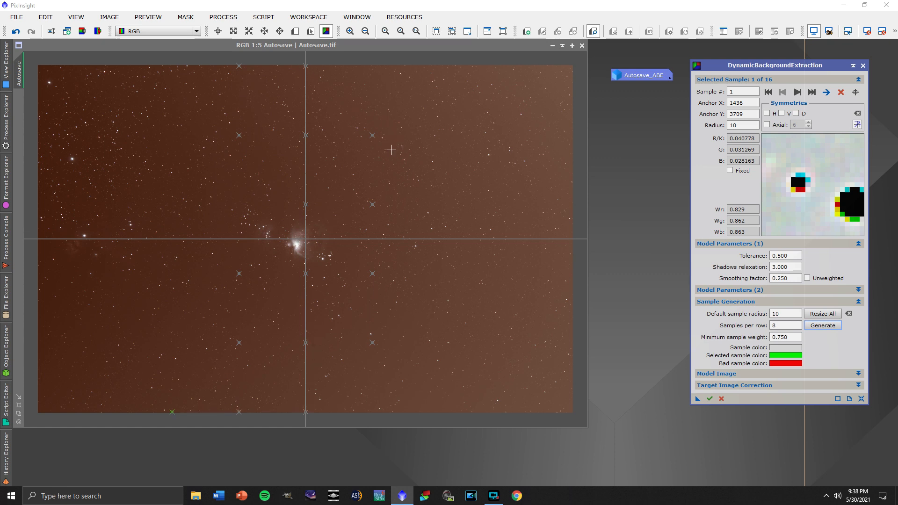
# - Raise the model tolerance to 1.000 and regenerate the background samples
pyautogui.click(791, 254)
pyautogui.moveTo(790, 256); pyautogui.dragTo(765, 260)
pyautogui.click(819, 326)
pyautogui.click(818, 326)
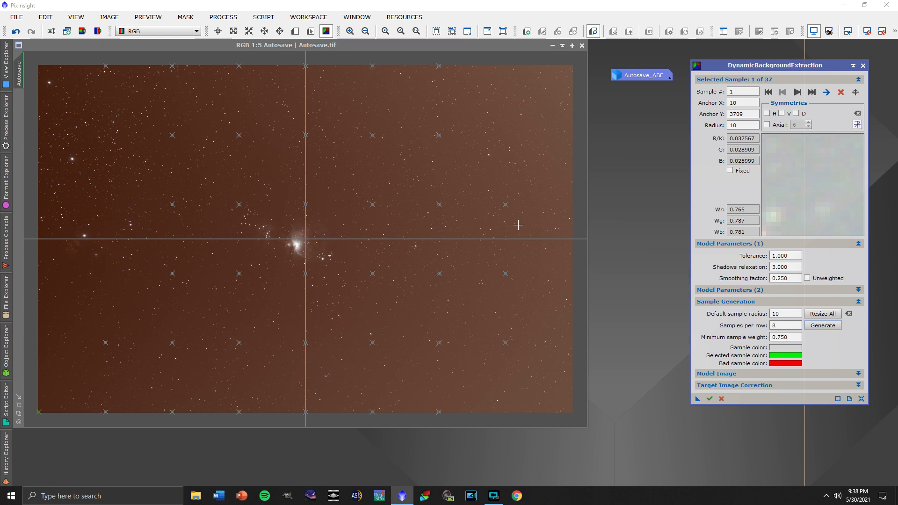
# - Set the model tolerance to 1.5 and regenerate the background samples
pyautogui.moveTo(791, 255); pyautogui.dragTo(763, 257)
pyautogui.write('1.5')
pyautogui.click(826, 327)
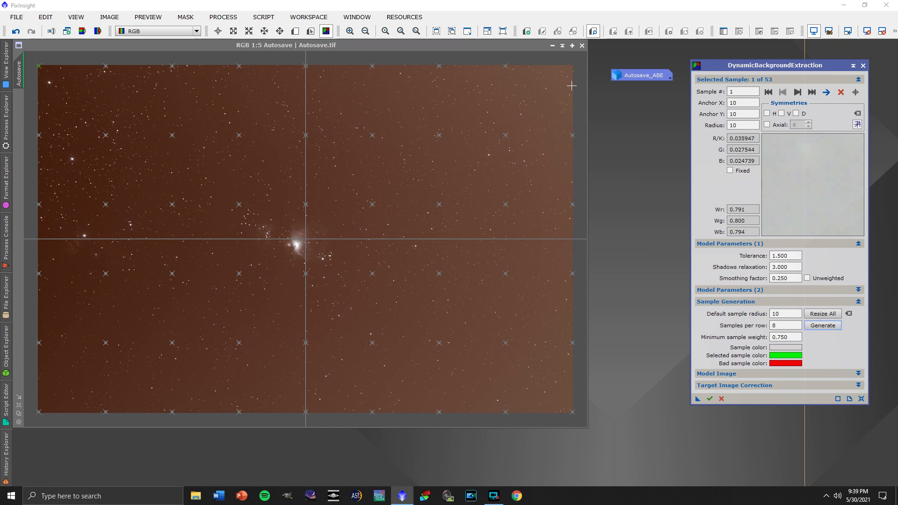
# - Set the model tolerance to 1.7 and regenerate the background samples
pyautogui.doubleClick(777, 256)
pyautogui.write('1.7')
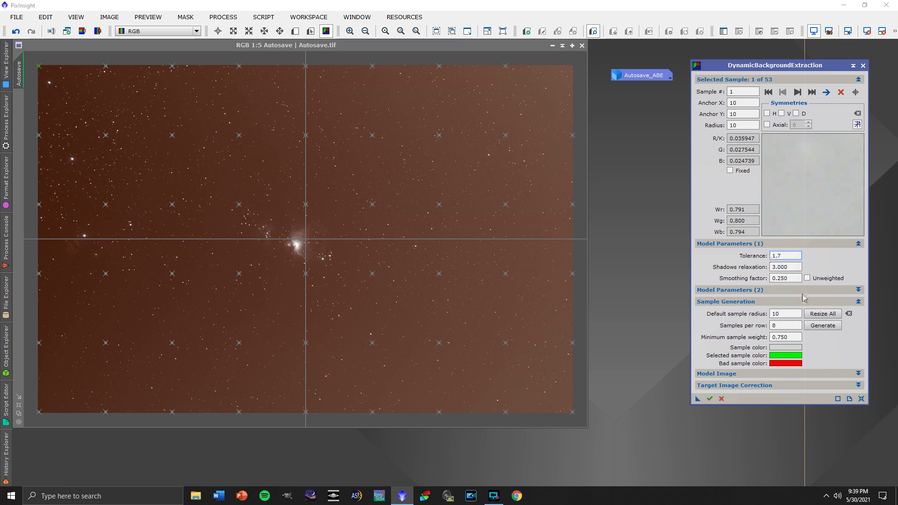
pyautogui.click(822, 325)
# - Set the model tolerance to 1.9 and regenerate the background samples across the image
pyautogui.doubleClick(798, 256)
pyautogui.write('1.9')
pyautogui.click(819, 325)
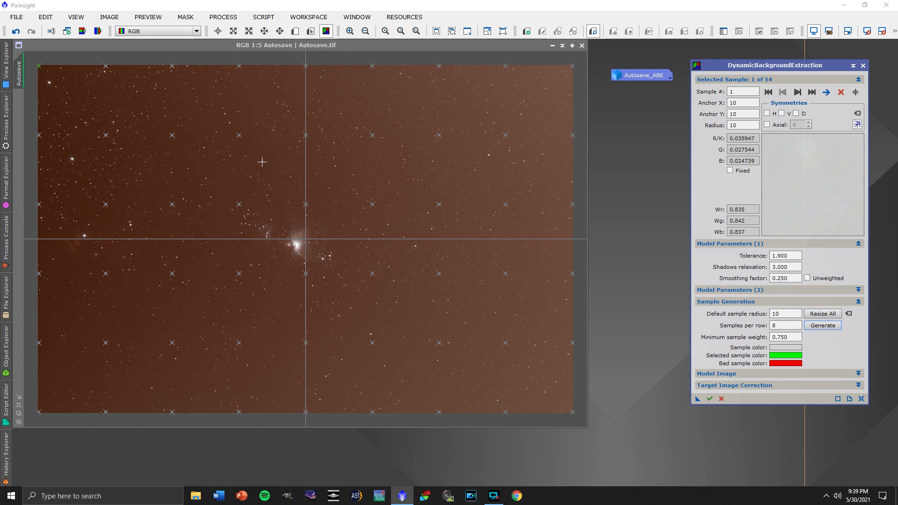
# - Check background sample 1 at high magnification and move sample 2 down off its star to about X 10, Y 785
pyautogui.scroll(4, 262, 161)
pyautogui.moveTo(266, 423); pyautogui.dragTo(52, 423)
pyautogui.moveTo(586, 226); pyautogui.dragTo(584, 74)
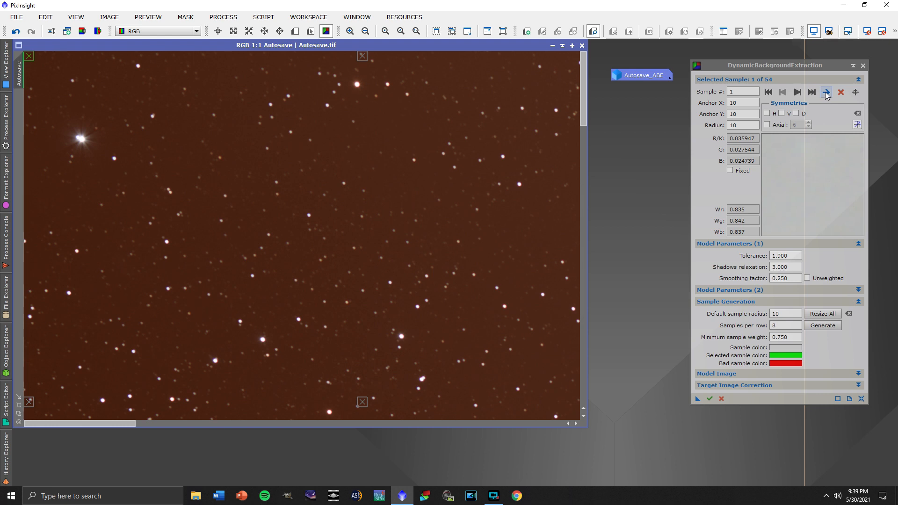
pyautogui.scroll(6, 220, 156)
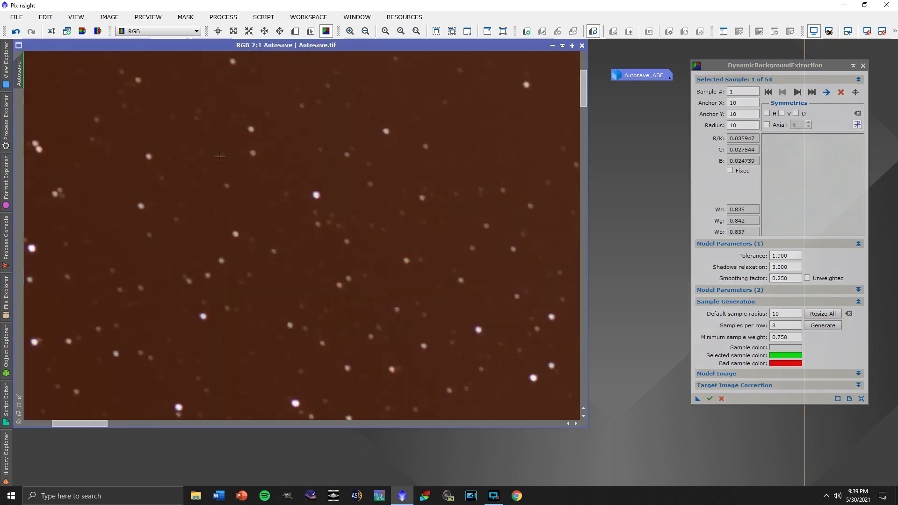
pyautogui.scroll(1, 375, 158)
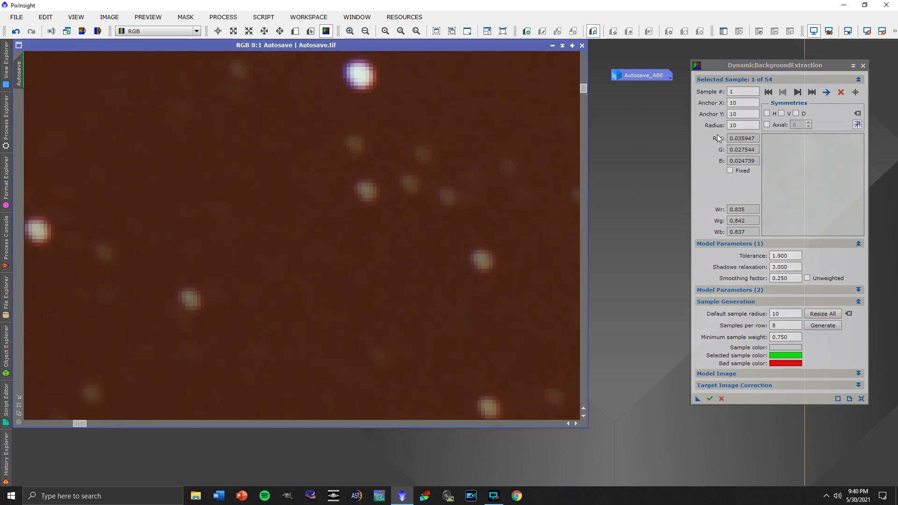
pyautogui.click(827, 92)
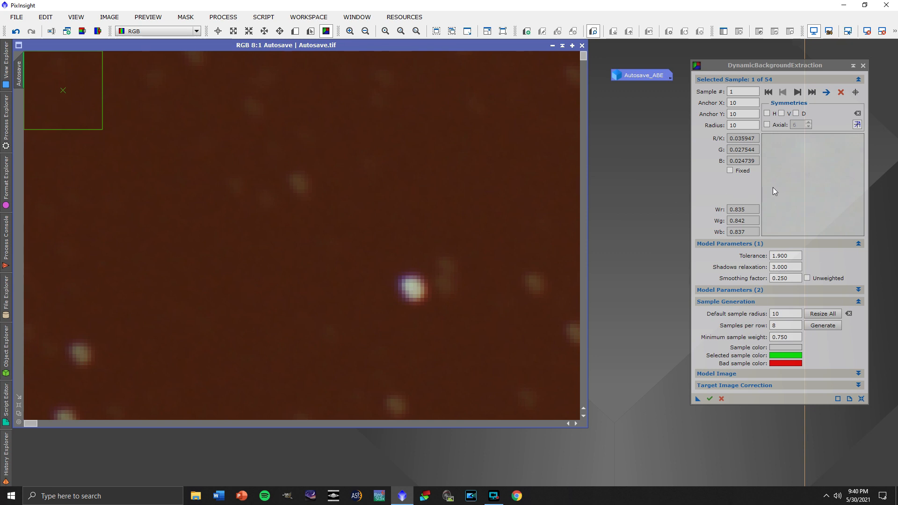
pyautogui.click(797, 93)
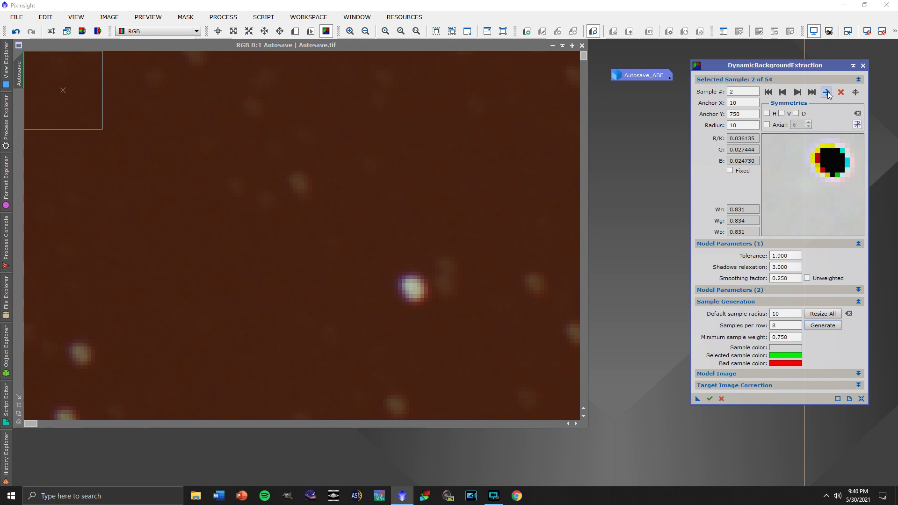
pyautogui.click(827, 93)
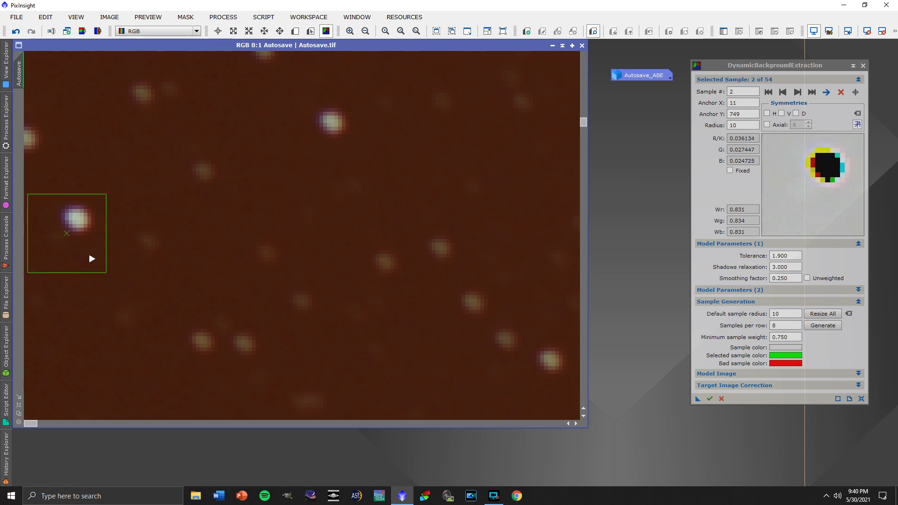
pyautogui.moveTo(91, 258); pyautogui.dragTo(84, 392)
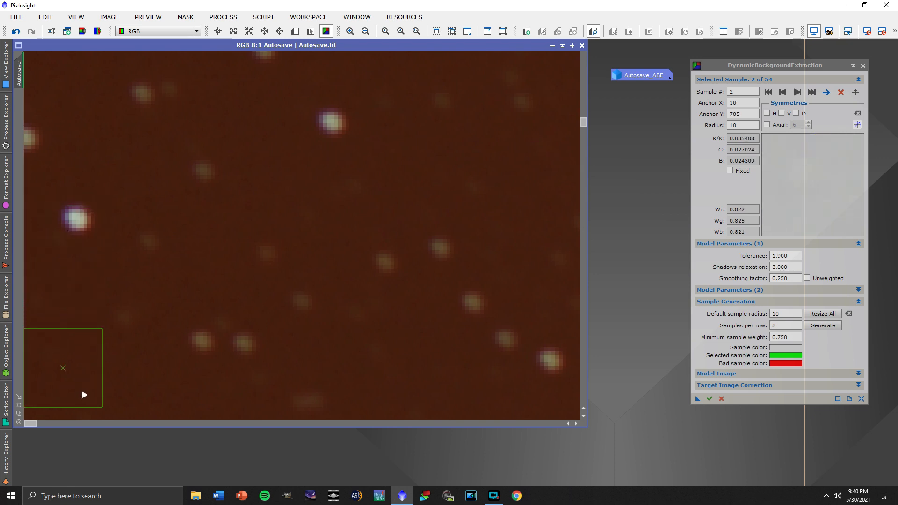
# - Move background sample 3 up off the faint star to about X 10, Y 1469
pyautogui.click(800, 96)
pyautogui.click(827, 93)
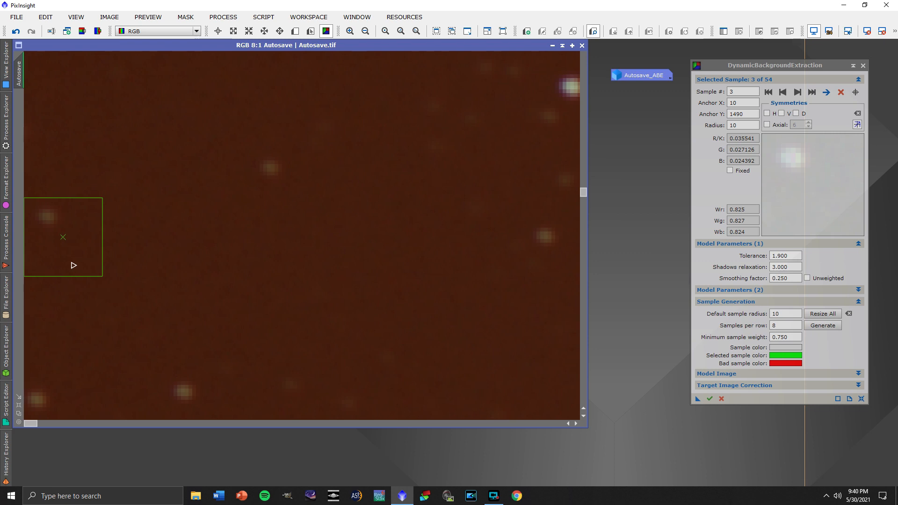
pyautogui.moveTo(72, 264); pyautogui.dragTo(68, 185)
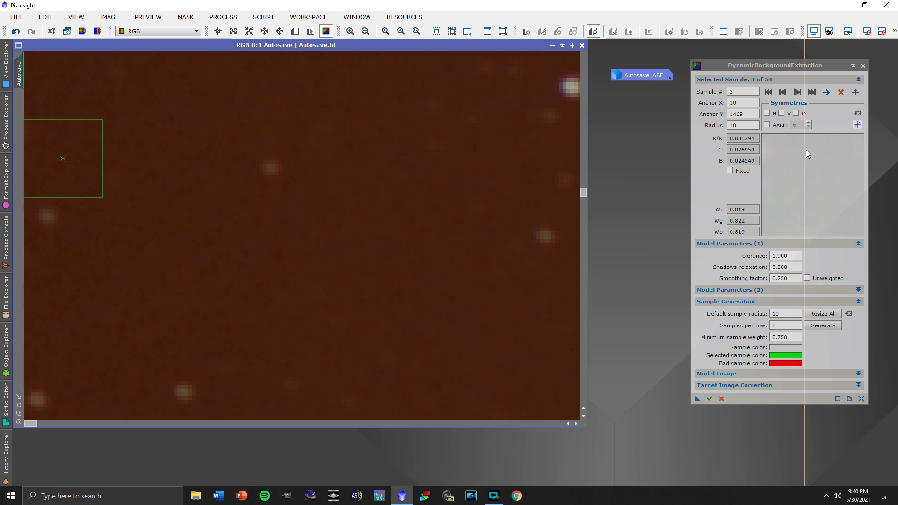
# - Go through the following background samples up to sample 49, moving those that overlap stars onto clear sky
pyautogui.click(797, 93)
pyautogui.click(797, 92)
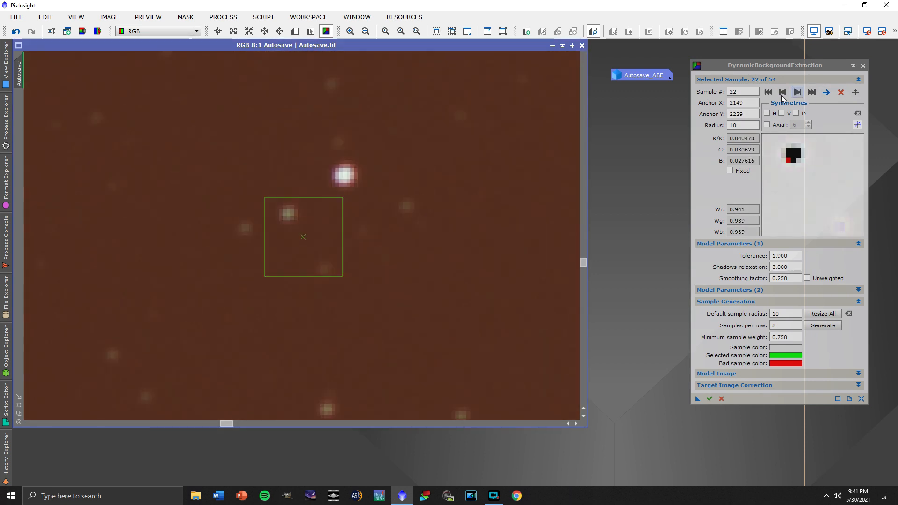
pyautogui.click(825, 93)
pyautogui.moveTo(304, 151); pyautogui.dragTo(236, 206)
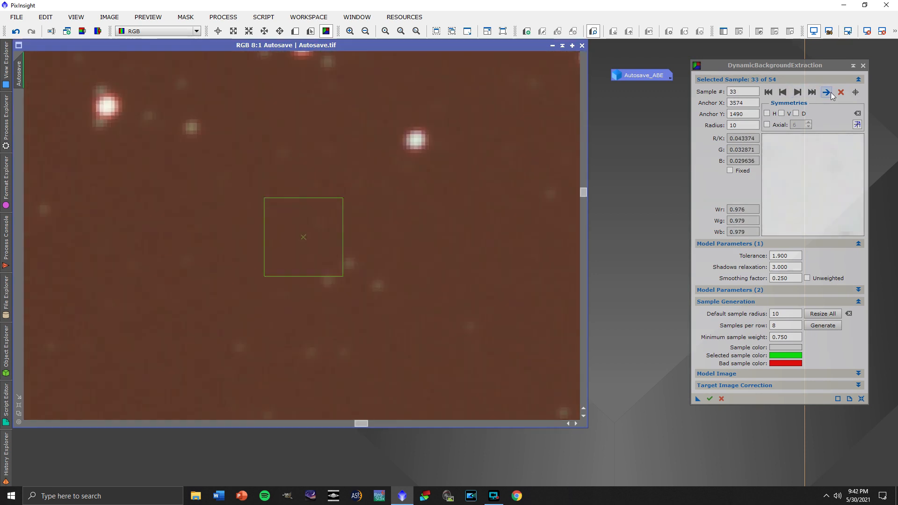
pyautogui.click(797, 95)
pyautogui.click(327, 232)
pyautogui.click(798, 92)
pyautogui.click(797, 93)
pyautogui.click(323, 373)
pyautogui.click(826, 92)
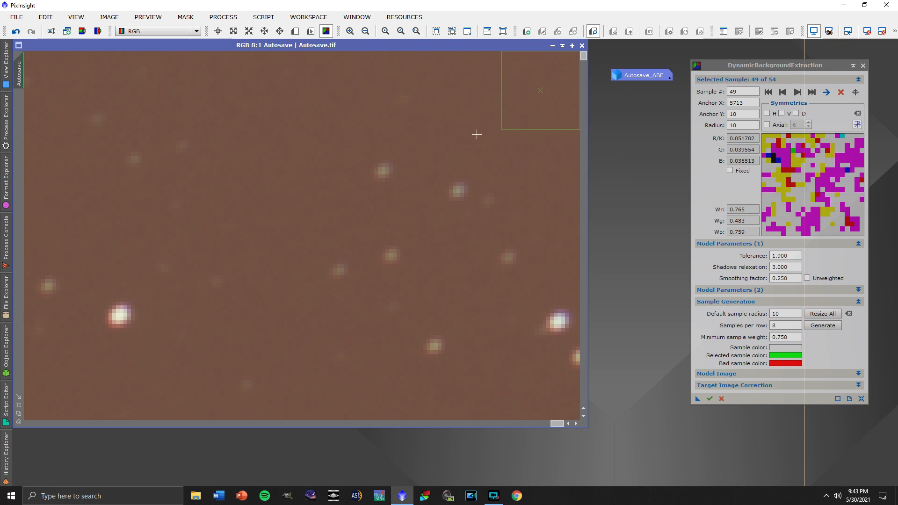
# - Check sample 49 in the image's upper-right corner and set the model tolerance to 2.0
pyautogui.scroll(-9, 477, 133)
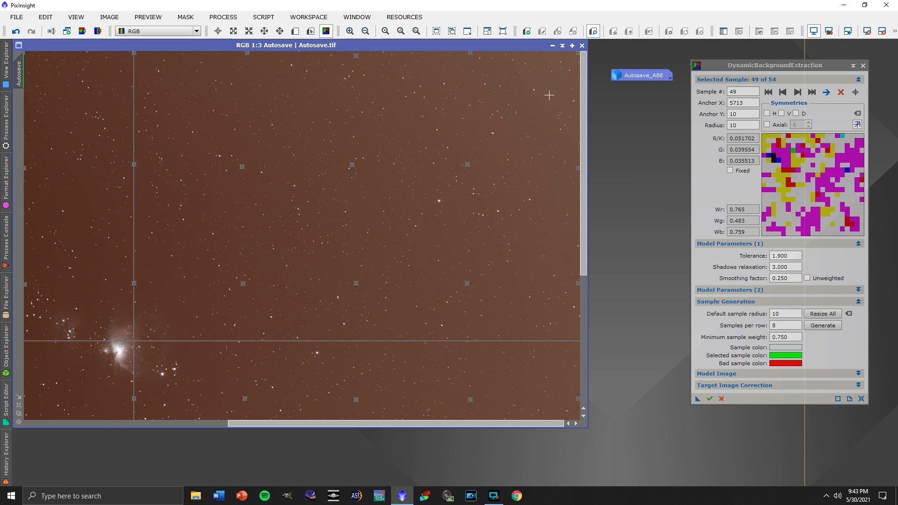
pyautogui.scroll(6, 543, 97)
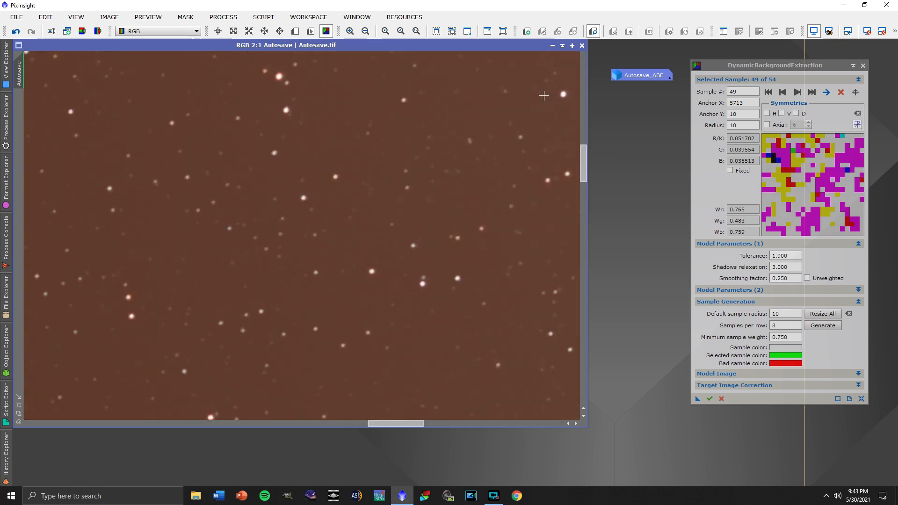
pyautogui.click(826, 93)
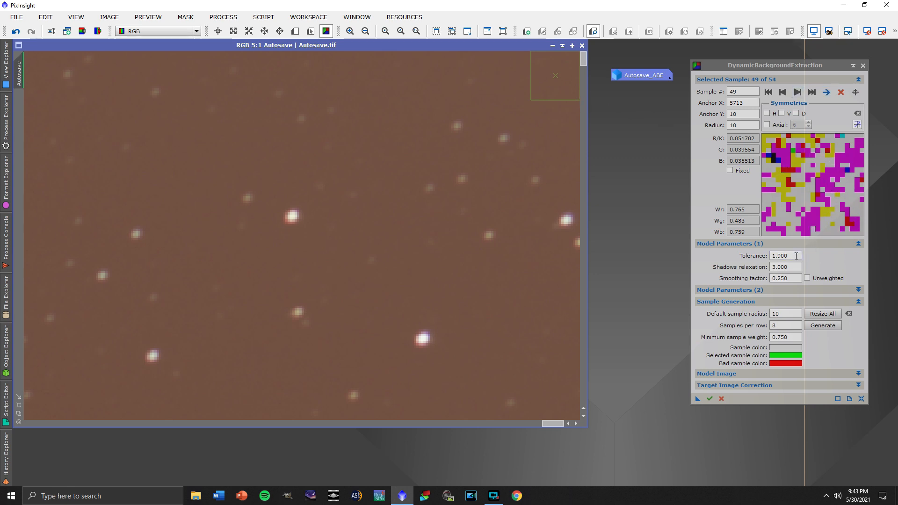
pyautogui.moveTo(796, 256); pyautogui.dragTo(773, 256)
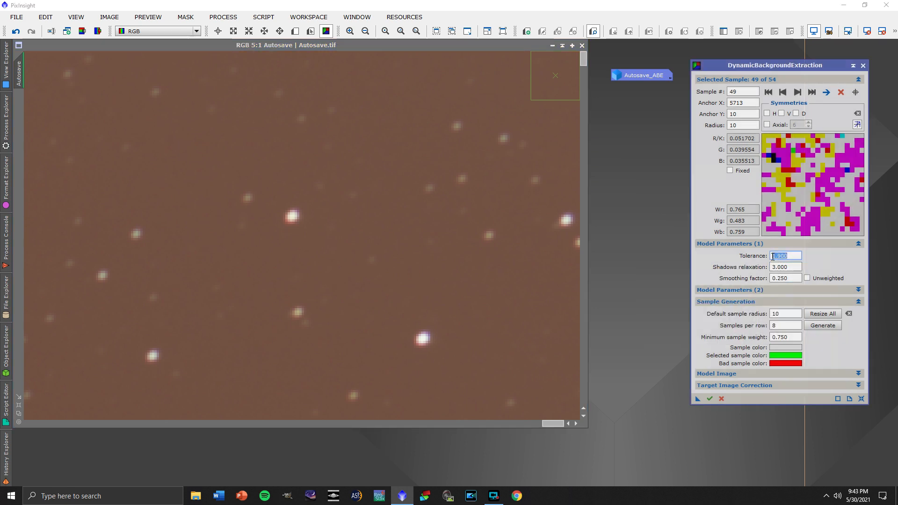
pyautogui.write('2.0')
pyautogui.press('Return')
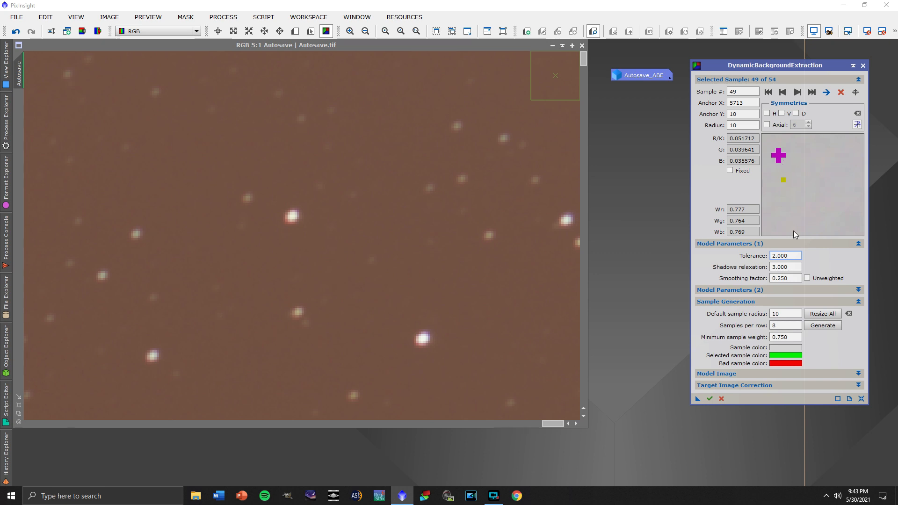
# - Raise the model tolerance to 2.100 with sample 49 selected
pyautogui.moveTo(792, 253); pyautogui.dragTo(769, 255)
pyautogui.write('2.')
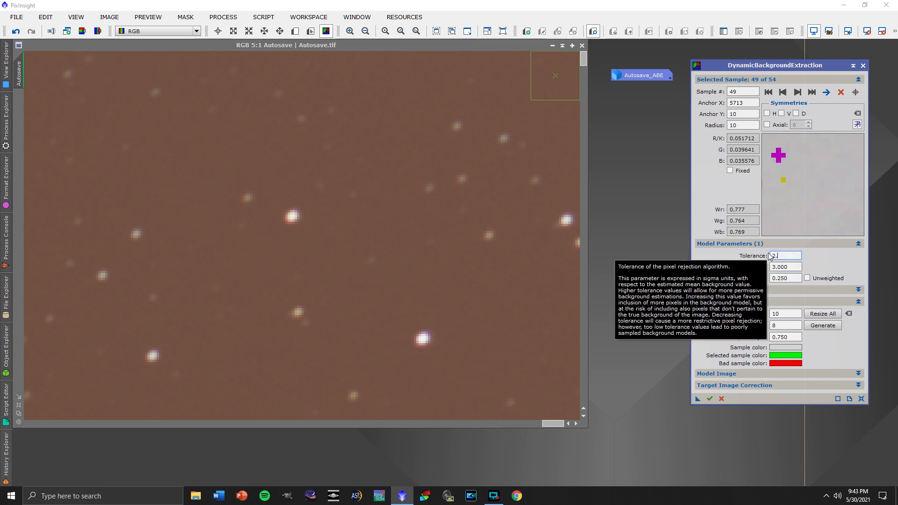
pyautogui.write('100')
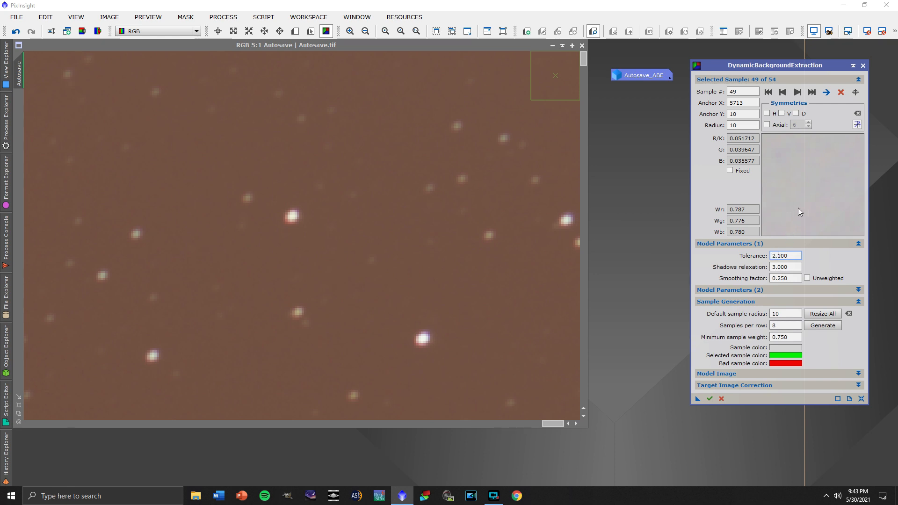
# - Move sample 50 up to about Y 733 and sample 52 down to about Y 2254, clear of nearby stars
pyautogui.click(798, 93)
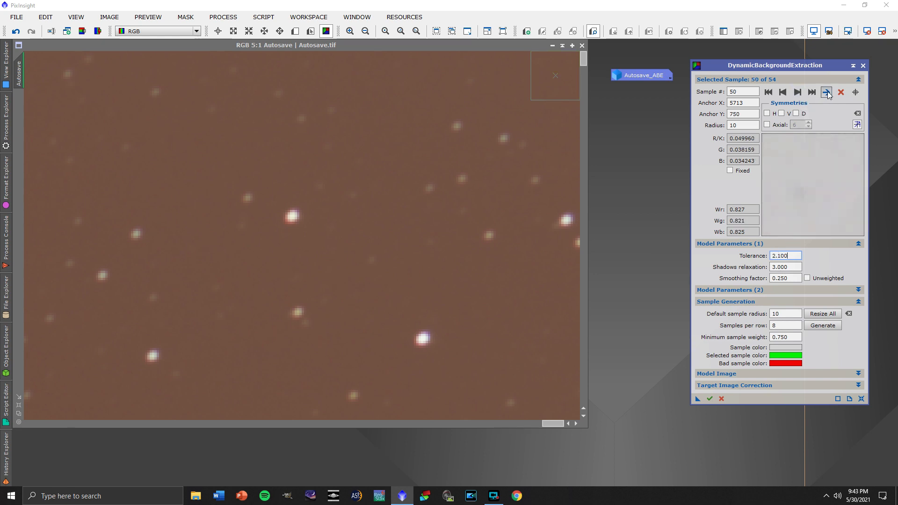
pyautogui.moveTo(570, 236); pyautogui.dragTo(572, 193)
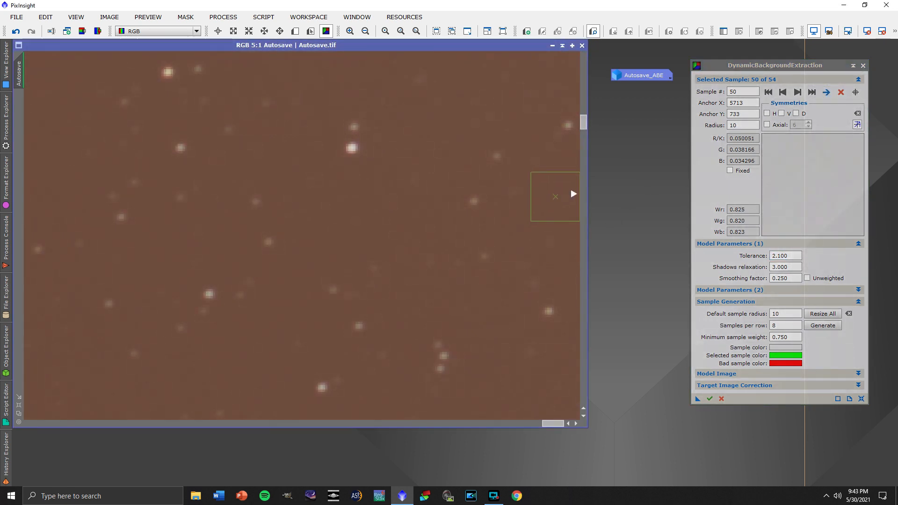
pyautogui.click(797, 92)
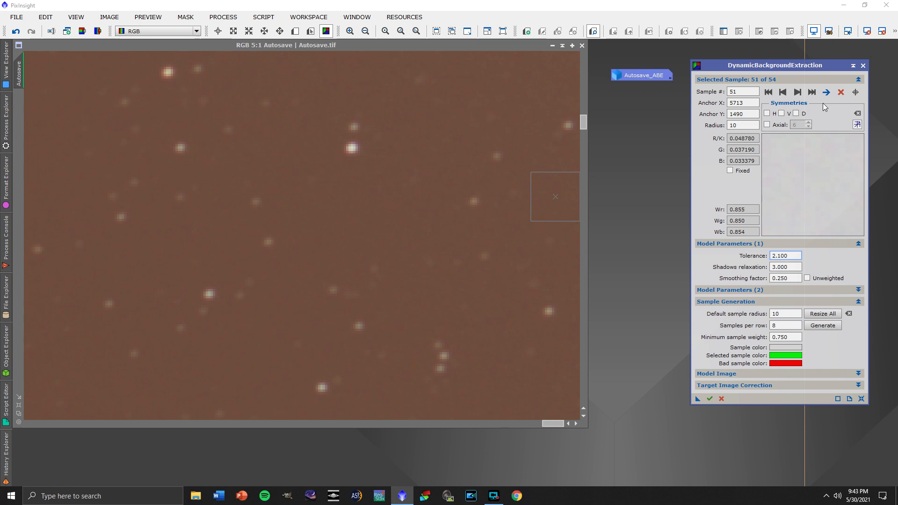
pyautogui.click(797, 93)
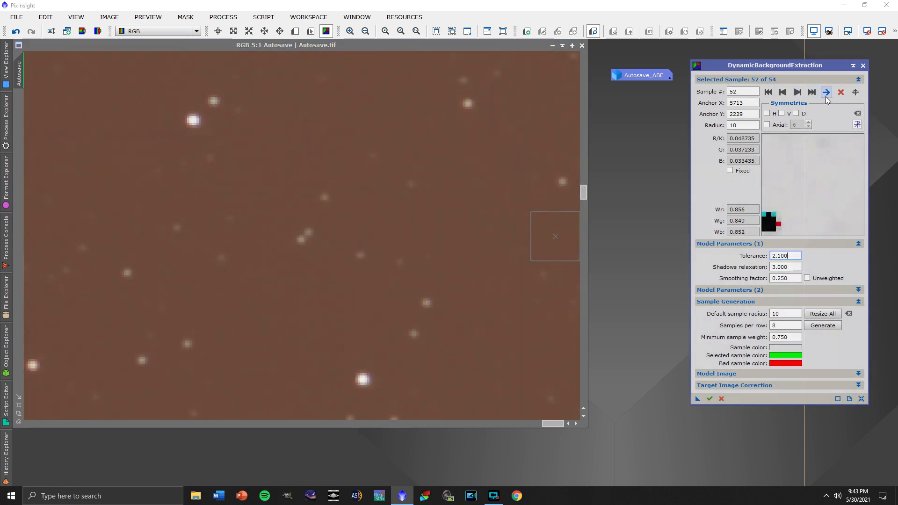
pyautogui.moveTo(567, 262); pyautogui.dragTo(570, 305)
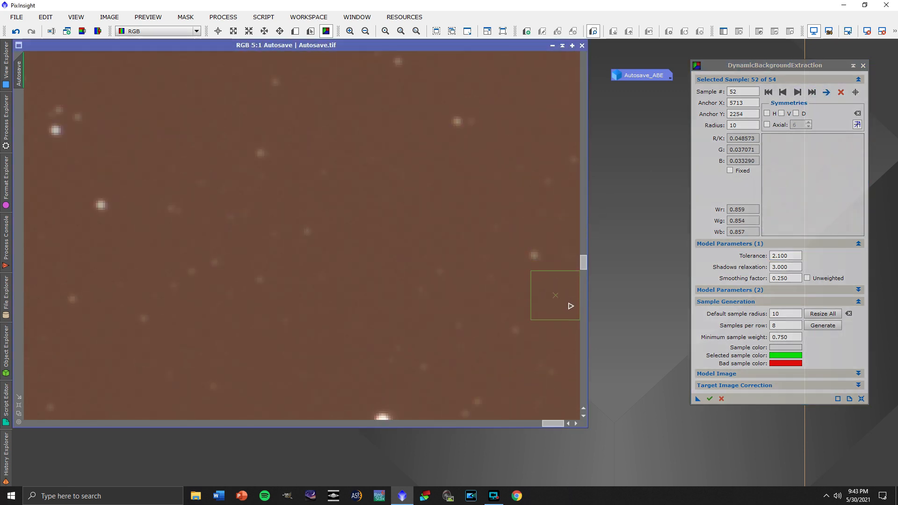
# - Move sample 53 up to clear background, away from the star at its corner, and check sample 54
pyautogui.click(797, 93)
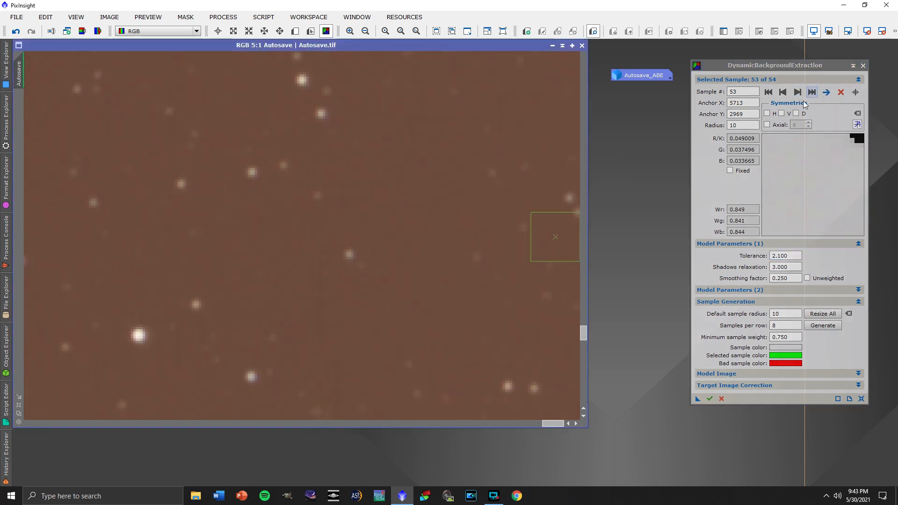
pyautogui.moveTo(572, 240); pyautogui.dragTo(578, 125)
pyautogui.click(797, 92)
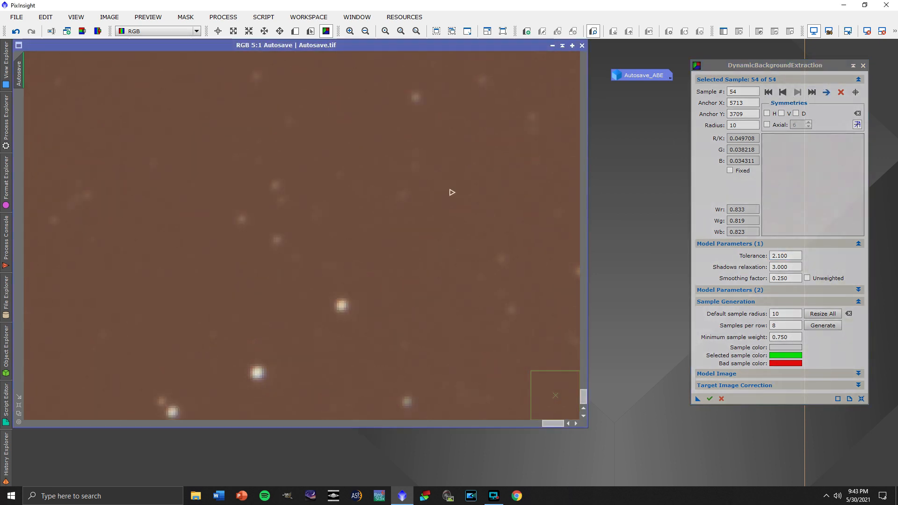
# - Examine the sample placement around the Orion Nebula and the fainter nebulosity near the image's left edge
pyautogui.scroll(-6, 401, 196)
pyautogui.scroll(-1, 306, 187)
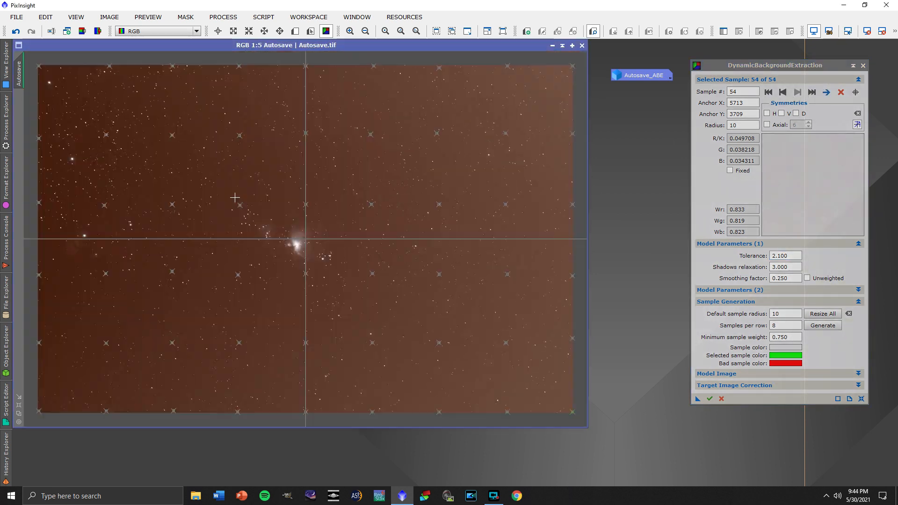
pyautogui.scroll(3, 287, 251)
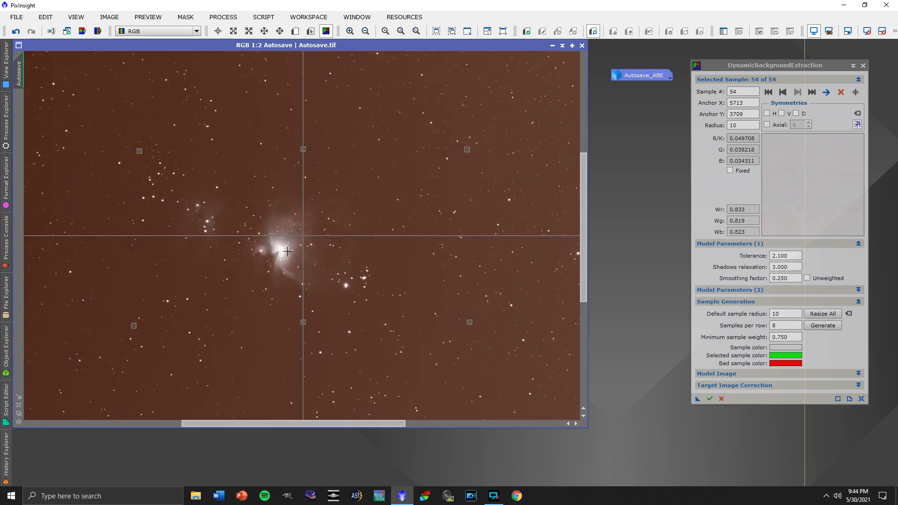
pyautogui.moveTo(289, 423); pyautogui.dragTo(60, 413)
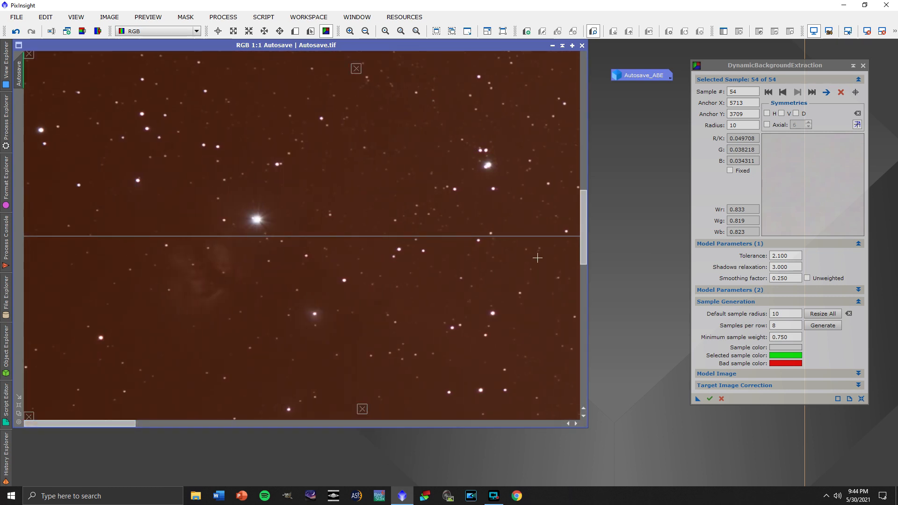
pyautogui.moveTo(586, 234); pyautogui.dragTo(583, 249)
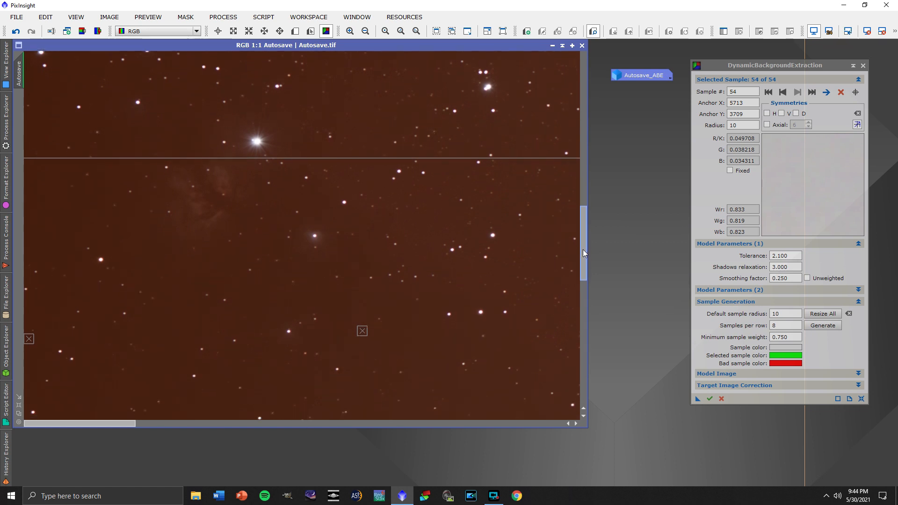
pyautogui.moveTo(115, 426); pyautogui.dragTo(325, 422)
pyautogui.scroll(-2, 340, 320)
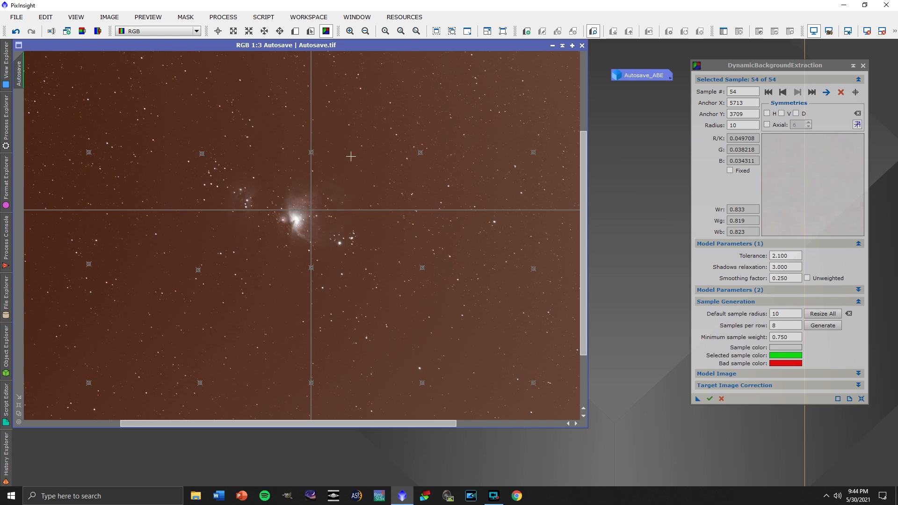
# - Move the three samples above the Orion Nebula farther up, placing sample 33 near X 3548, Y 1356 and sample 21 near X 2161, Y 1300
pyautogui.moveTo(420, 154); pyautogui.dragTo(419, 135)
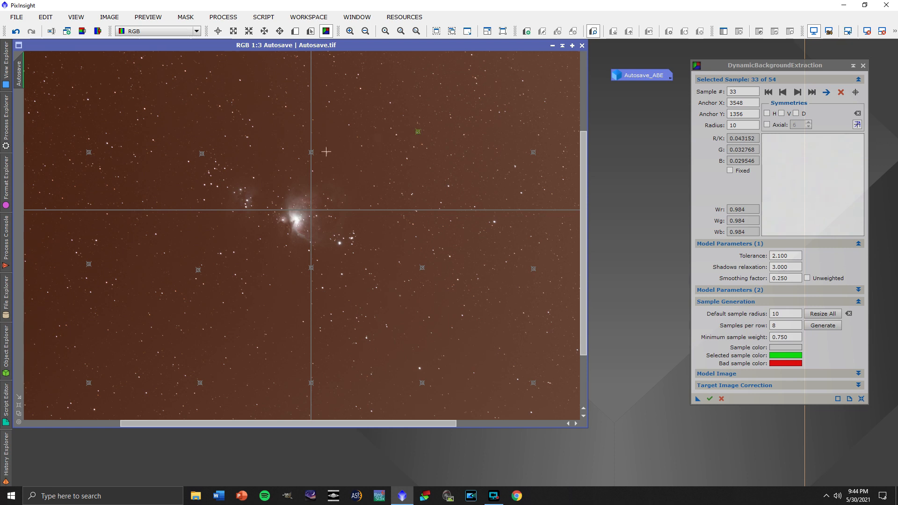
pyautogui.moveTo(312, 152); pyautogui.dragTo(311, 127)
pyautogui.click(203, 155)
pyautogui.moveTo(204, 158); pyautogui.dragTo(204, 126)
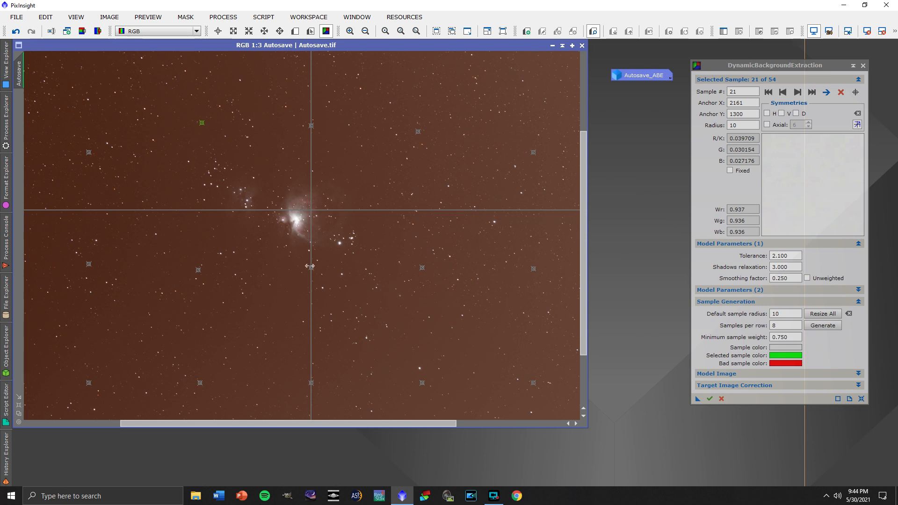
# - Move samples 28 and 22 below the Orion Nebula farther down to about Y 2415, away from the nebulosity
pyautogui.click(311, 271)
pyautogui.moveTo(312, 277); pyautogui.dragTo(312, 299)
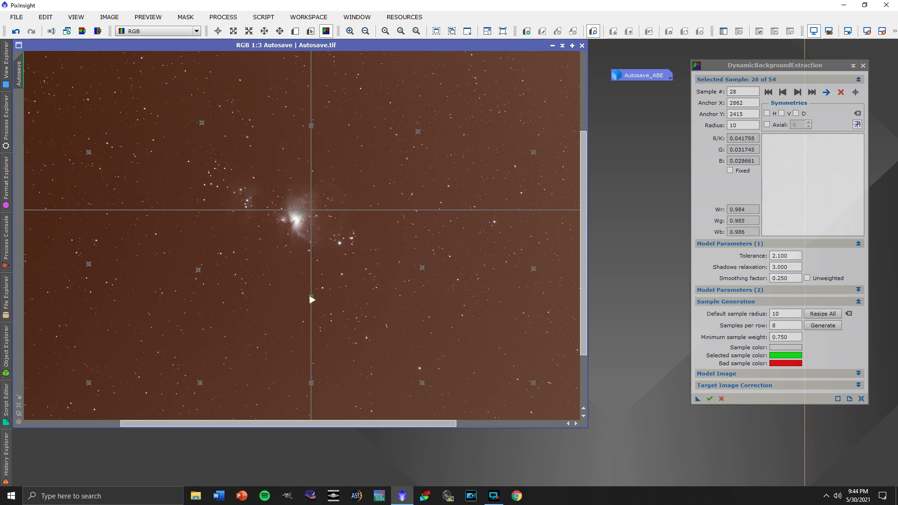
pyautogui.moveTo(200, 275); pyautogui.dragTo(201, 301)
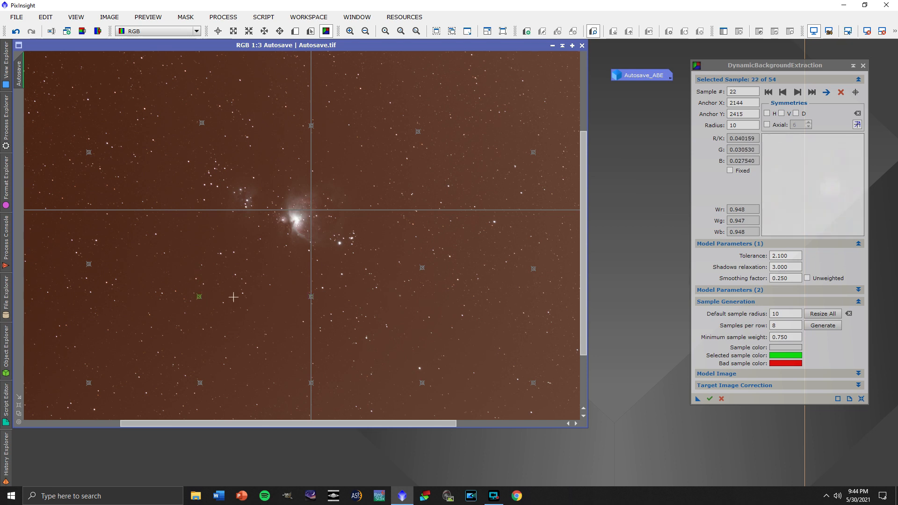
# - Move sample 34, below and beyond the Orion Nebula, down to about X 3571, Y 2391
pyautogui.moveTo(422, 270); pyautogui.dragTo(423, 296)
pyautogui.scroll(-3, 368, 241)
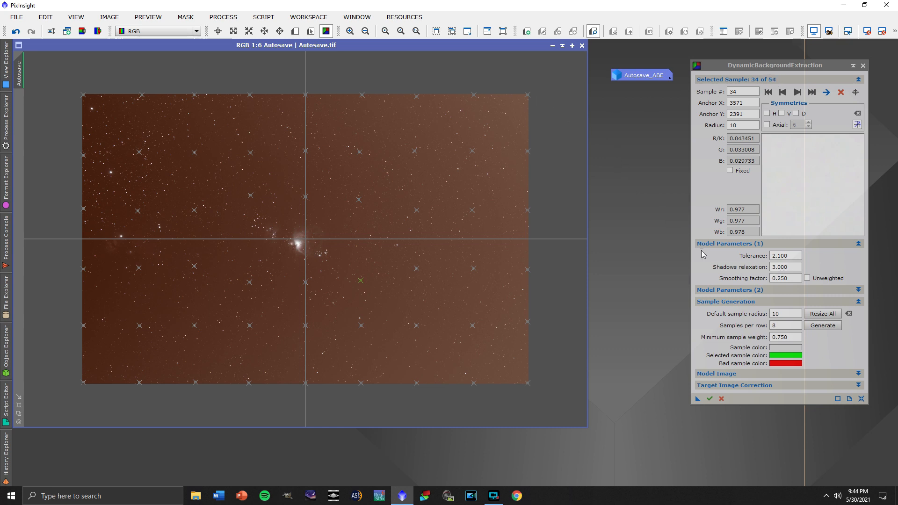
# - Set the target image correction to Subtraction and execute DynamicBackgroundExtraction on the Autosave image
pyautogui.click(858, 374)
pyautogui.click(859, 375)
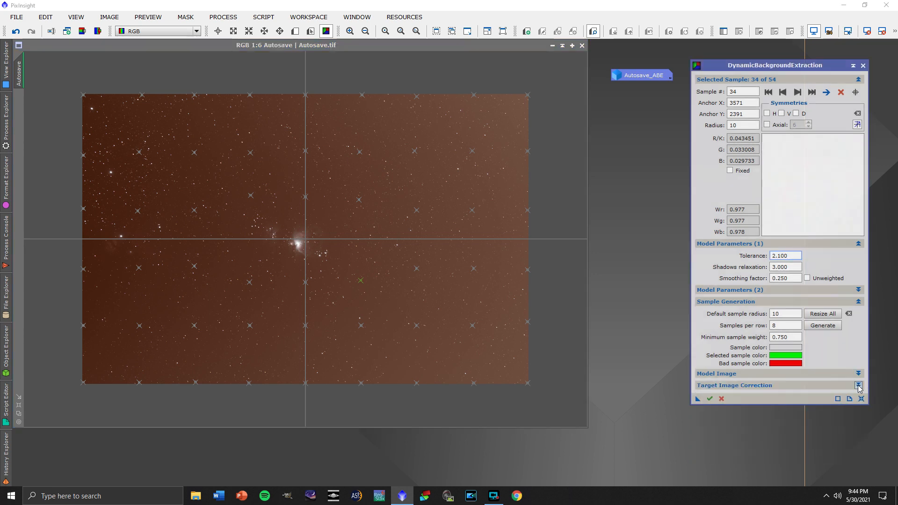
pyautogui.click(858, 386)
pyautogui.click(861, 398)
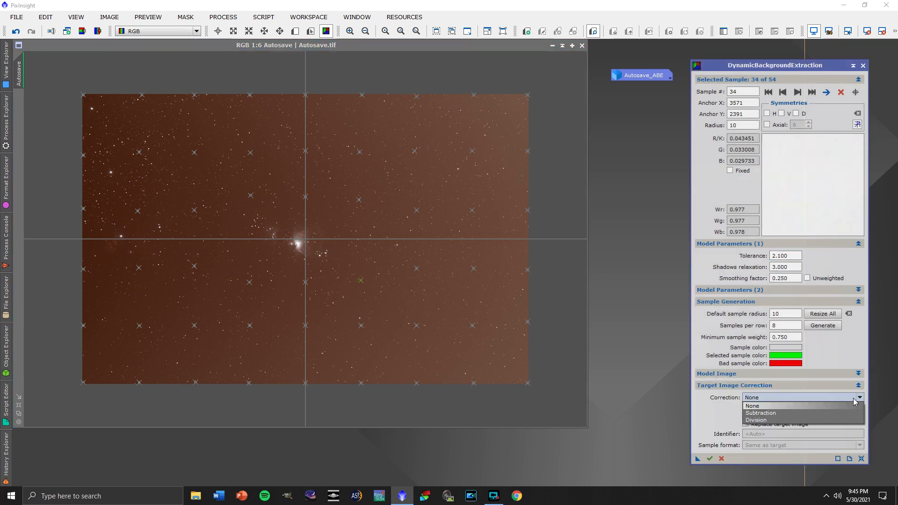
pyautogui.click(792, 412)
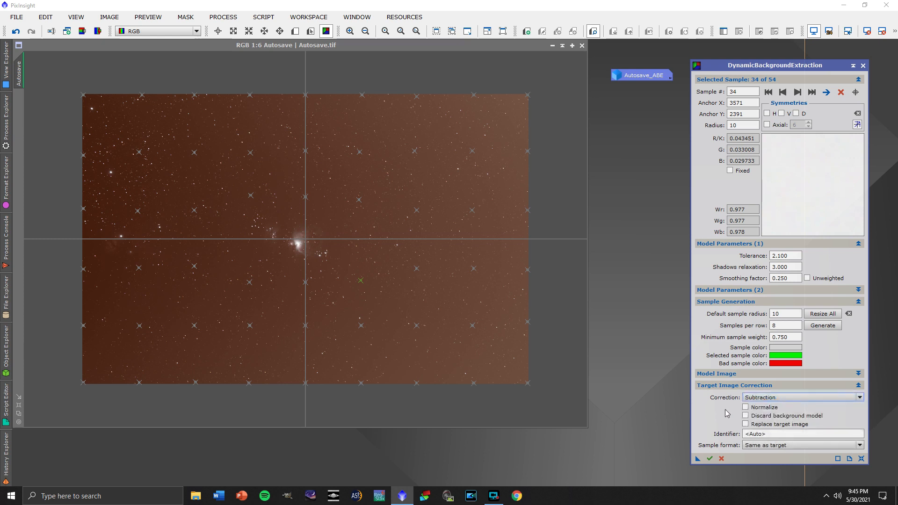
pyautogui.click(709, 459)
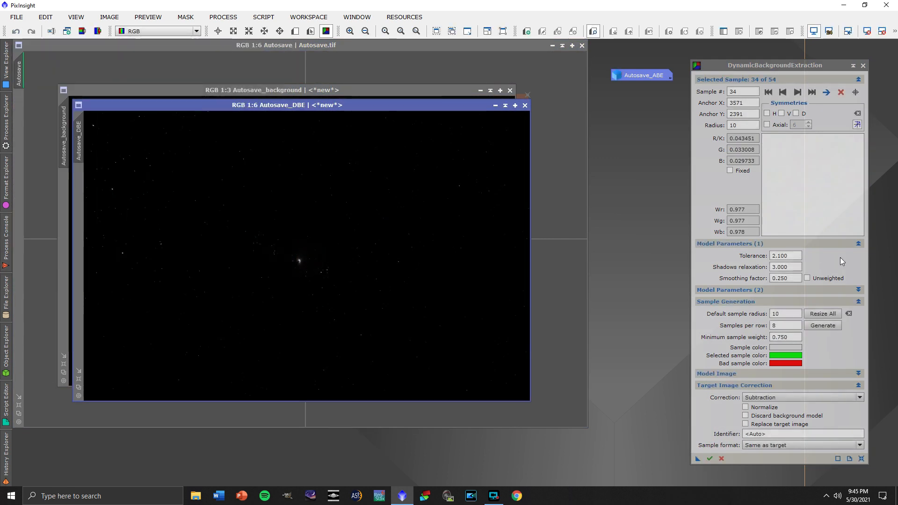
# - Auto-stretch the Autosave_background model to inspect the extracted gradient, and close that image
pyautogui.click(853, 67)
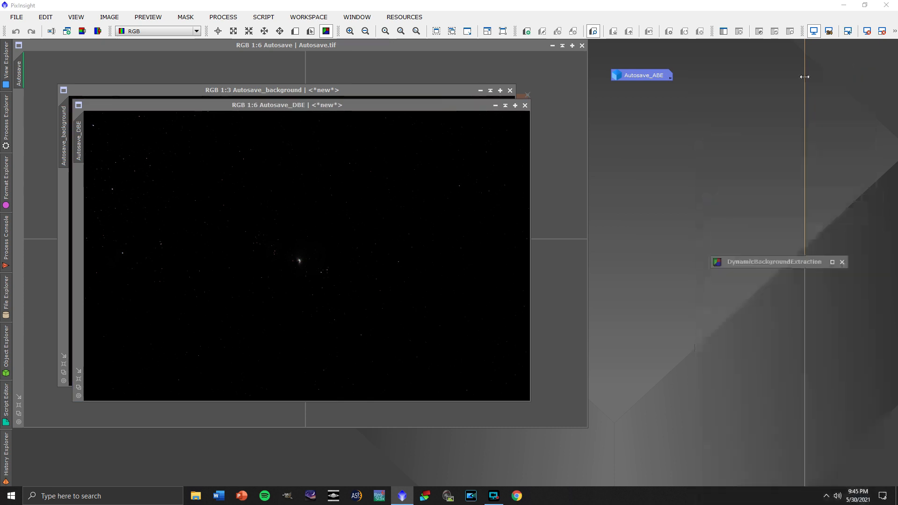
pyautogui.click(461, 91)
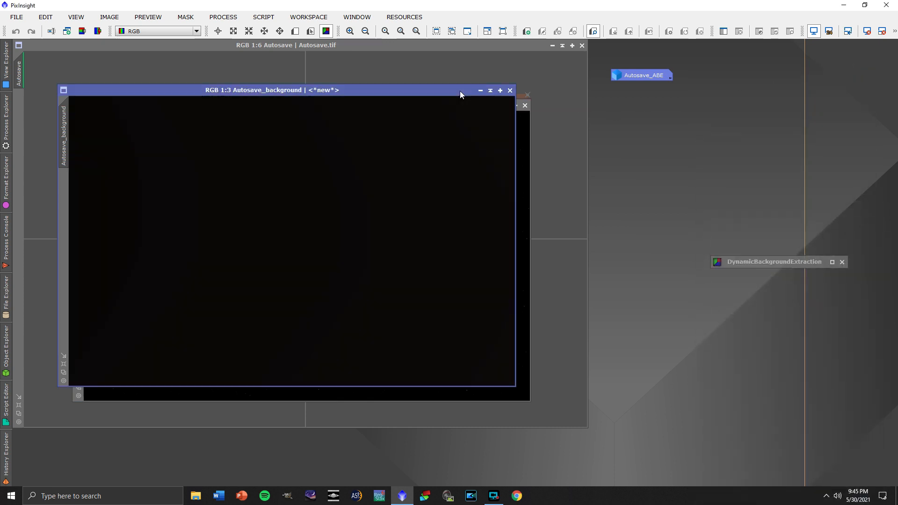
pyautogui.click(894, 31)
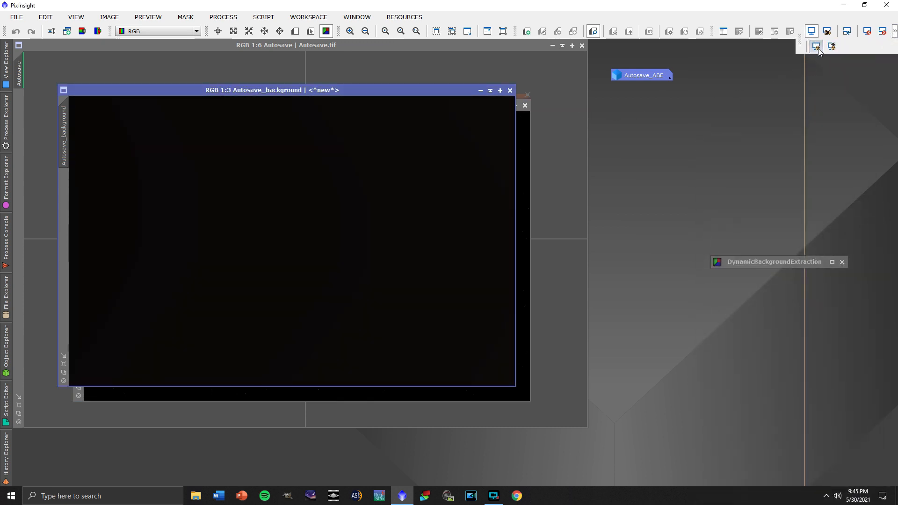
pyautogui.click(816, 46)
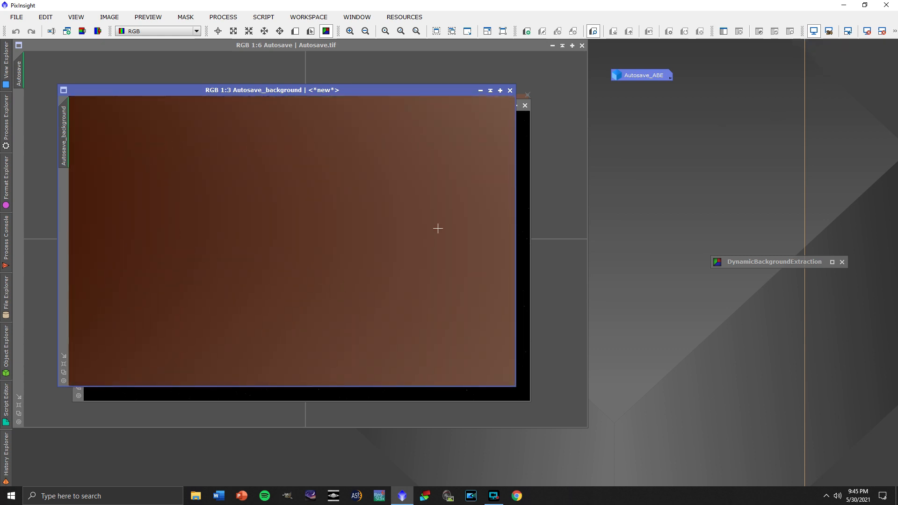
pyautogui.click(510, 90)
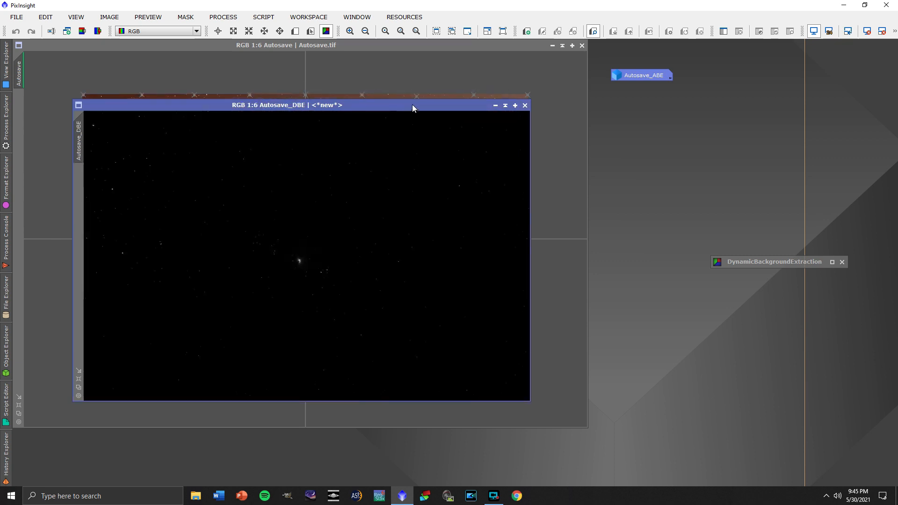
# - Auto-stretch the Autosave_DBE image and place it side by side with the restored Autosave_ABE image
pyautogui.click(894, 31)
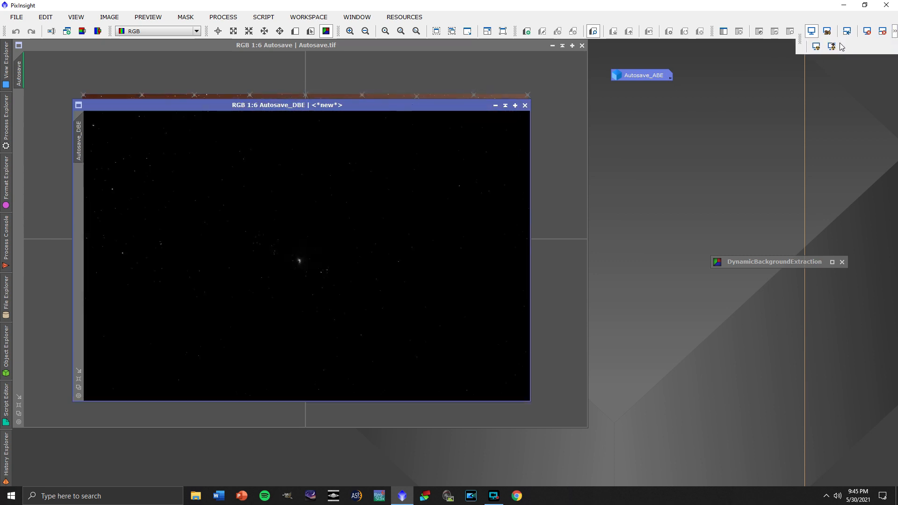
pyautogui.click(816, 47)
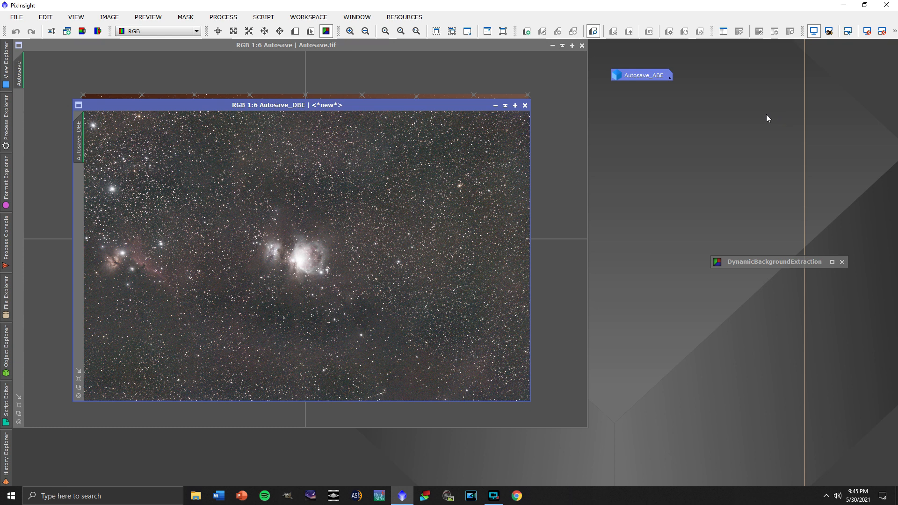
pyautogui.doubleClick(639, 78)
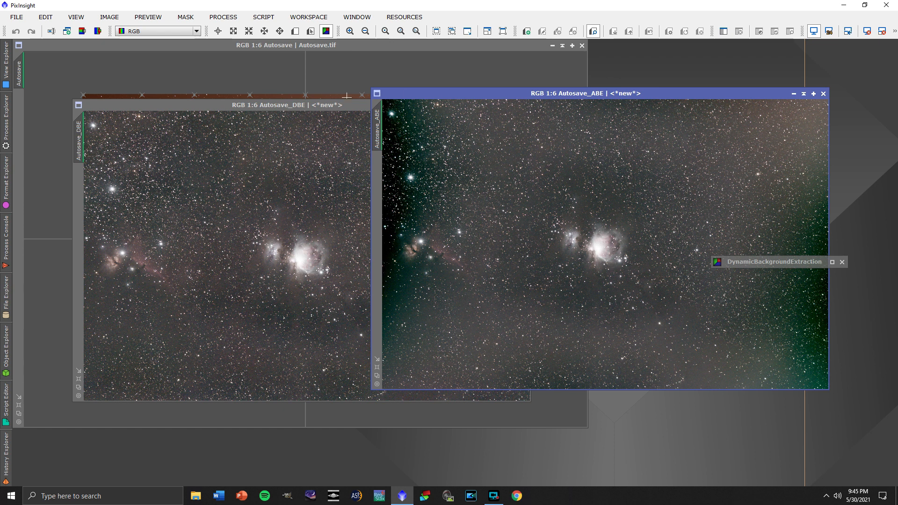
pyautogui.moveTo(320, 108); pyautogui.dragTo(261, 101)
pyautogui.moveTo(596, 94); pyautogui.dragTo(663, 99)
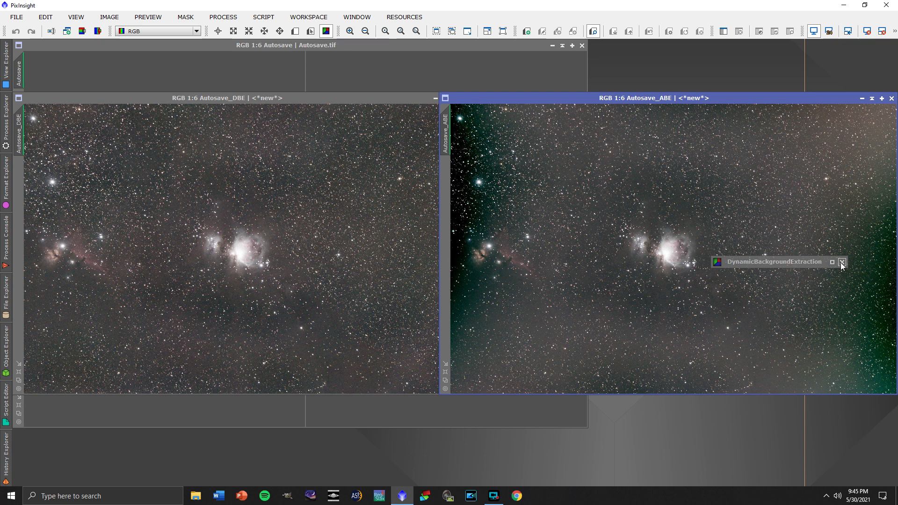
# - Close DynamicBackgroundExtraction and cancel its active dynamic session
pyautogui.moveTo(810, 265); pyautogui.dragTo(820, 69)
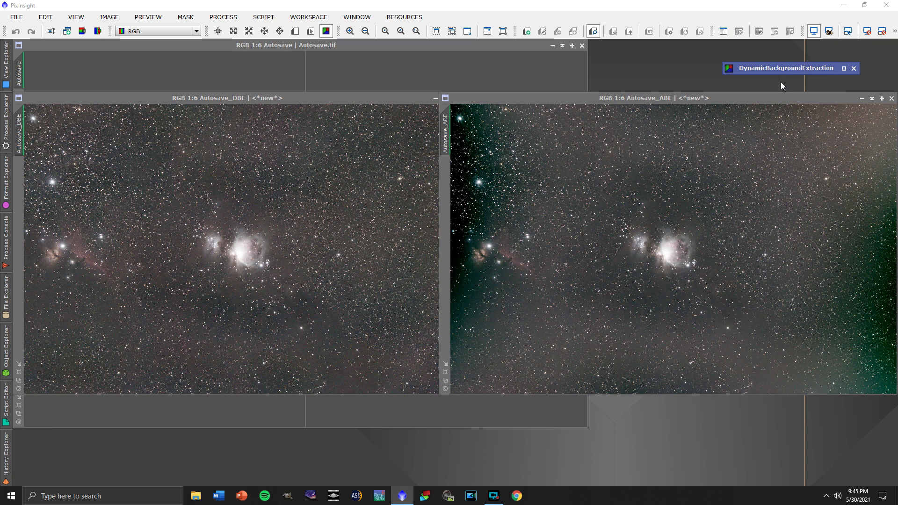
pyautogui.click(854, 69)
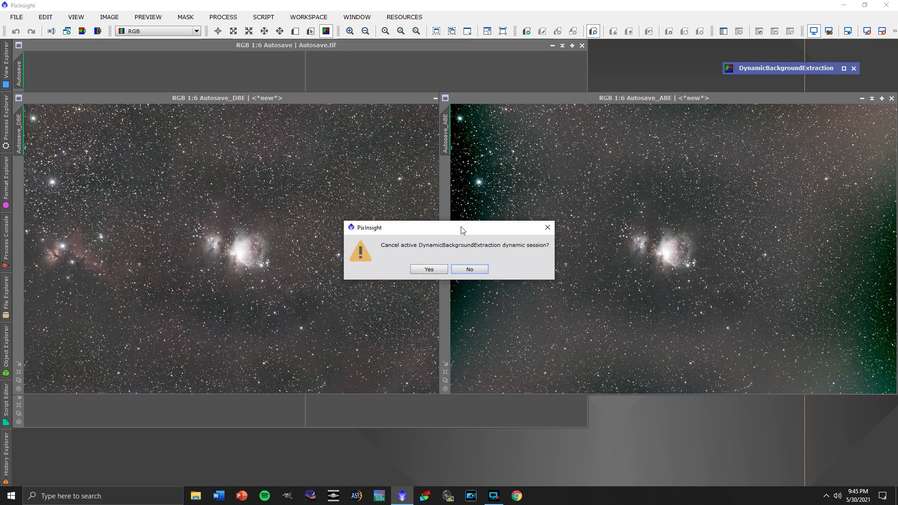
pyautogui.click(433, 272)
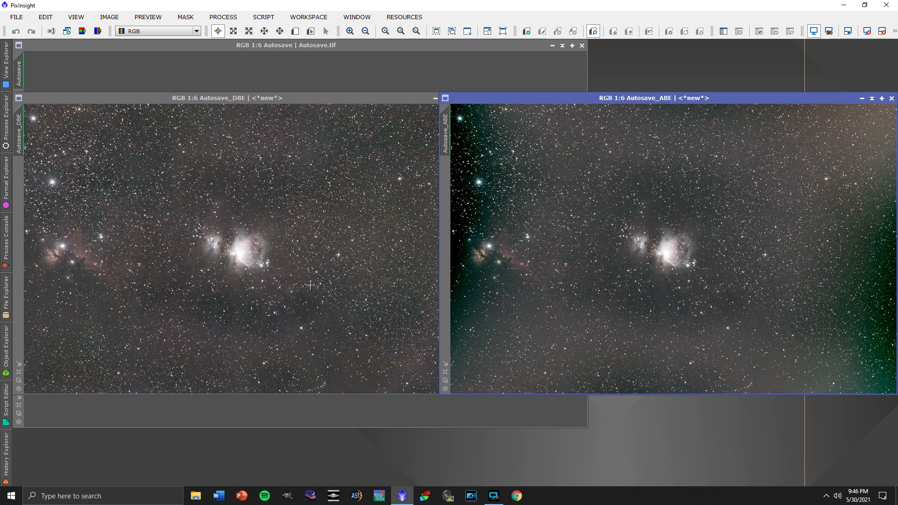
# - Compare the Orion Nebula and the fainter nebulosity near the left edge between the Autosave_DBE and Autosave_ABE images at close range
pyautogui.scroll(3, 239, 269)
pyautogui.scroll(1, 233, 252)
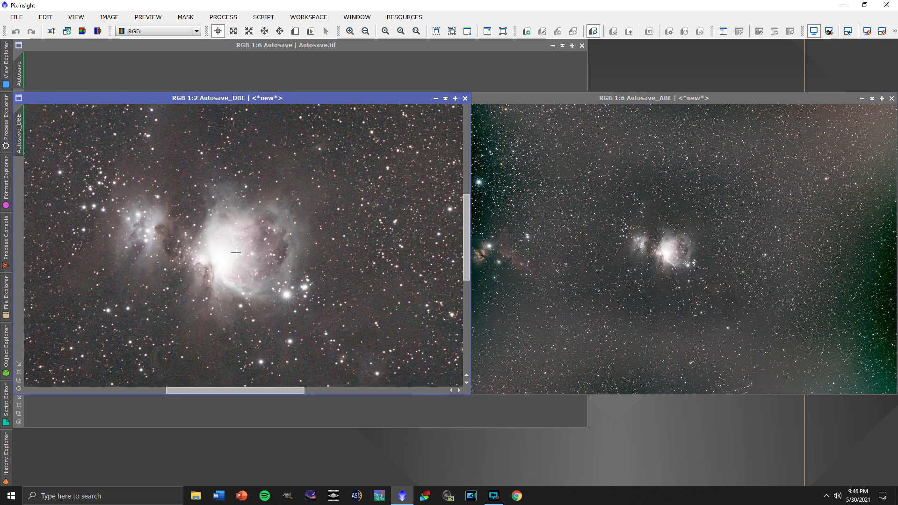
pyautogui.click(670, 251)
pyautogui.scroll(4, 671, 252)
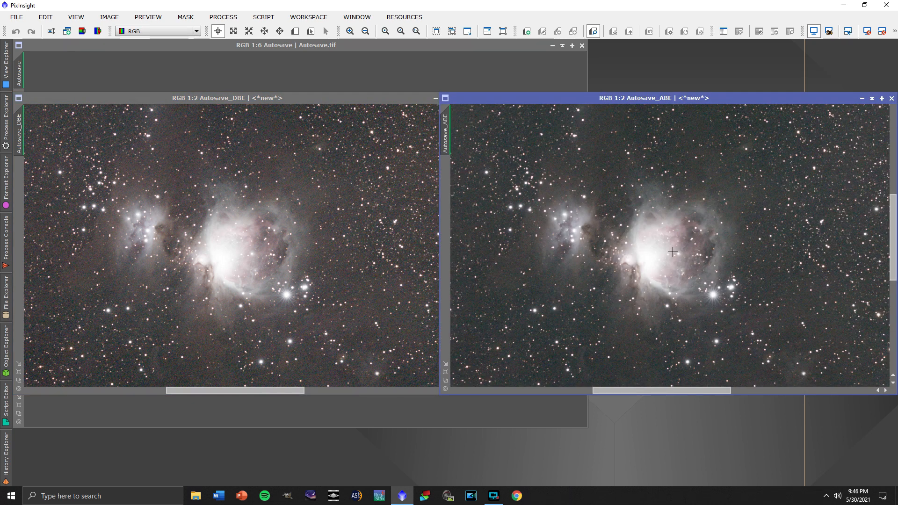
pyautogui.moveTo(675, 387); pyautogui.dragTo(84, 392)
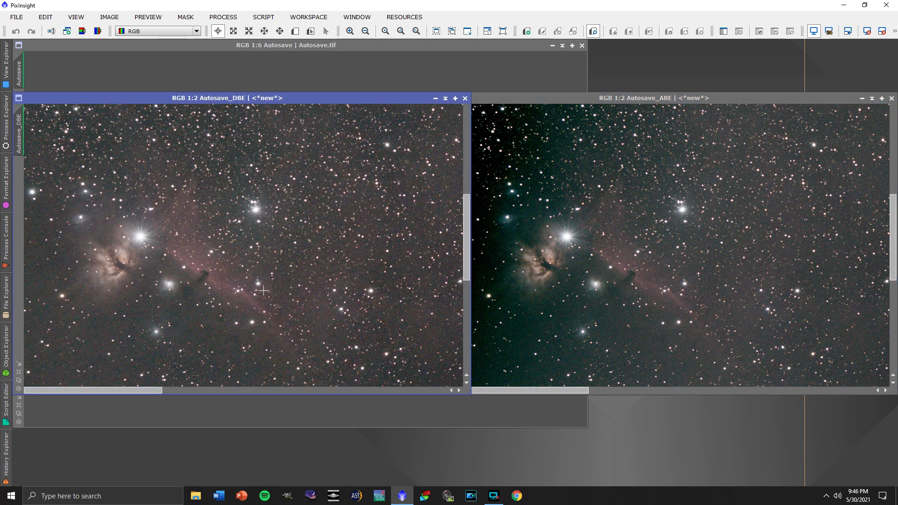
pyautogui.scroll(-4, 302, 283)
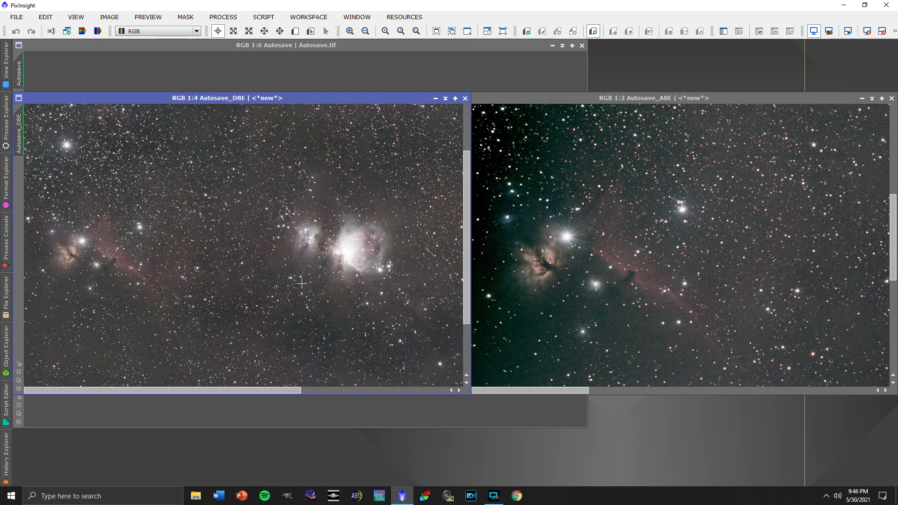
pyautogui.click(657, 270)
pyautogui.scroll(-1, 657, 270)
pyautogui.scroll(-3, 657, 270)
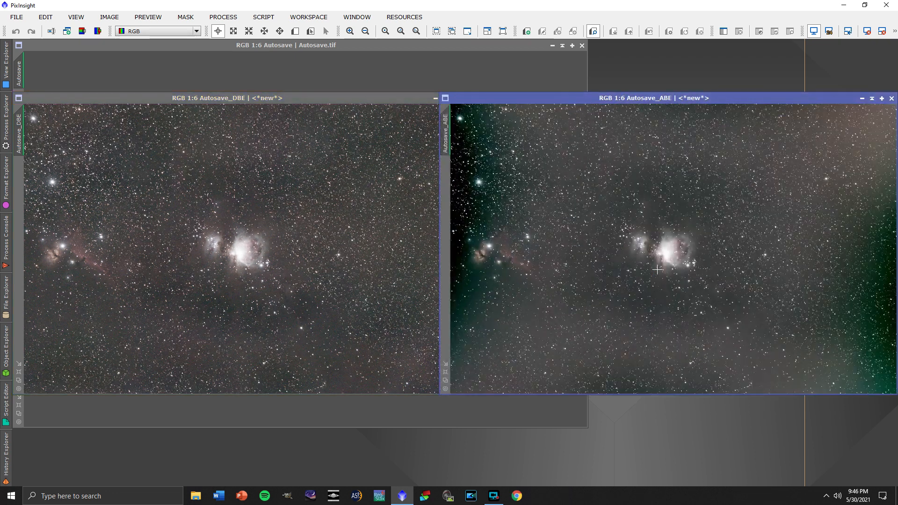
# - Close the Autosave_ABE image and change the Autosave_DBE image's identifier to OrionNebula
pyautogui.click(891, 98)
pyautogui.moveTo(397, 101); pyautogui.dragTo(492, 99)
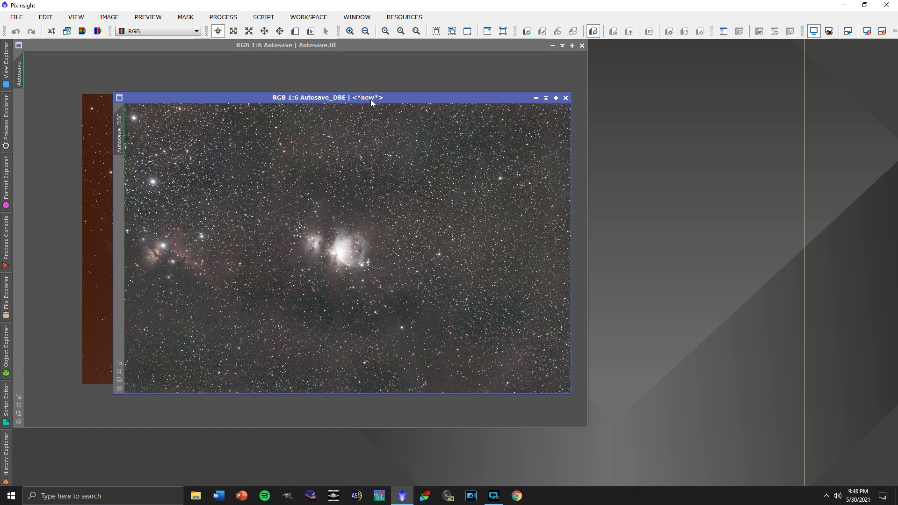
pyautogui.rightClick(124, 124)
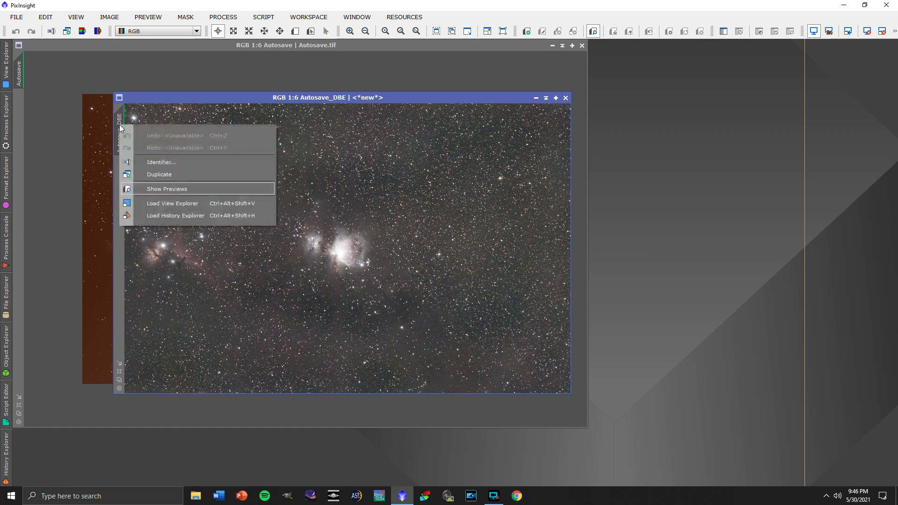
pyautogui.click(152, 162)
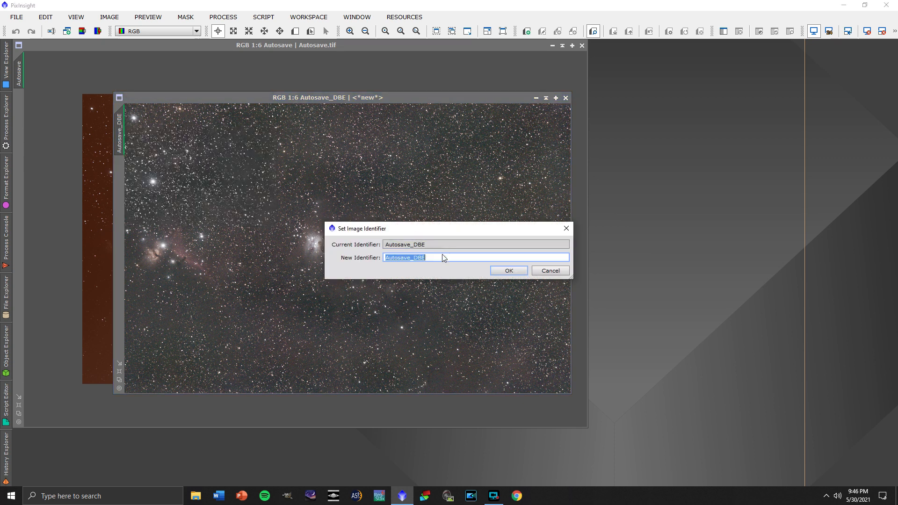
pyautogui.write('OrionB')
pyautogui.press('BackSpace')
pyautogui.write('Nebula')
pyautogui.click(509, 270)
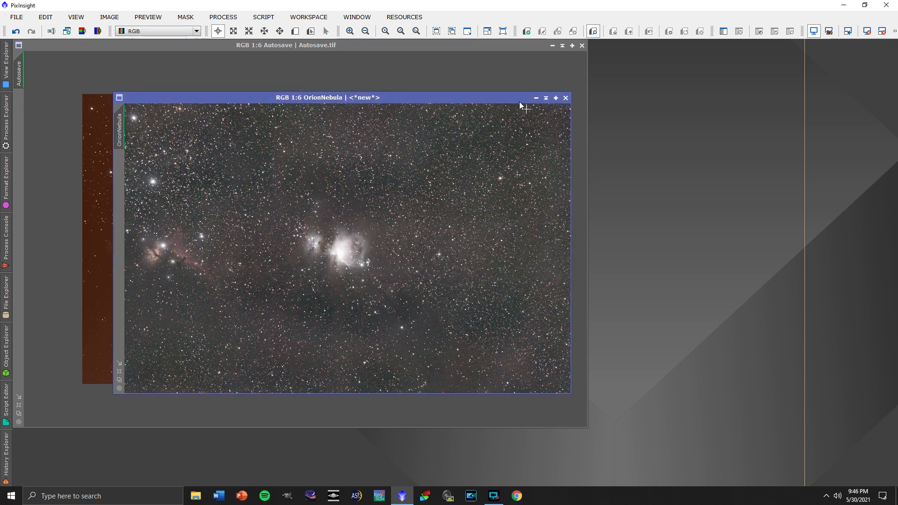
# - Minimize the original Autosave image to an icon and park it in a free corner of the workspace
pyautogui.click(537, 45)
pyautogui.click(552, 45)
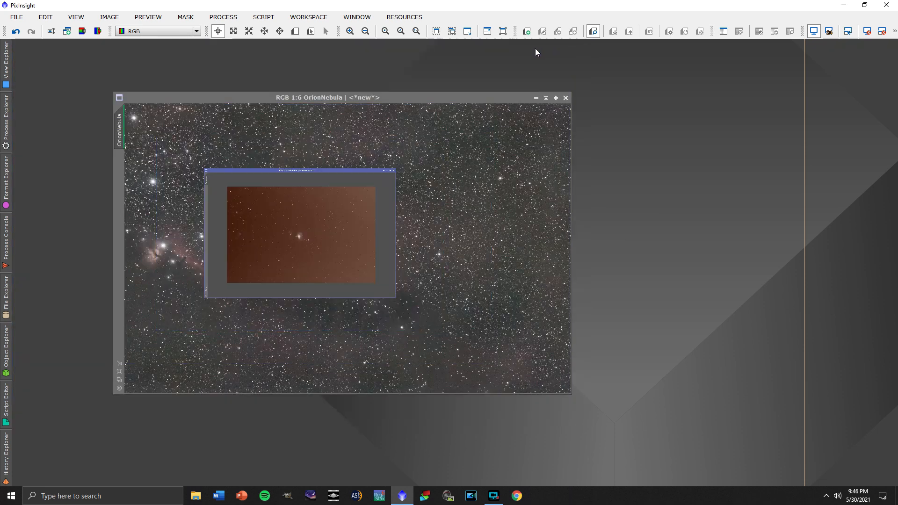
pyautogui.moveTo(326, 243); pyautogui.dragTo(785, 60)
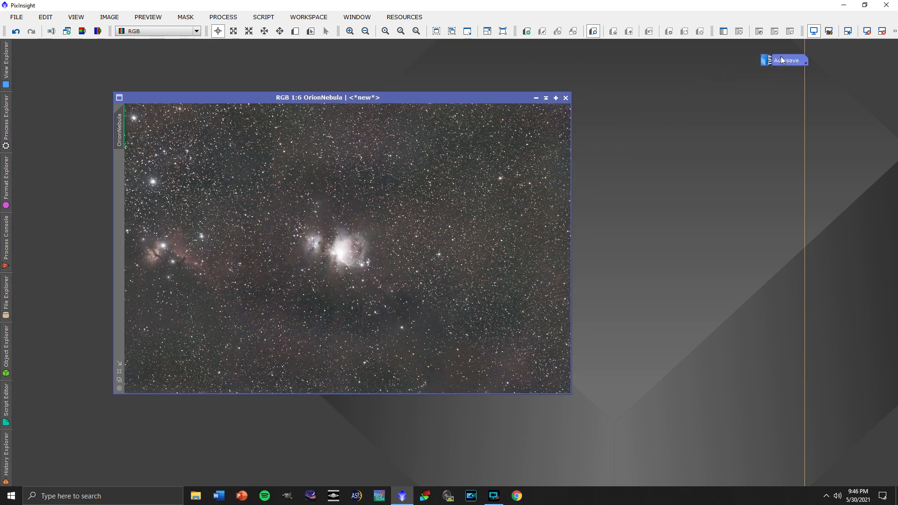
# - Enlarge the OrionNebula image to 1:4 and align its window with the workspace's left side
pyautogui.moveTo(417, 99); pyautogui.dragTo(388, 105)
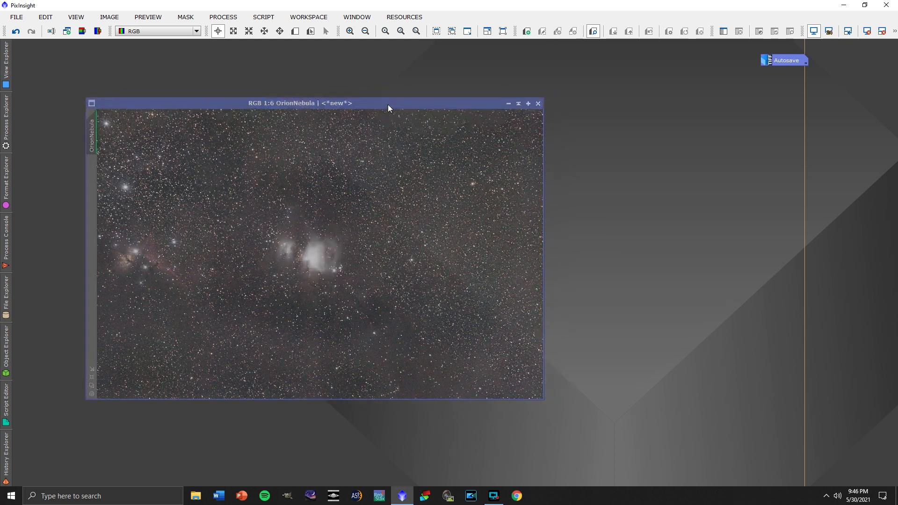
pyautogui.rightClick(268, 173)
pyautogui.click(310, 379)
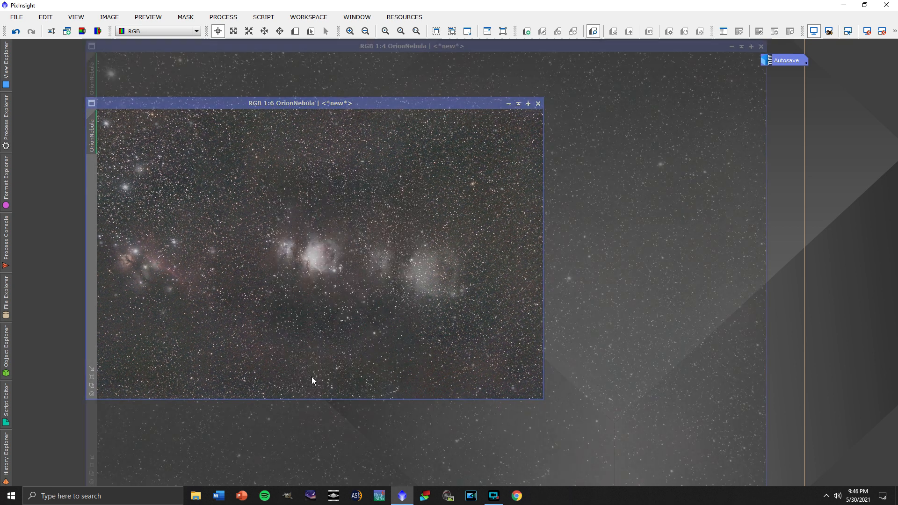
pyautogui.moveTo(525, 45); pyautogui.dragTo(450, 44)
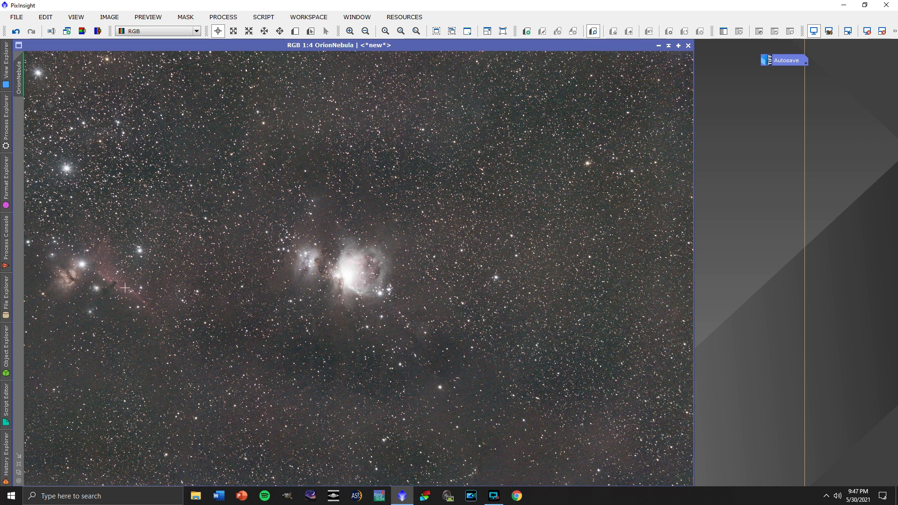
# - Open PhotometricColorCalibration and fill in the image coordinates from an online search for M42
pyautogui.click(231, 18)
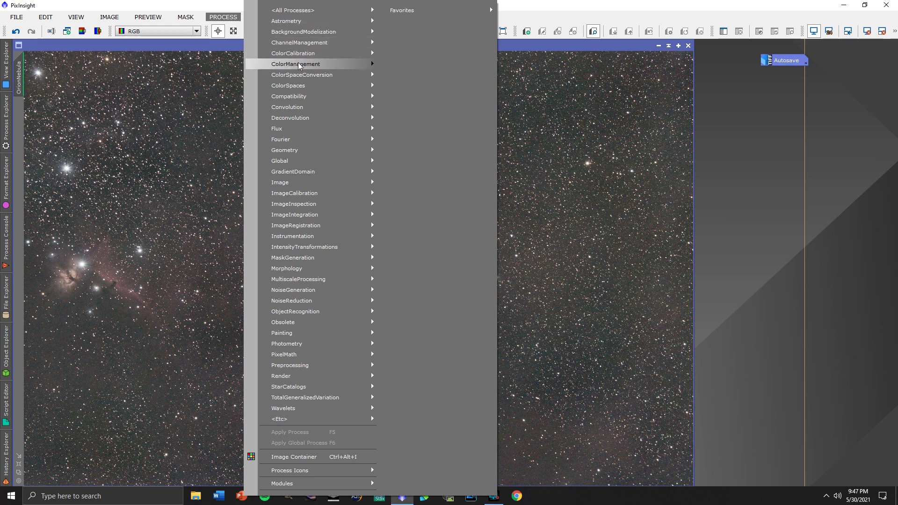
pyautogui.moveTo(300, 68)
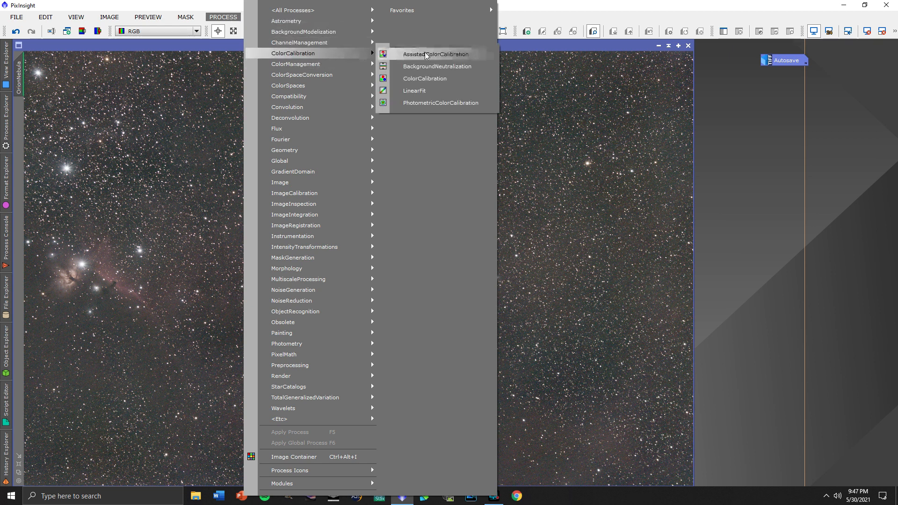
pyautogui.click(434, 103)
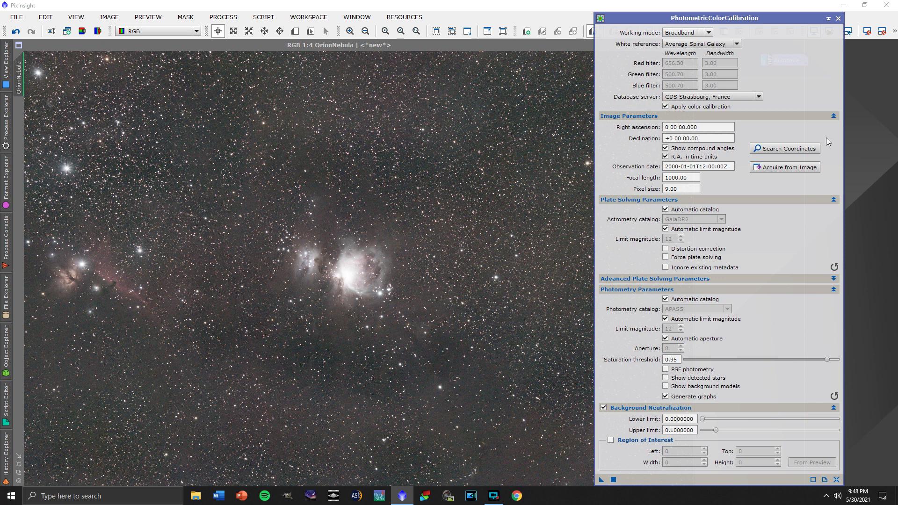
pyautogui.click(779, 150)
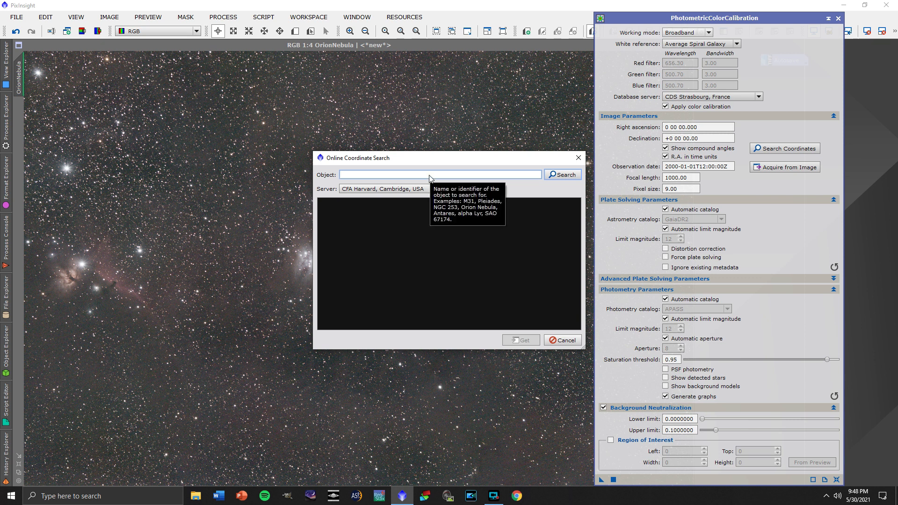
pyautogui.click(559, 176)
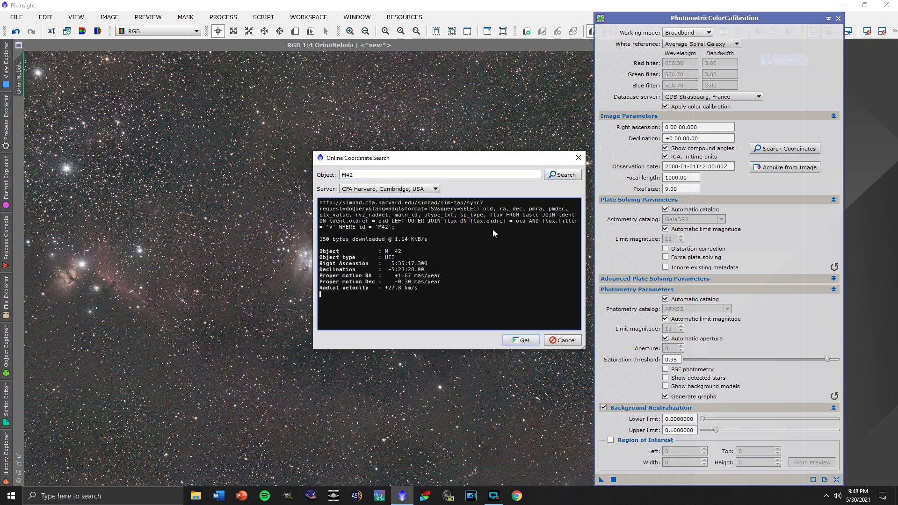
pyautogui.click(521, 341)
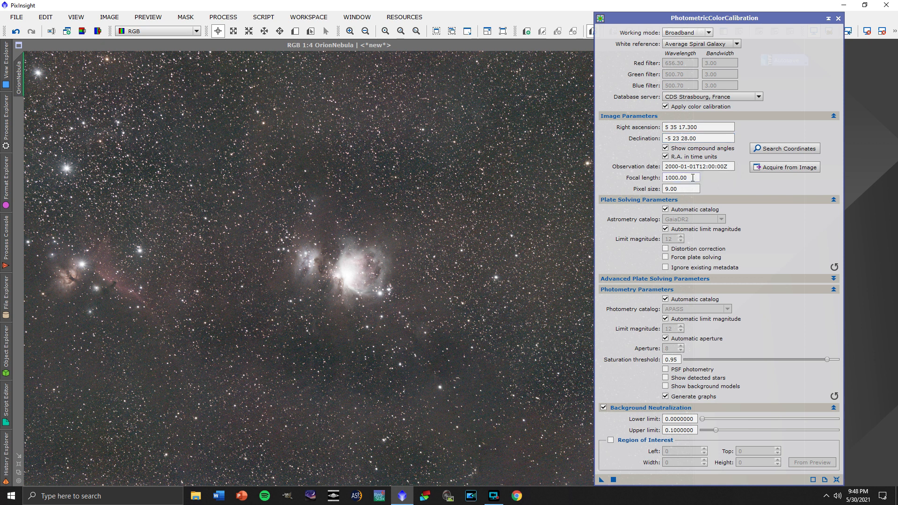
# - Set the color calibration's focal length to 135 mm and its pixel size to 3.7 micrometers
pyautogui.moveTo(692, 178); pyautogui.dragTo(663, 178)
pyautogui.write('1')
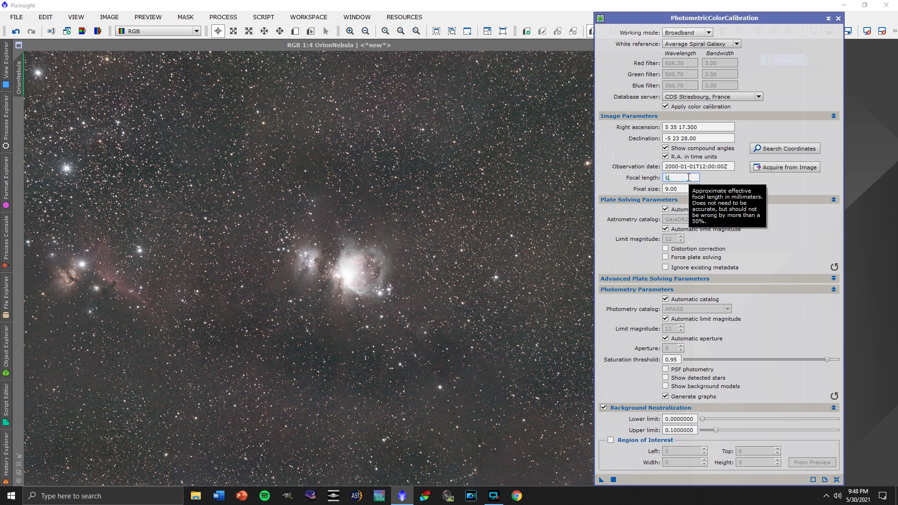
pyautogui.write('35')
pyautogui.press('Tab')
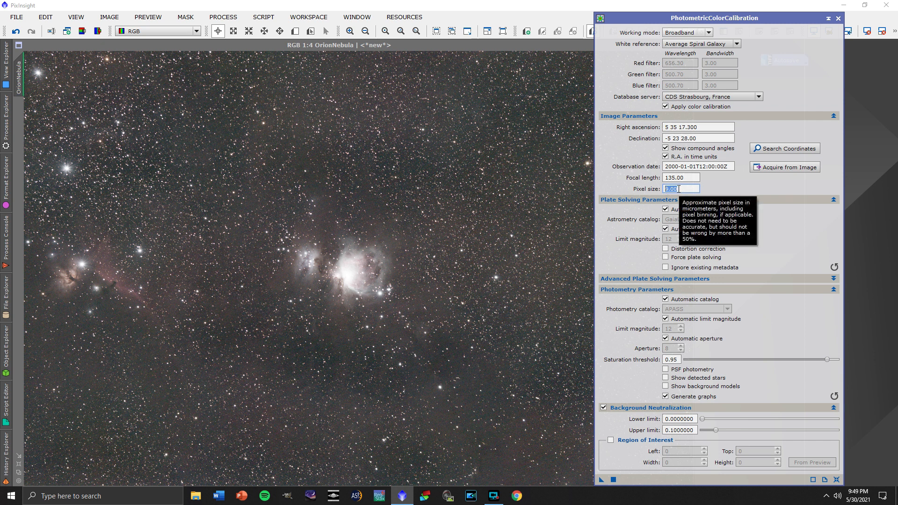
pyautogui.write('3.7')
pyautogui.click(691, 178)
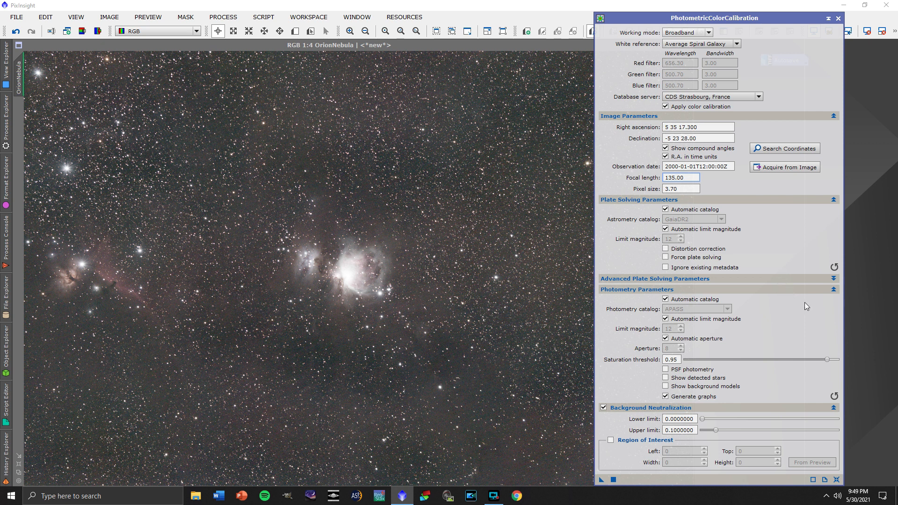
# - Apply PhotometricColorCalibration to the OrionNebula image, then close the white balance graphs and the process window
pyautogui.click(834, 289)
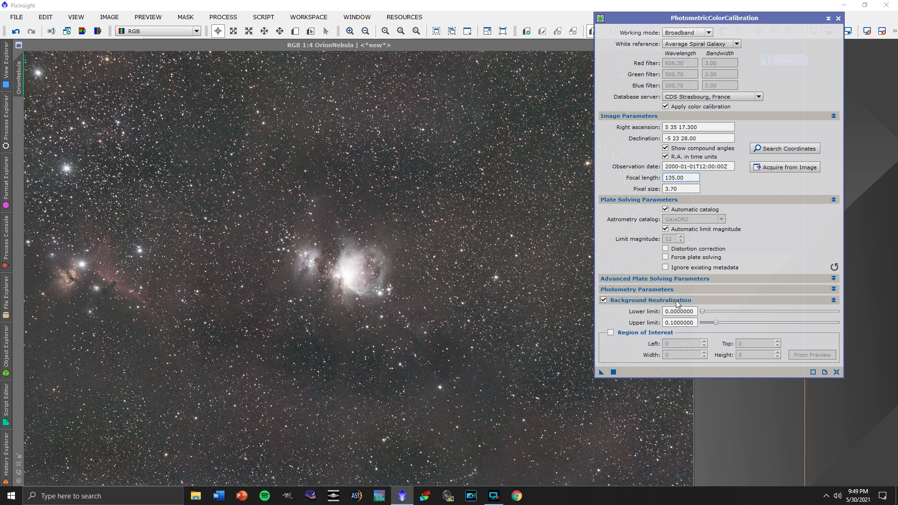
pyautogui.click(614, 373)
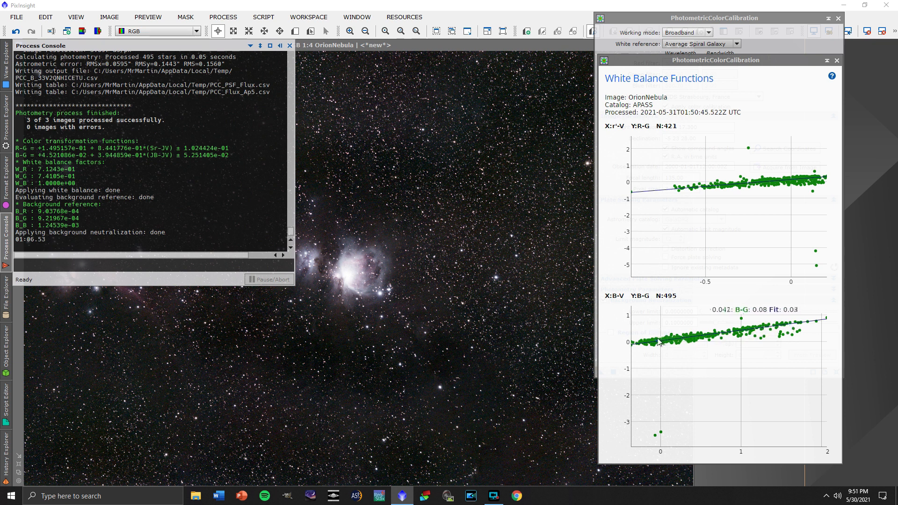
pyautogui.click(836, 61)
pyautogui.moveTo(791, 17); pyautogui.dragTo(747, 82)
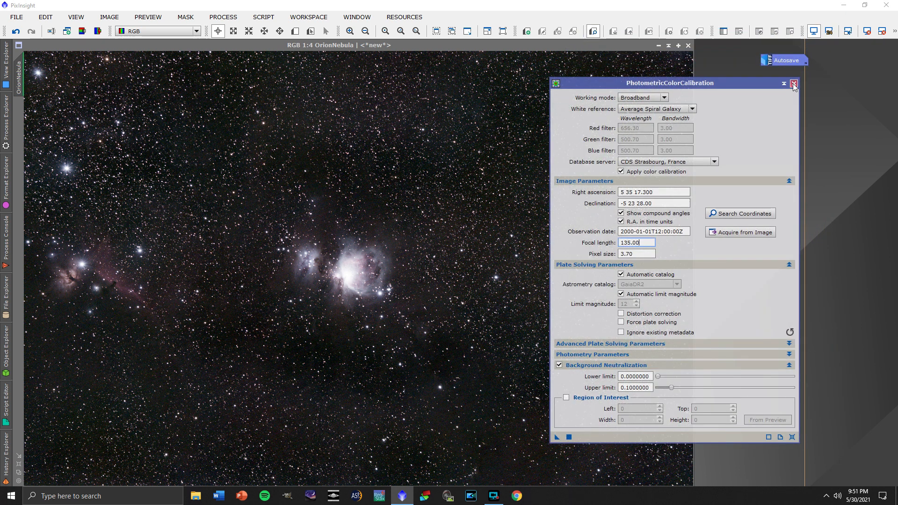
pyautogui.click(793, 83)
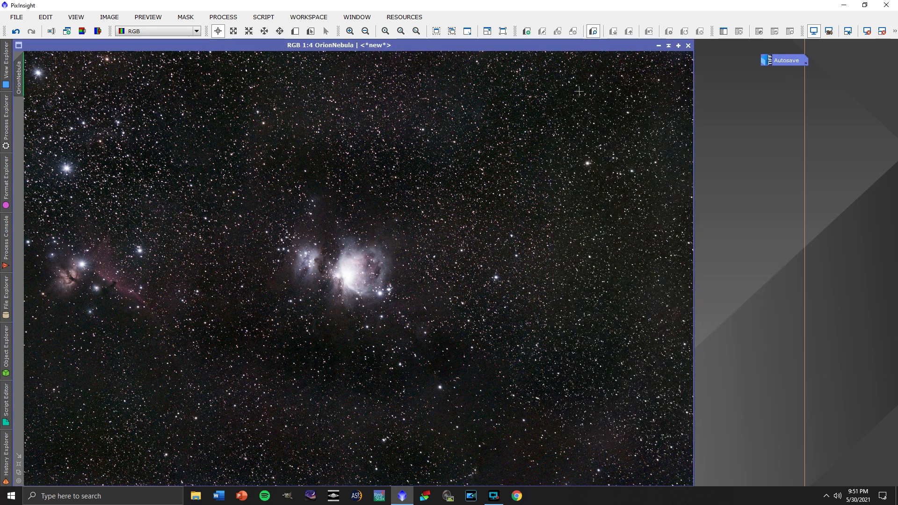
# - Compare the OrionNebula image before and after color calibration by repeatedly undoing and redoing it, leaving the calibration applied
pyautogui.scroll(-1, 417, 150)
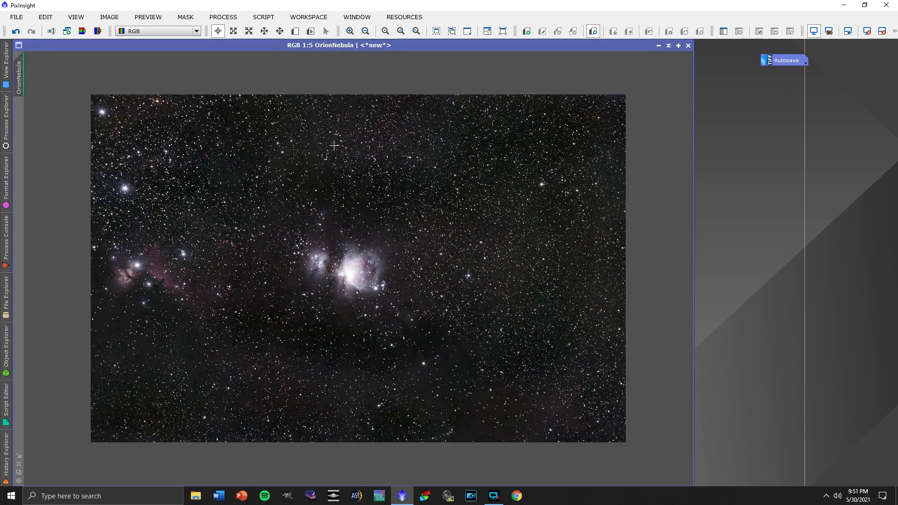
pyautogui.click(16, 32)
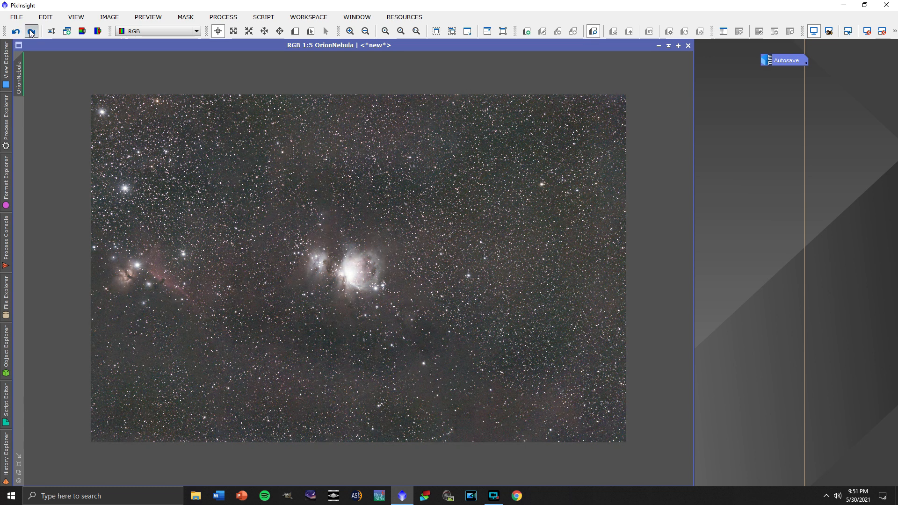
pyautogui.click(30, 32)
pyautogui.click(19, 32)
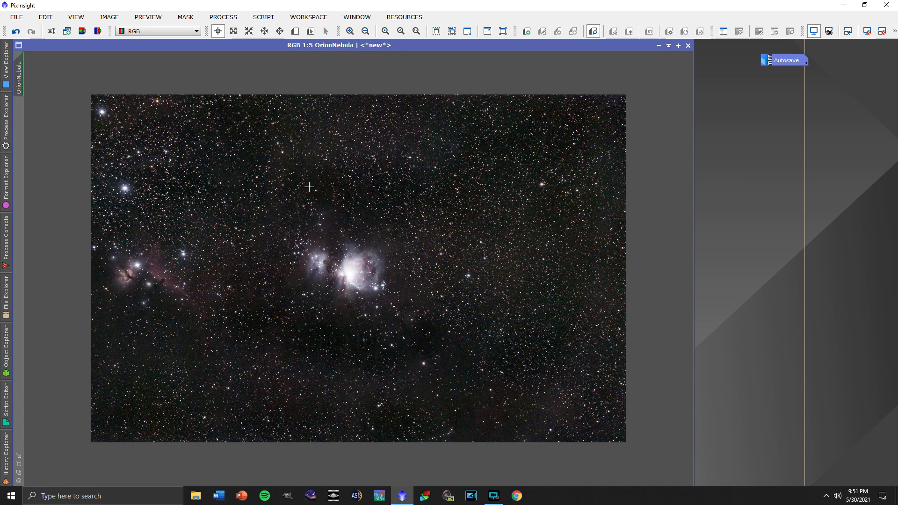
pyautogui.click(31, 31)
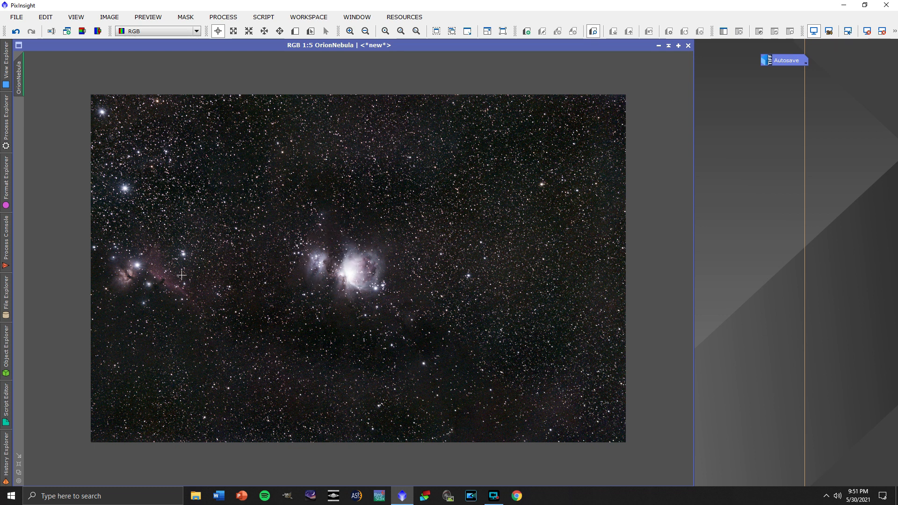
pyautogui.click(16, 31)
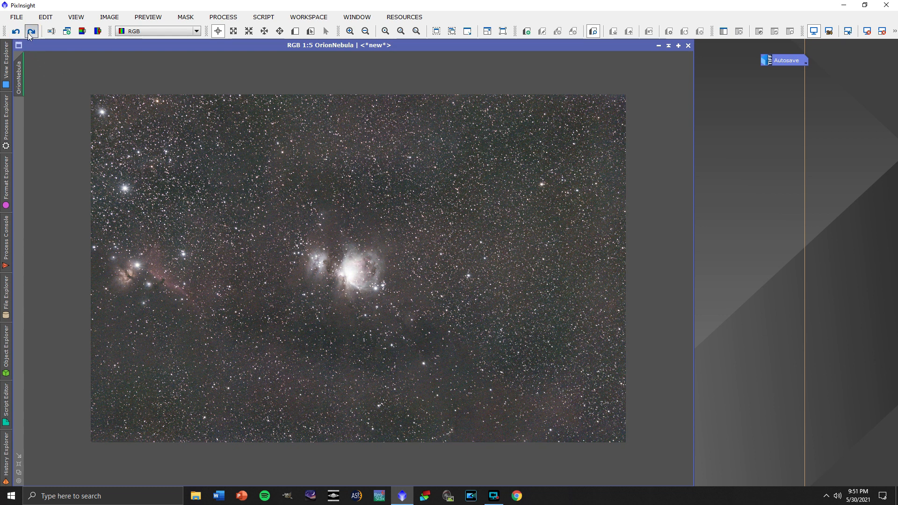
pyautogui.click(29, 31)
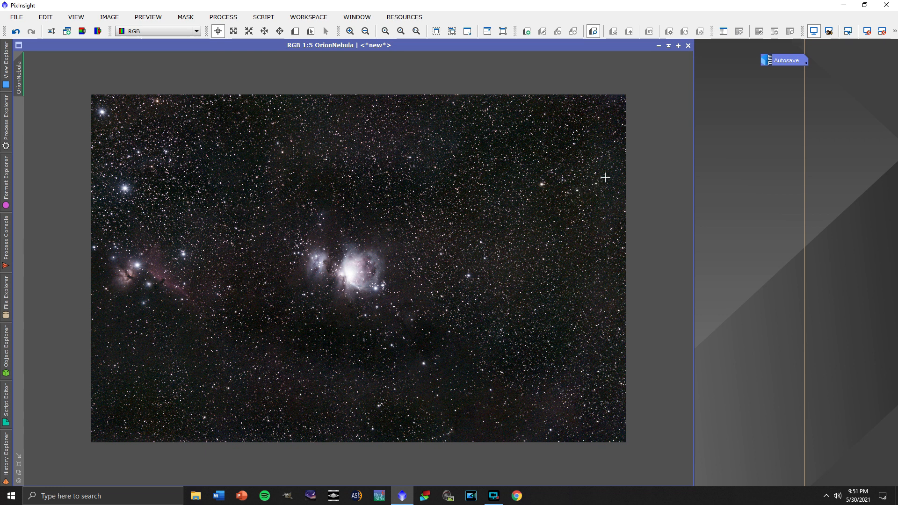
# - Compare OrionNebula with and without an automatic screen stretch, leave the stretch reset, and inspect the linear nebula core up close
pyautogui.click(868, 31)
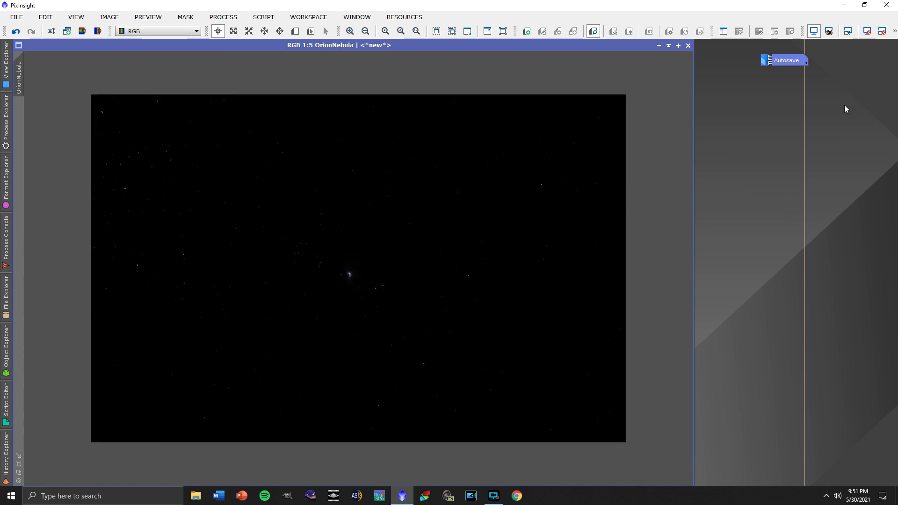
pyautogui.click(894, 31)
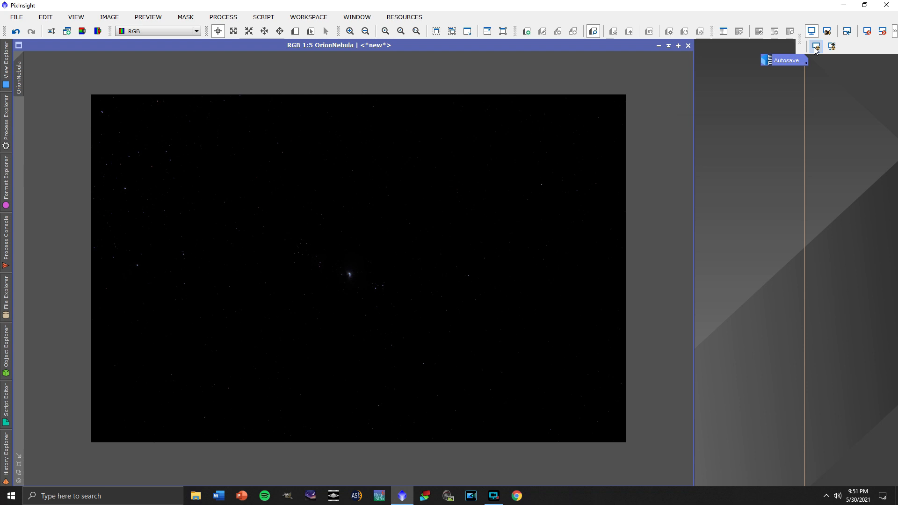
pyautogui.click(816, 47)
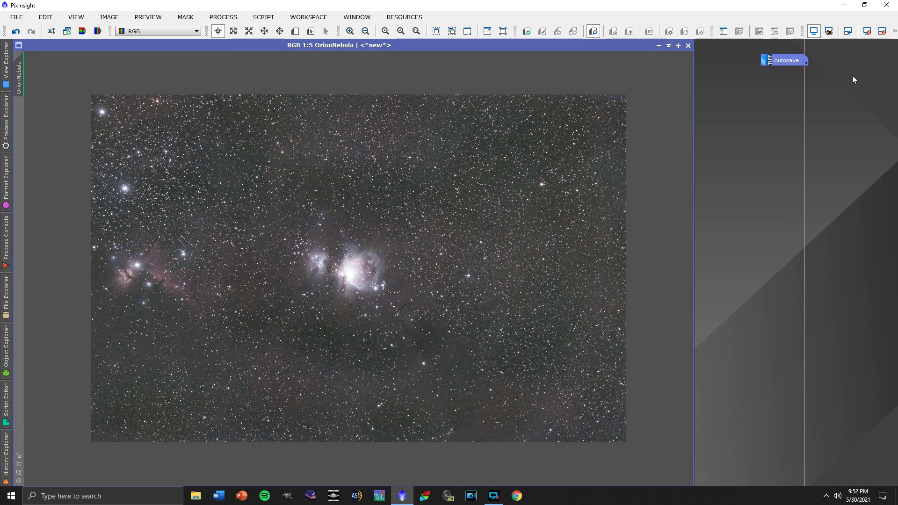
pyautogui.click(868, 32)
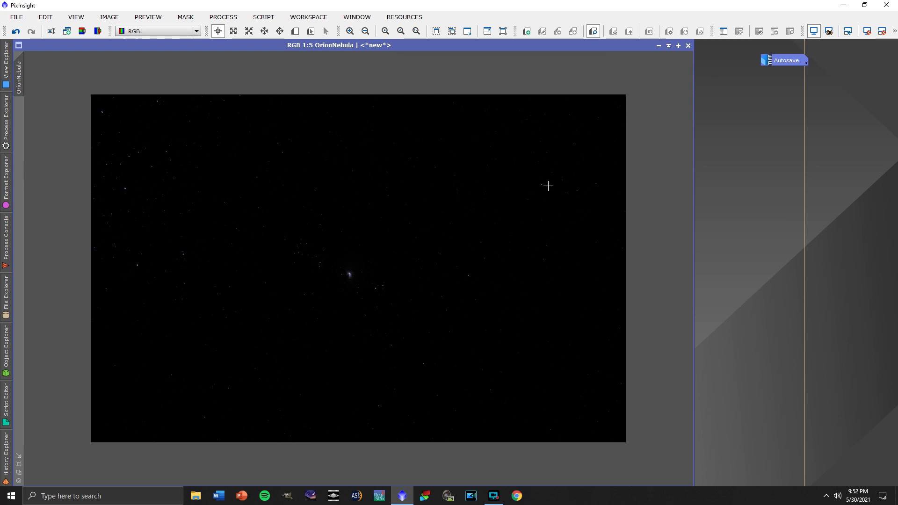
pyautogui.scroll(5, 397, 258)
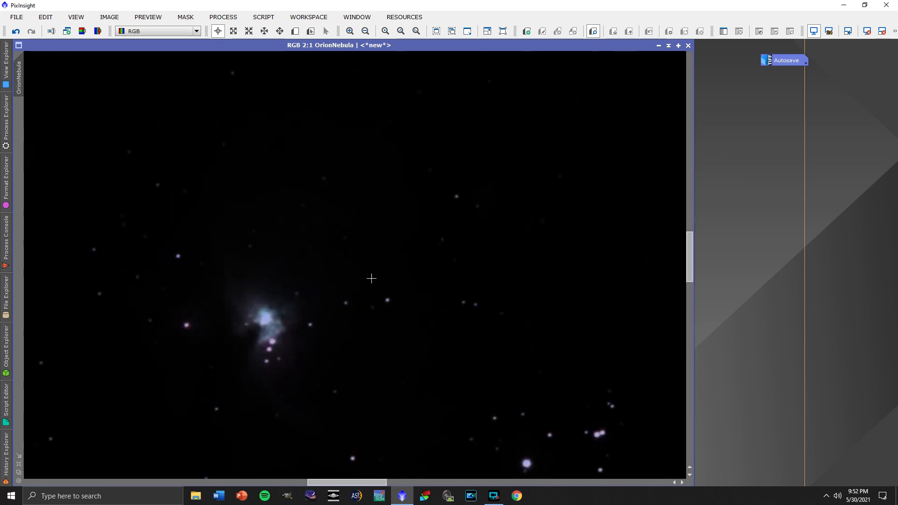
pyautogui.scroll(-4, 365, 277)
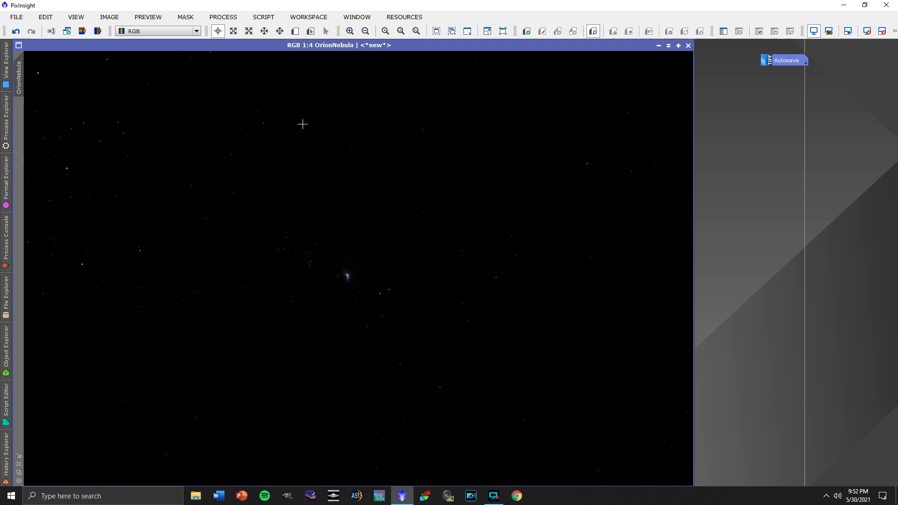
# - Open HistogramTransformation, choose OrionNebula as its view, and turn on the real-time preview
pyautogui.click(227, 18)
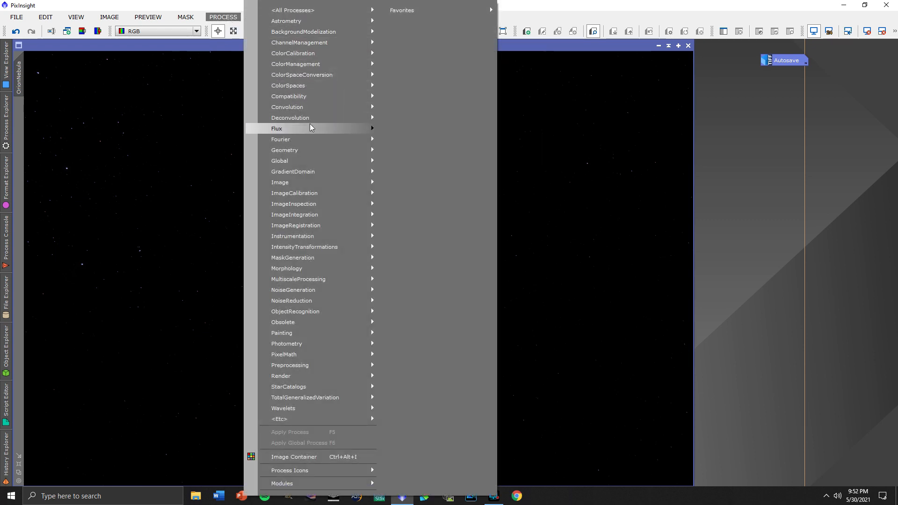
pyautogui.moveTo(317, 246)
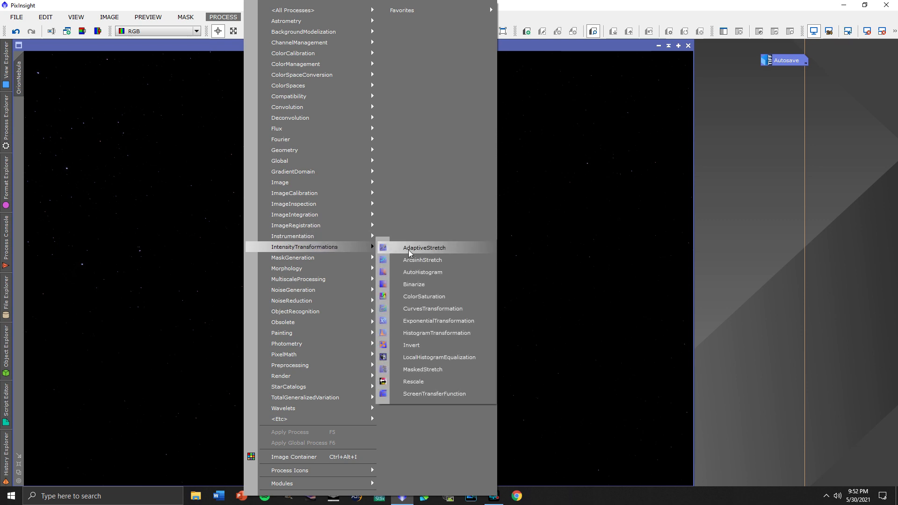
pyautogui.click(443, 336)
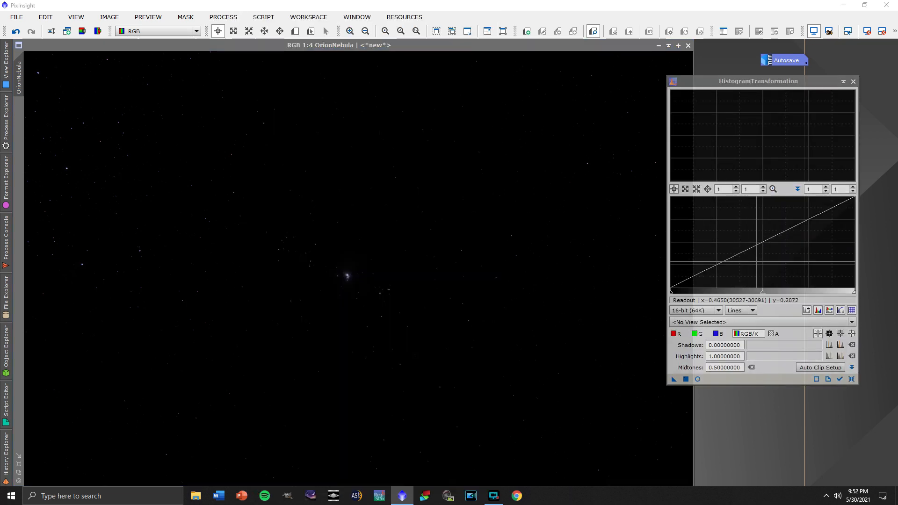
pyautogui.click(852, 323)
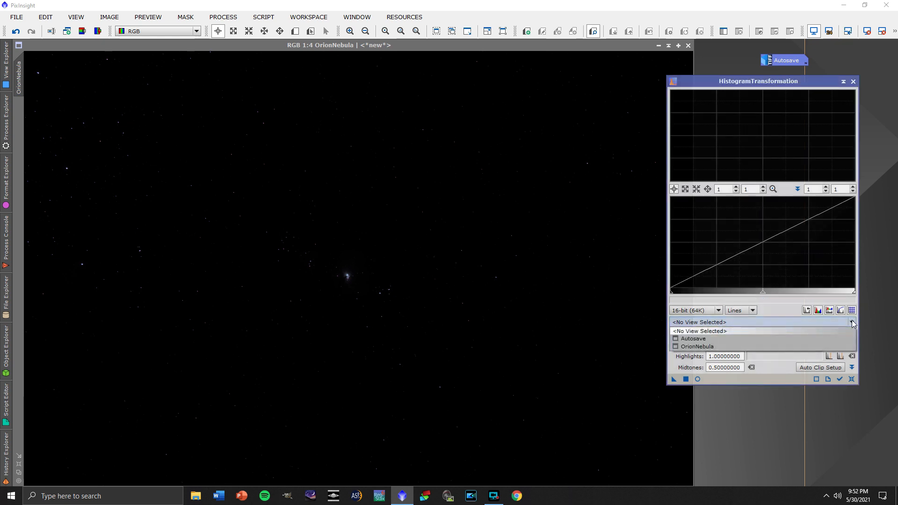
pyautogui.click(705, 345)
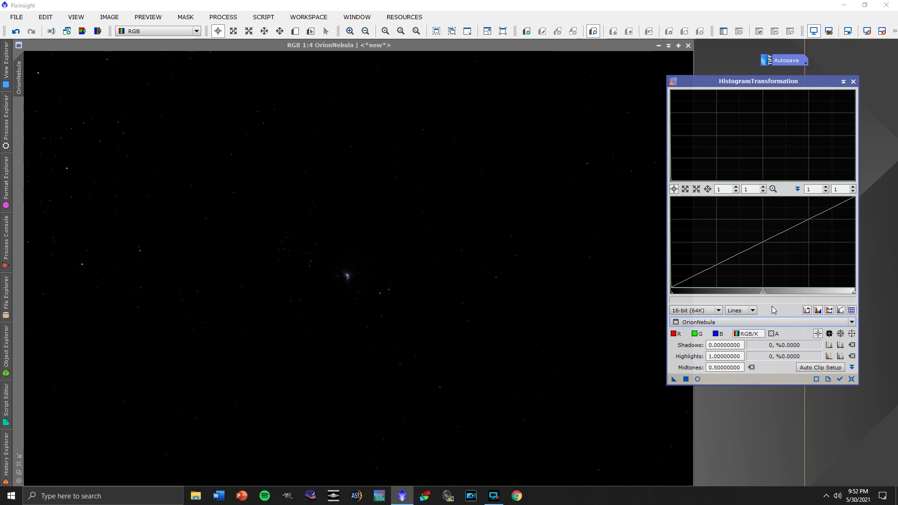
pyautogui.click(698, 379)
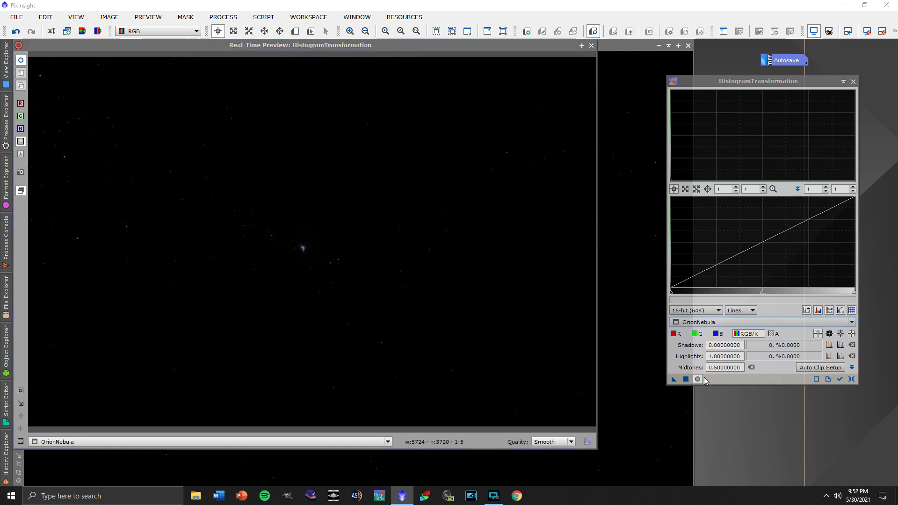
# - Lower the histogram midtones to about 0.0038 to brighten the OrionNebula preview, magnifying the histogram for fine adjustment
pyautogui.click(762, 294)
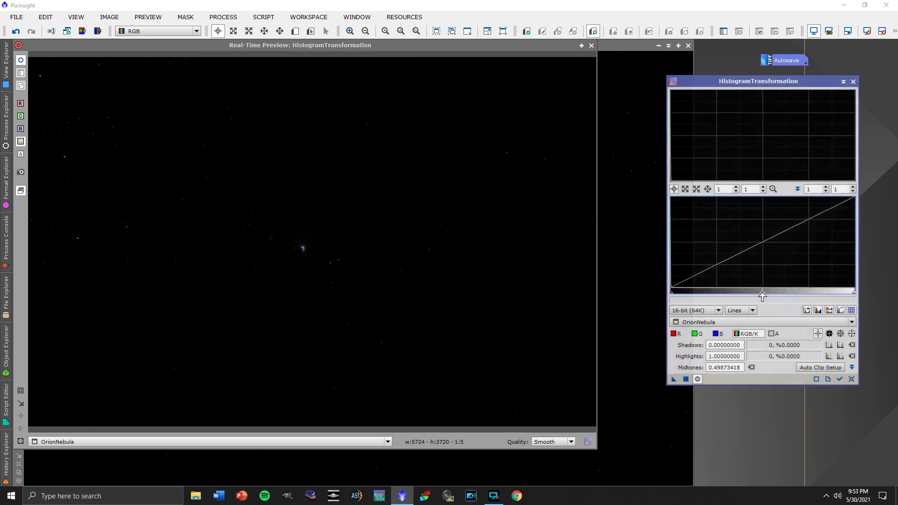
pyautogui.moveTo(762, 296); pyautogui.dragTo(677, 296)
pyautogui.scroll(4, 682, 259)
pyautogui.scroll(8, 753, 288)
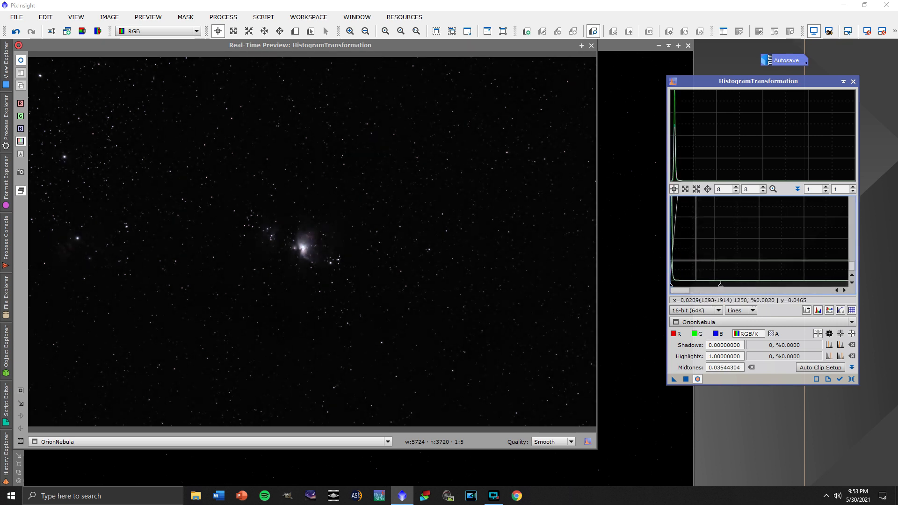
pyautogui.moveTo(752, 289); pyautogui.dragTo(679, 289)
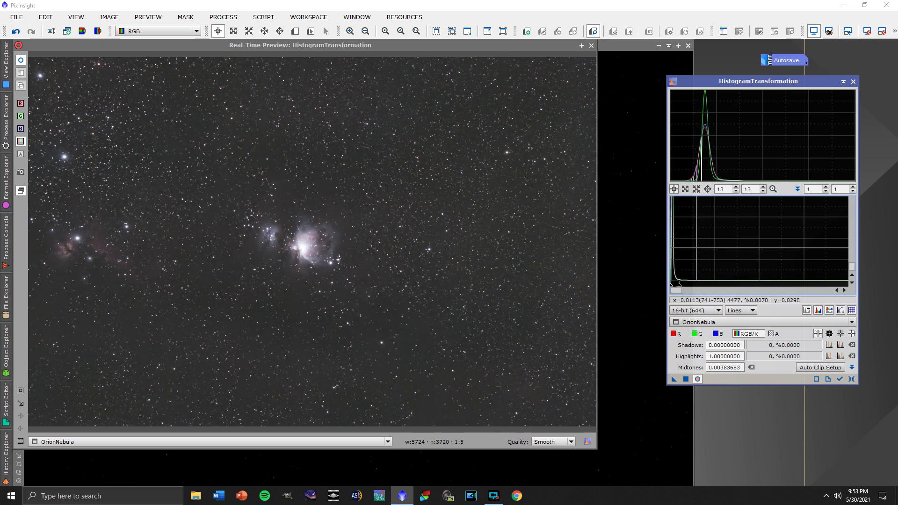
pyautogui.scroll(5, 692, 258)
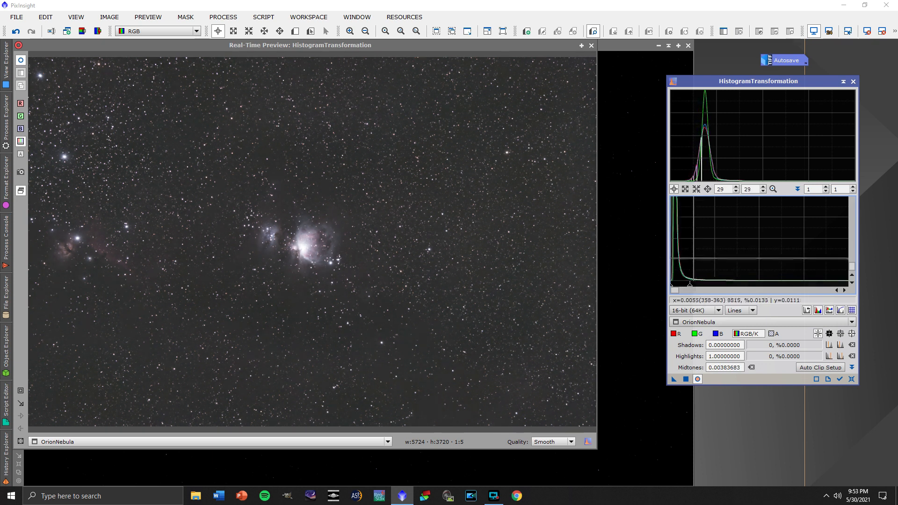
# - Fine-tune the OrionNebula histogram midtones to about 0.0040, trying an extreme stretch near 0.0002 along the way
pyautogui.scroll(2, 693, 259)
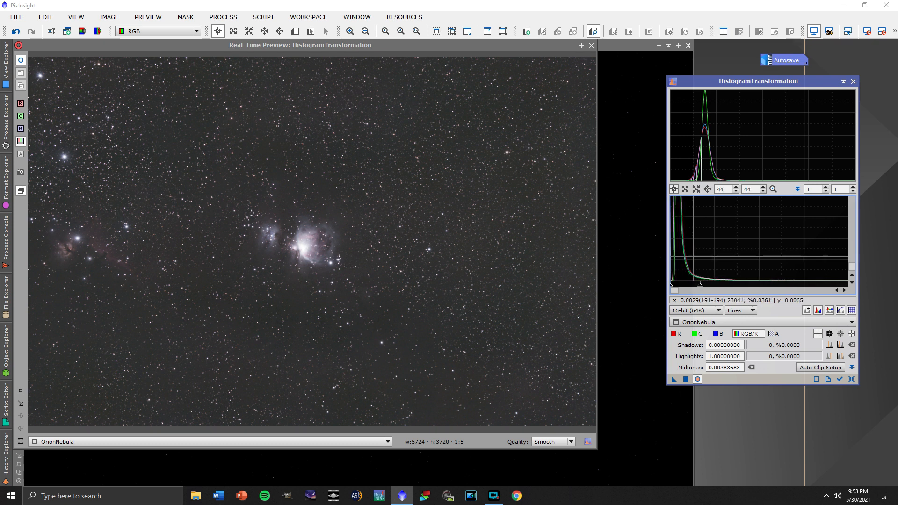
pyautogui.scroll(3, 692, 257)
pyautogui.scroll(4, 692, 257)
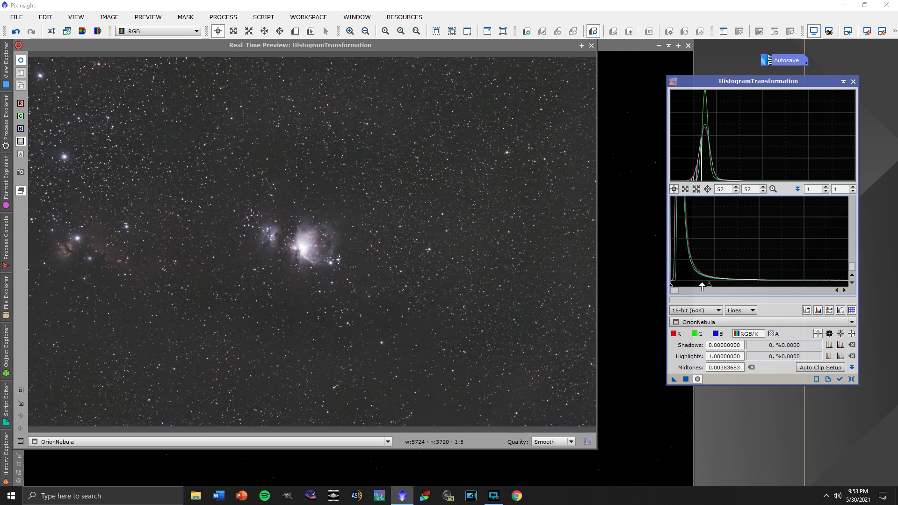
pyautogui.moveTo(709, 285); pyautogui.dragTo(709, 285)
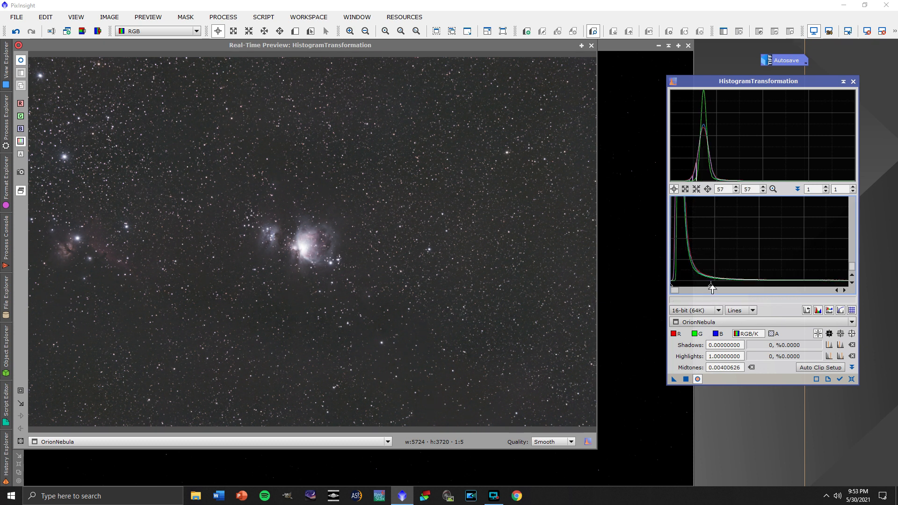
pyautogui.moveTo(711, 289); pyautogui.dragTo(673, 289)
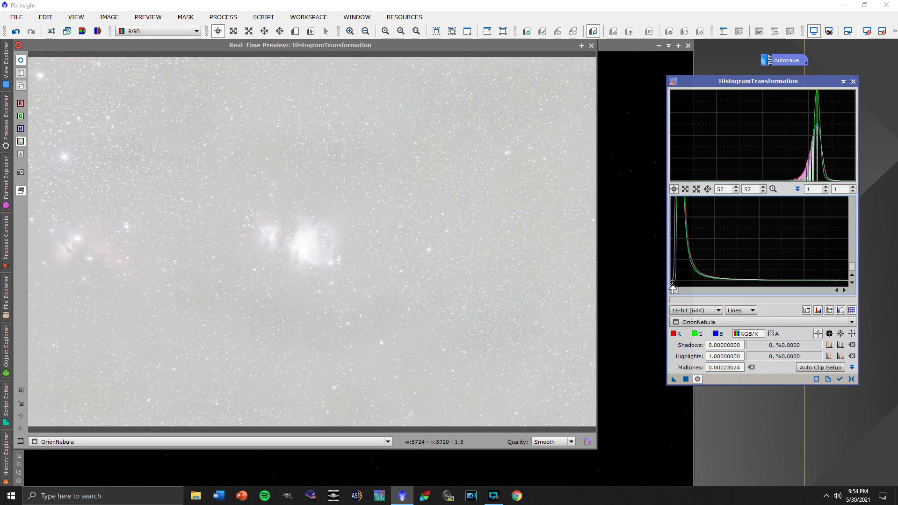
pyautogui.moveTo(672, 288); pyautogui.dragTo(711, 286)
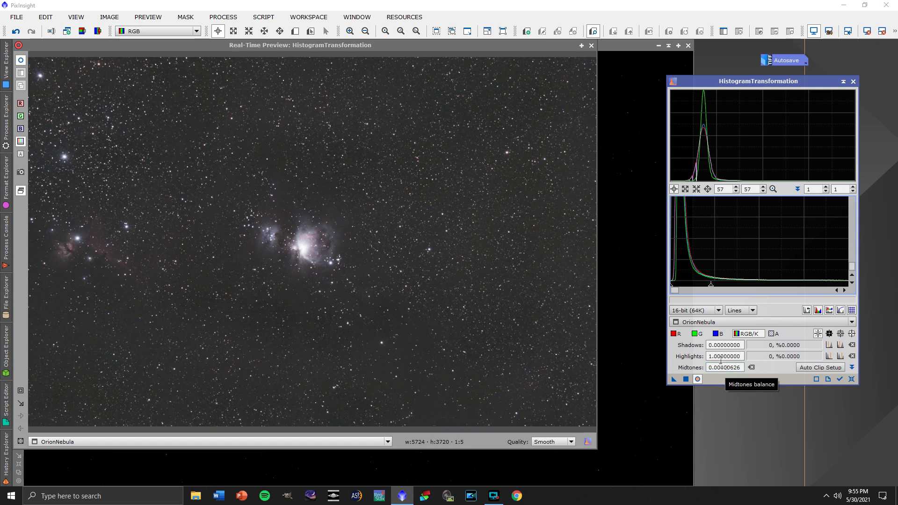
# - Raise the histogram shadows clipping point to about 0.00028 to darken the OrionNebula background
pyautogui.moveTo(671, 289); pyautogui.dragTo(673, 288)
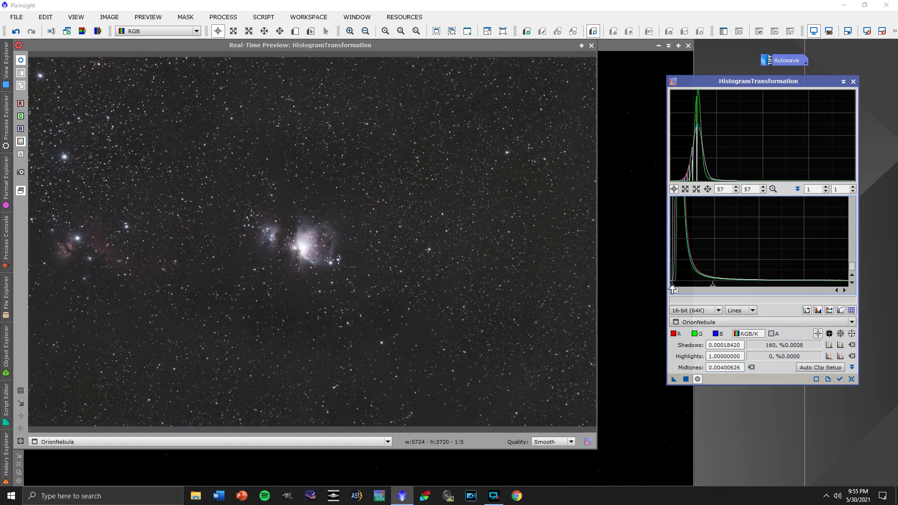
pyautogui.scroll(5, 669, 278)
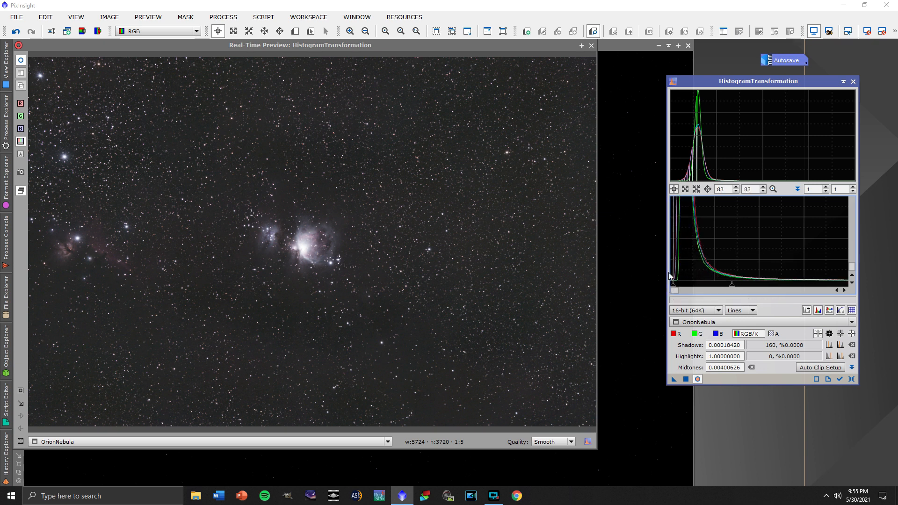
pyautogui.moveTo(672, 288); pyautogui.dragTo(673, 287)
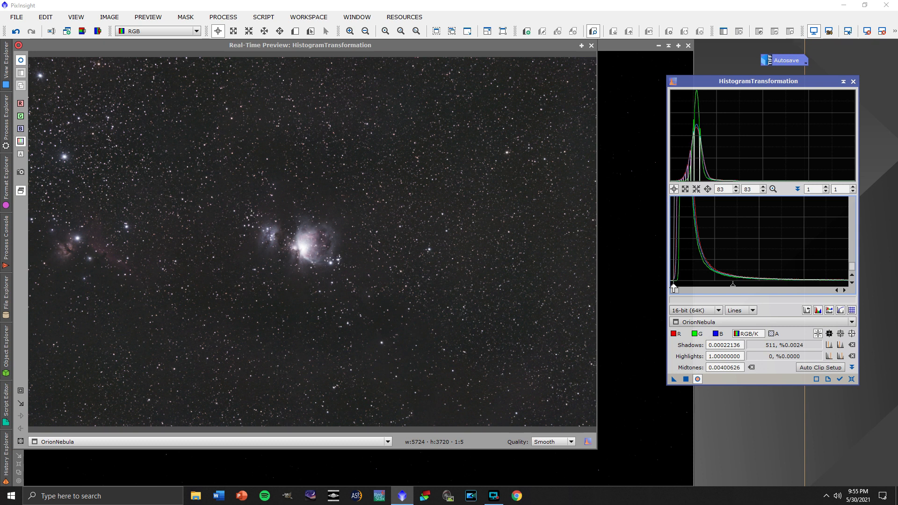
pyautogui.moveTo(673, 288); pyautogui.dragTo(676, 288)
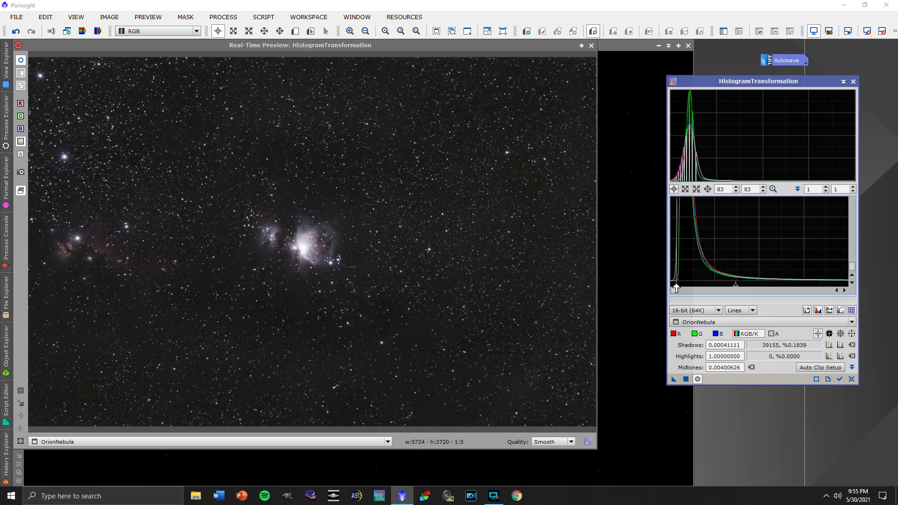
pyautogui.moveTo(676, 288); pyautogui.dragTo(674, 287)
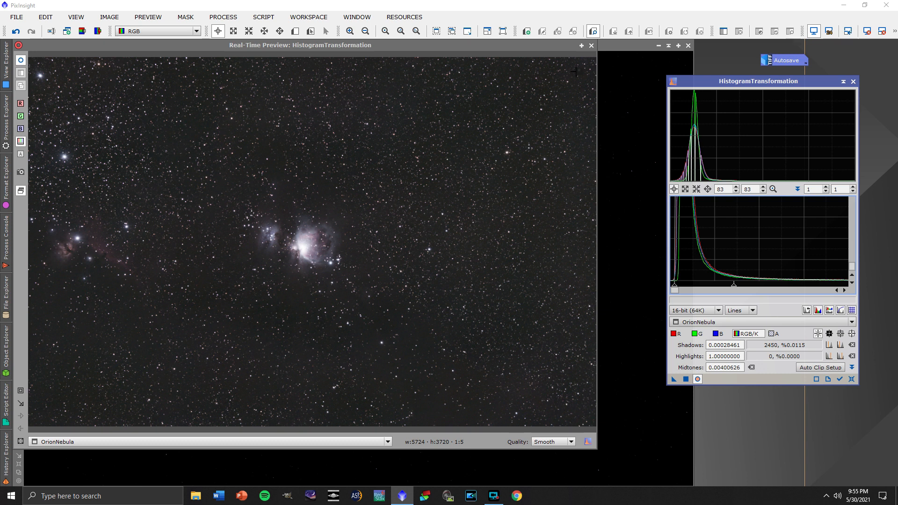
# - Close the real-time preview and apply the histogram stretch to the OrionNebula image
pyautogui.click(592, 46)
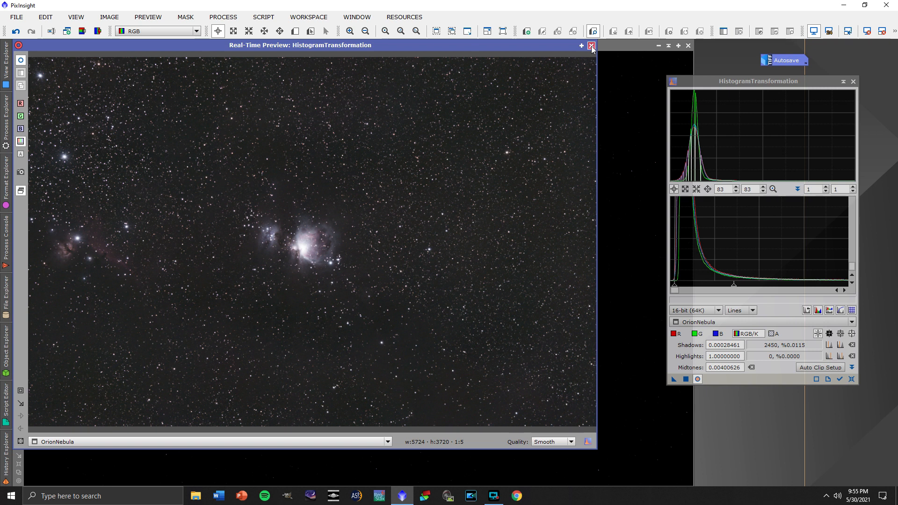
pyautogui.click(592, 46)
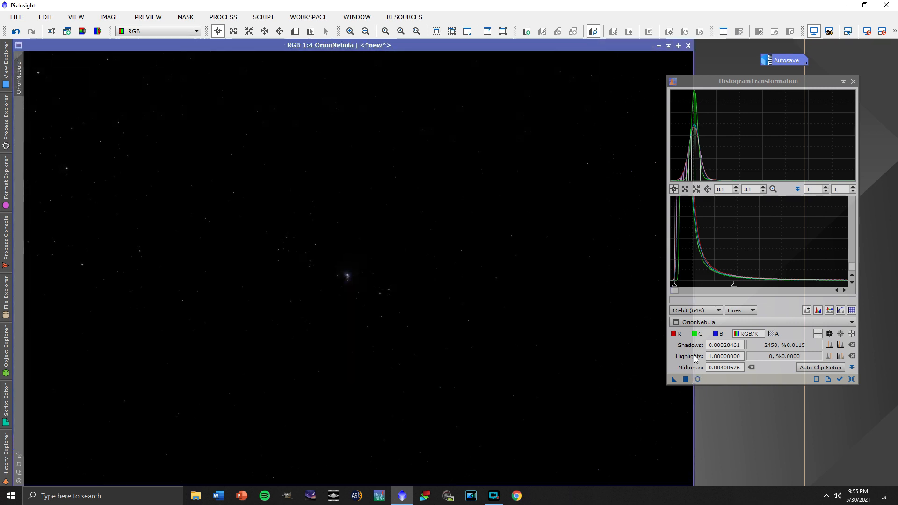
pyautogui.click(685, 379)
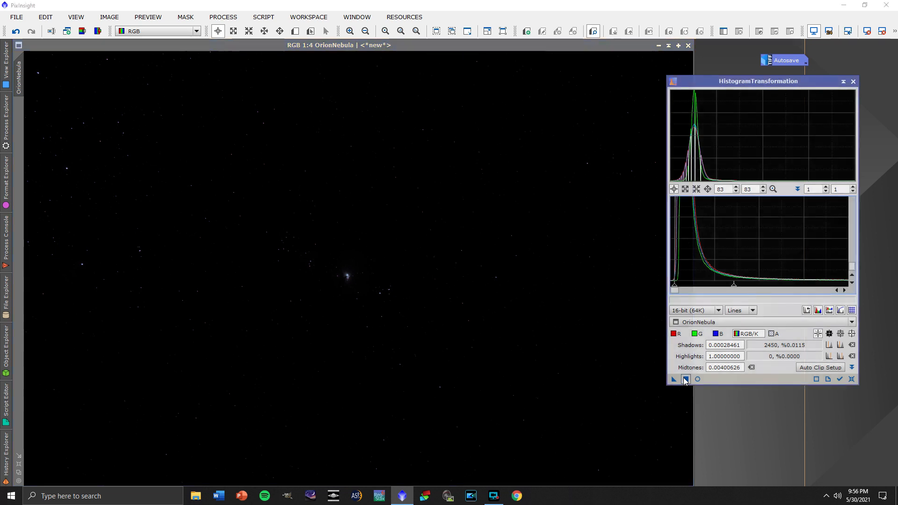
pyautogui.click(685, 379)
# - Check the full-range histogram of the stretched image and close HistogramTransformation
pyautogui.scroll(-5, 753, 221)
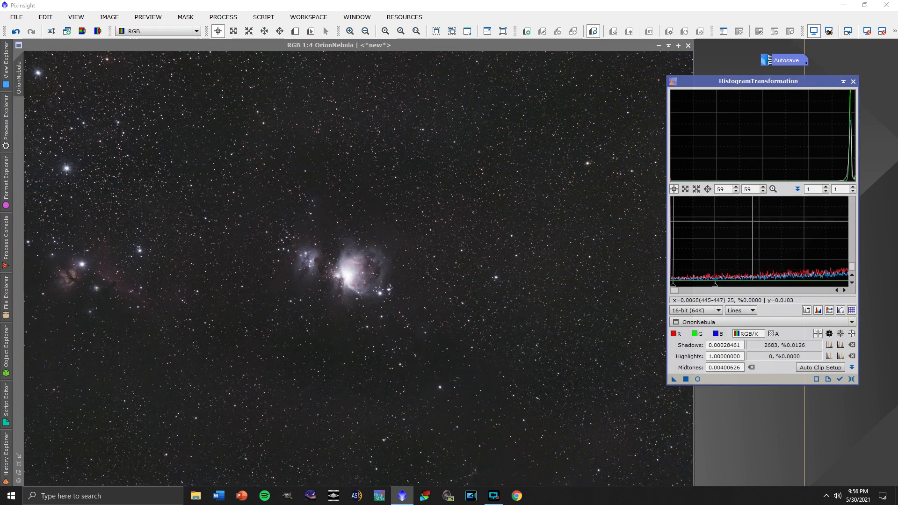
pyautogui.scroll(-8, 755, 218)
pyautogui.scroll(-6, 762, 234)
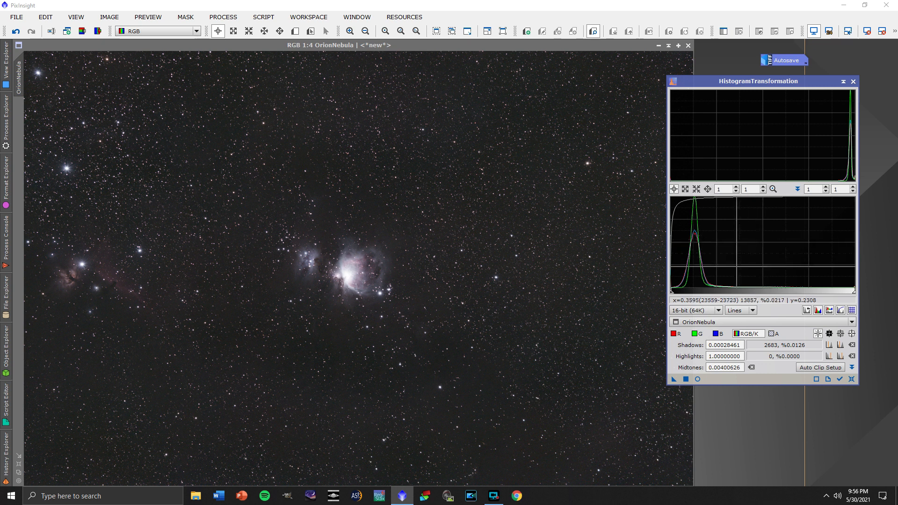
pyautogui.click(854, 82)
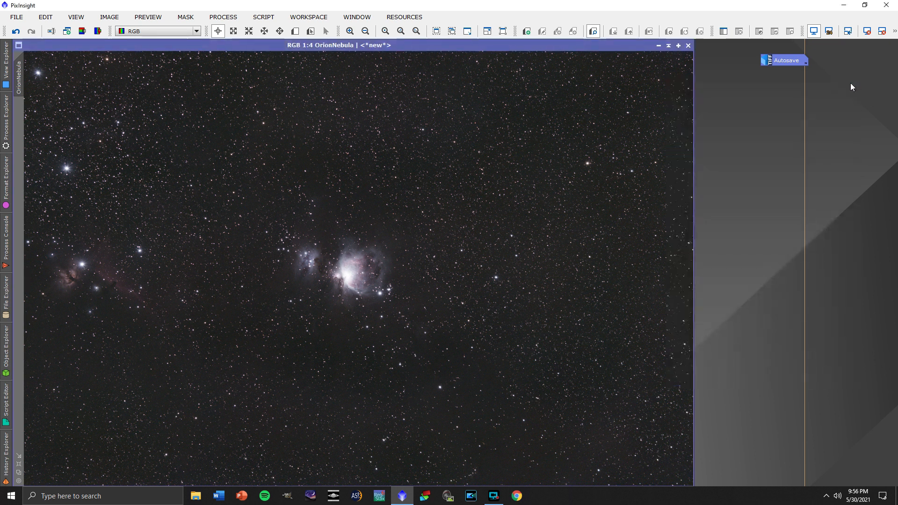
# - Examine the stretched OrionNebula image up close, from the nebula core to the Flame and Horsehead region
pyautogui.scroll(1, 337, 261)
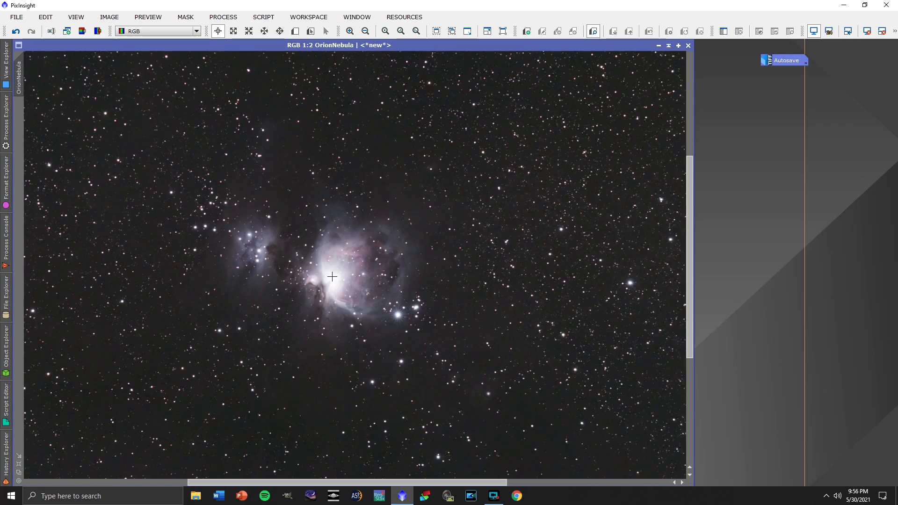
pyautogui.scroll(1, 332, 280)
pyautogui.scroll(-1, 378, 366)
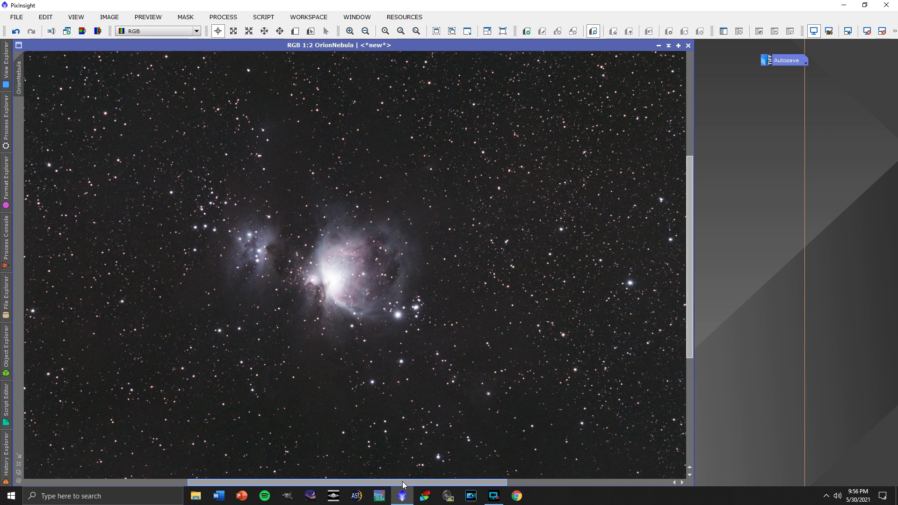
pyautogui.moveTo(402, 482); pyautogui.dragTo(225, 486)
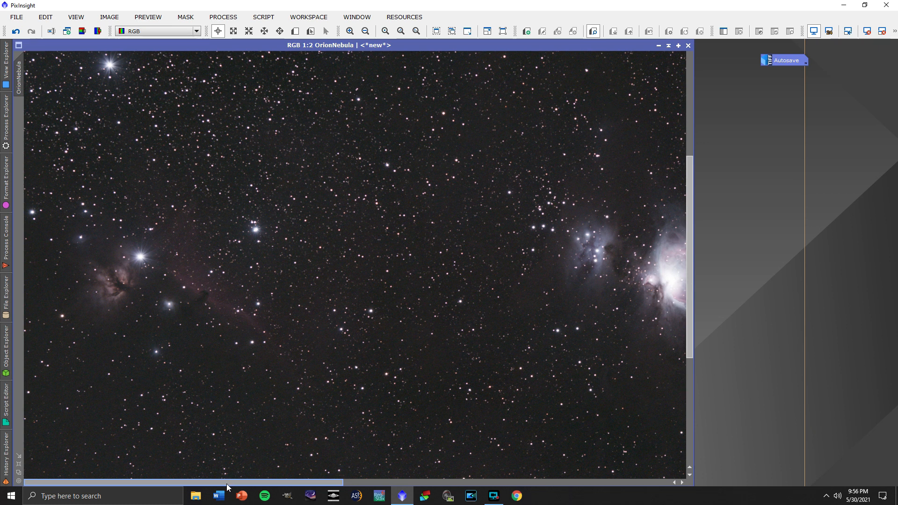
pyautogui.moveTo(229, 484); pyautogui.dragTo(386, 482)
pyautogui.scroll(-2, 442, 324)
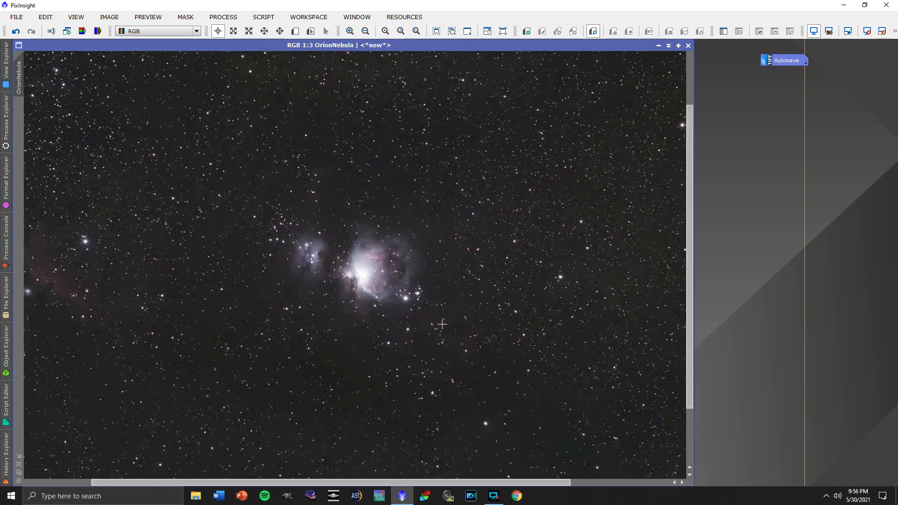
pyautogui.scroll(1, 442, 324)
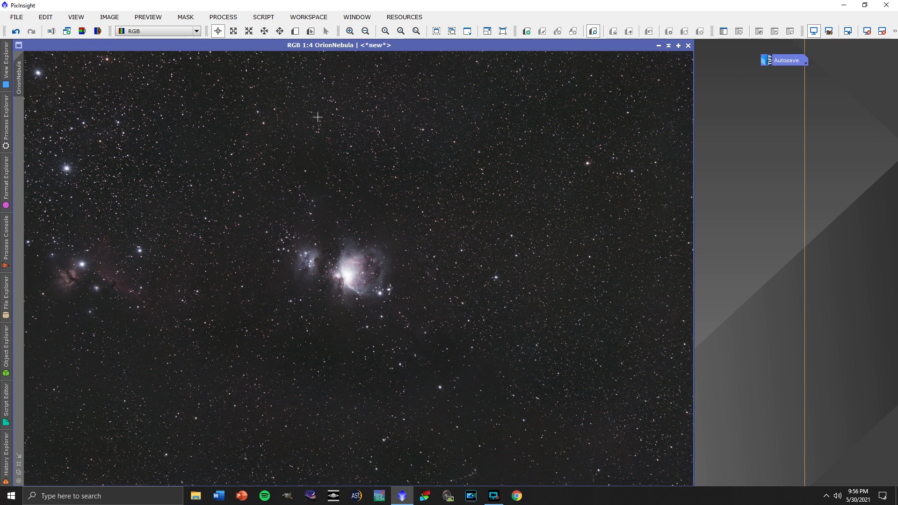
# - Open the ACDNR noise reduction process and place its window beside the image
pyautogui.click(223, 17)
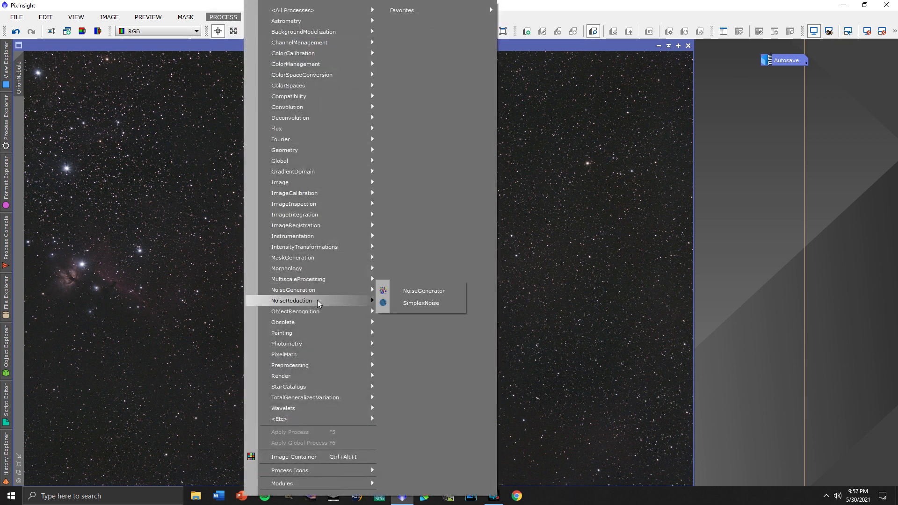
pyautogui.moveTo(321, 301)
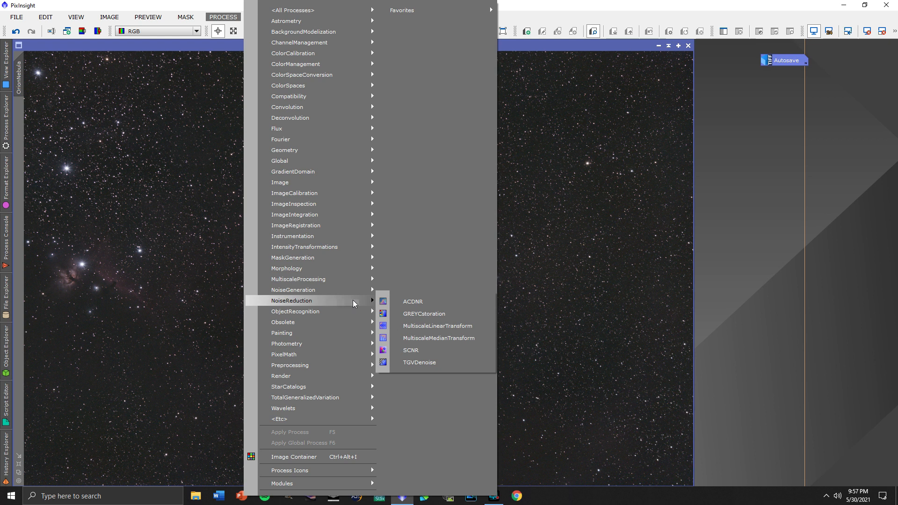
pyautogui.click(433, 303)
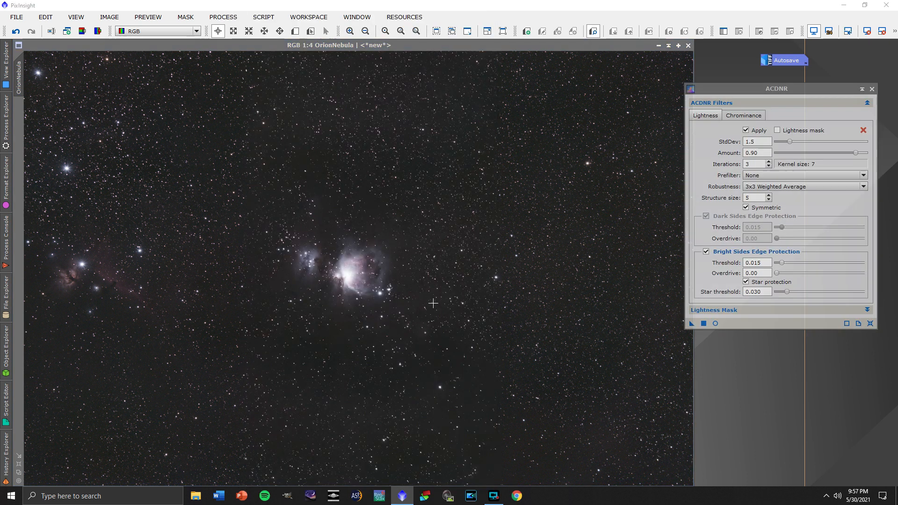
pyautogui.moveTo(757, 93); pyautogui.dragTo(751, 87)
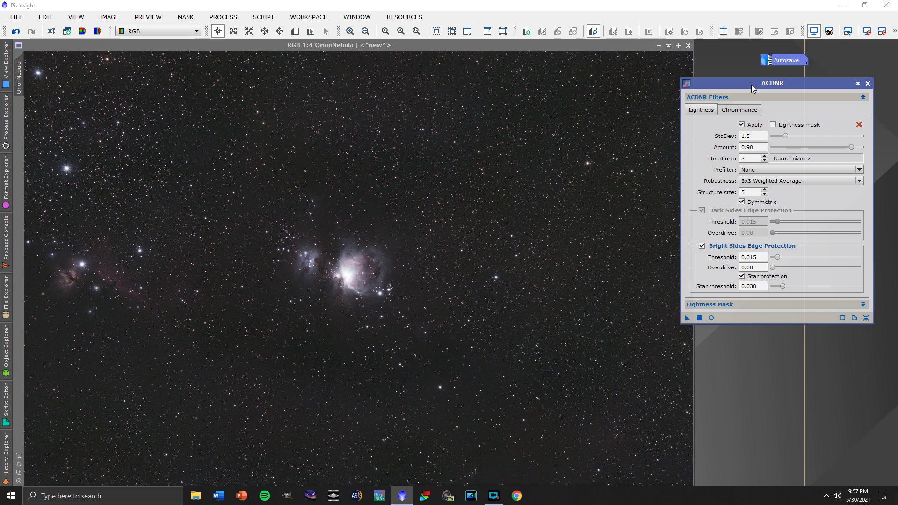
# - Turn on the ACDNR lightness mask preview, set its midtones to 0.25 while viewing it in real time, and close the real-time view
pyautogui.click(747, 303)
pyautogui.click(741, 316)
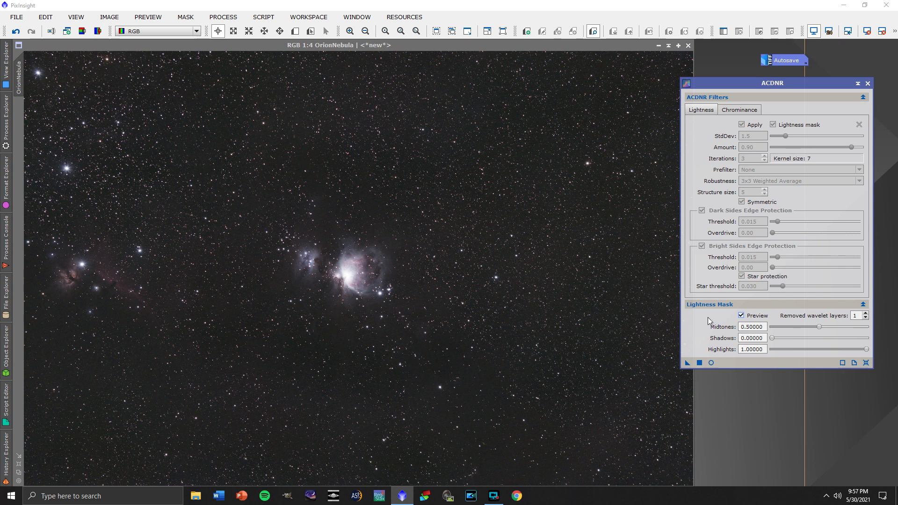
pyautogui.click(710, 364)
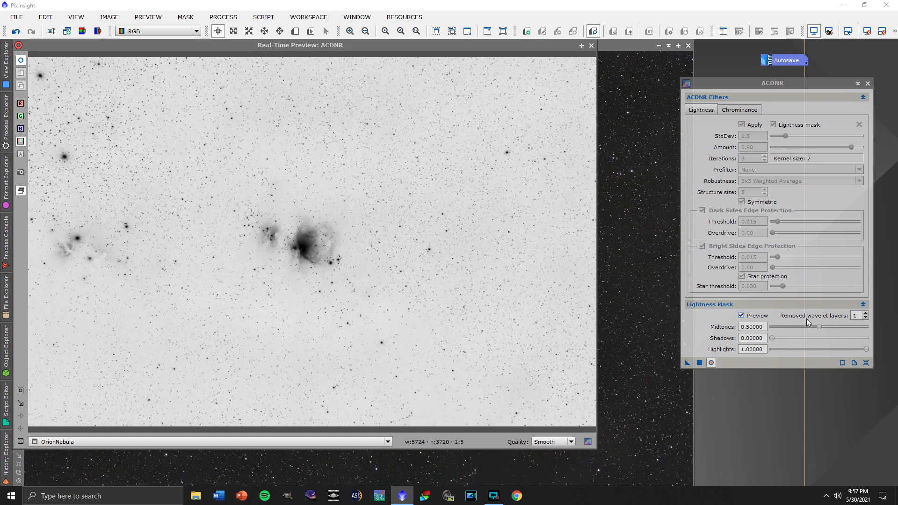
pyautogui.moveTo(819, 326); pyautogui.dragTo(795, 330)
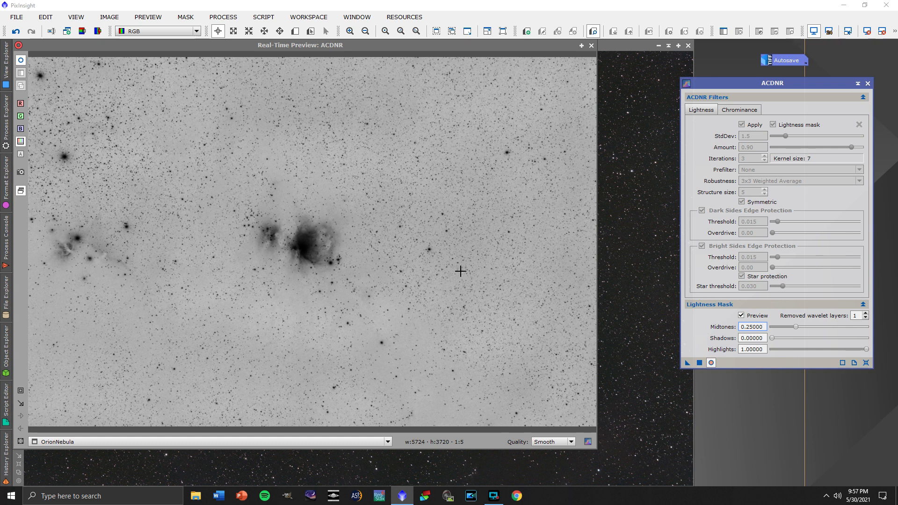
pyautogui.click(591, 47)
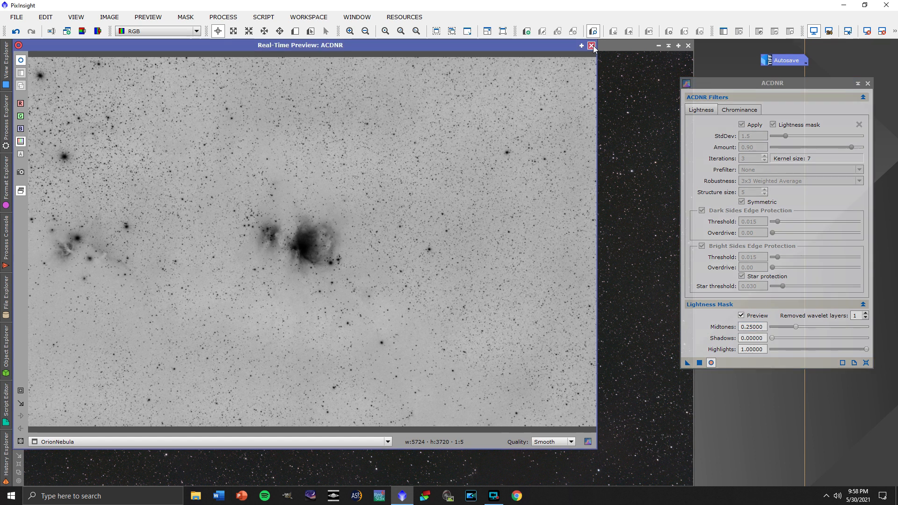
pyautogui.click(592, 46)
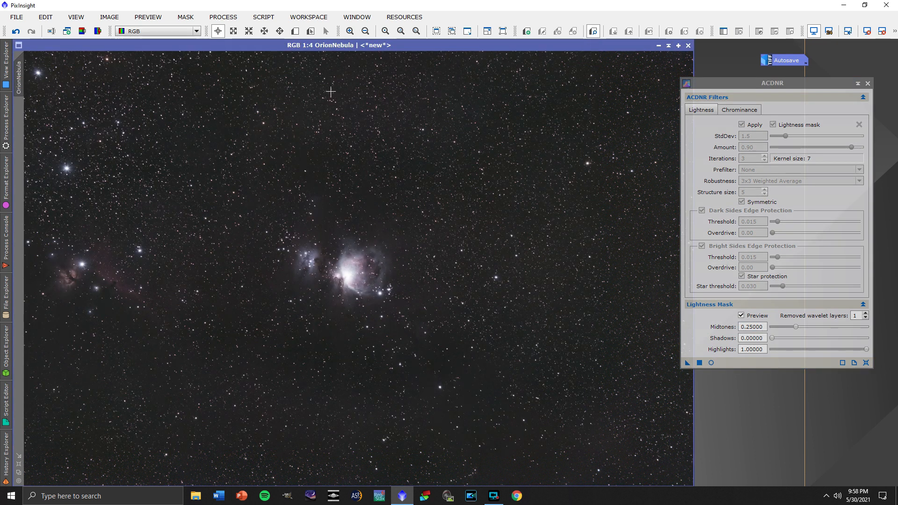
# - Create a preview region around the Orion Nebula and its neighbouring nebula, and open it for inspection
pyautogui.click(298, 33)
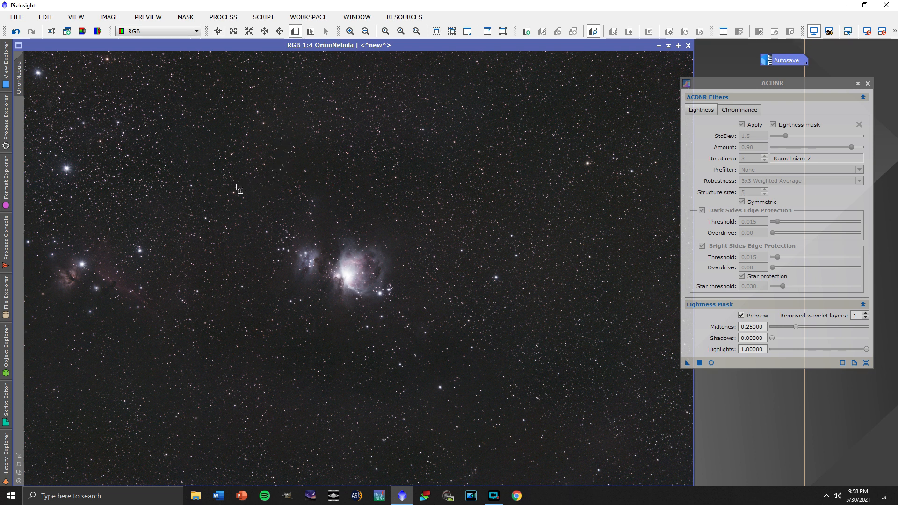
pyautogui.moveTo(231, 192); pyautogui.dragTo(464, 347)
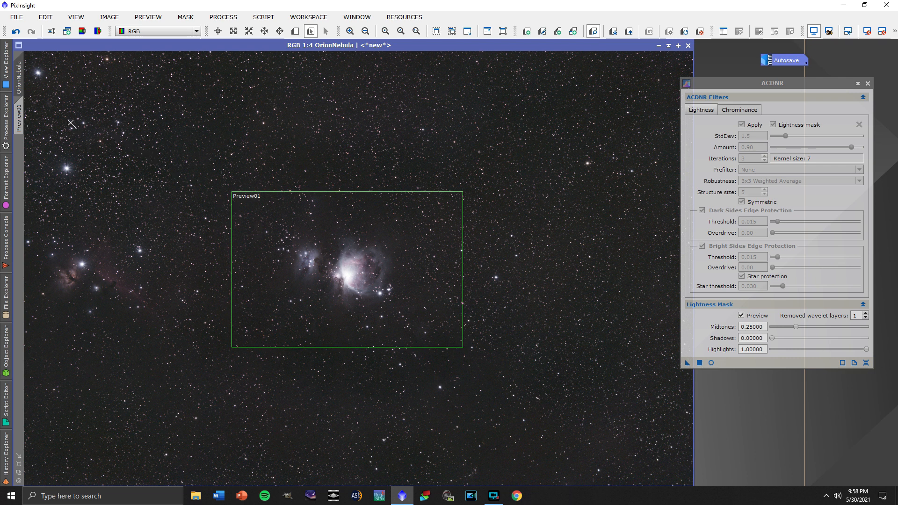
pyautogui.click(20, 115)
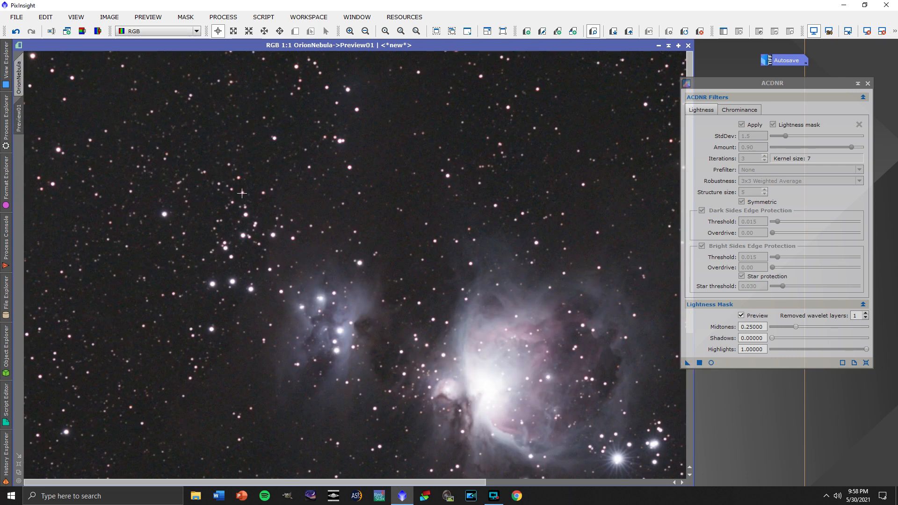
pyautogui.scroll(2, 253, 197)
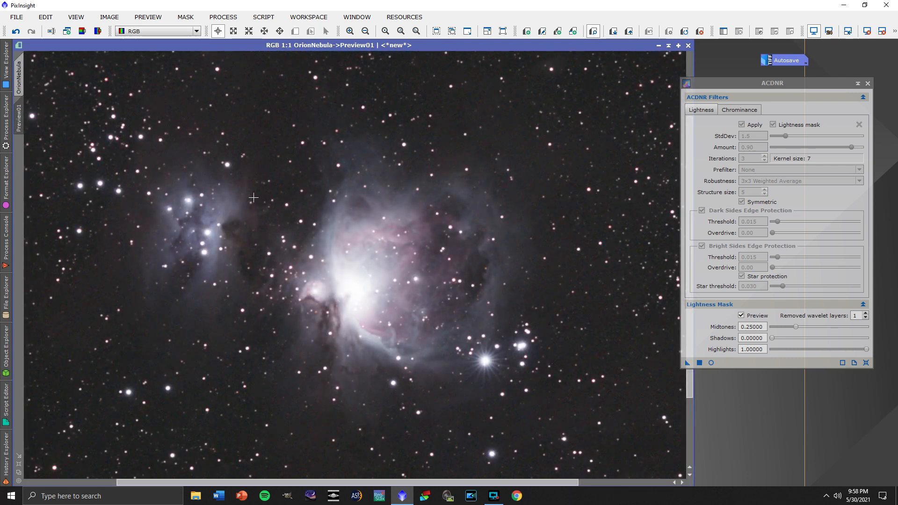
pyautogui.scroll(-1, 253, 197)
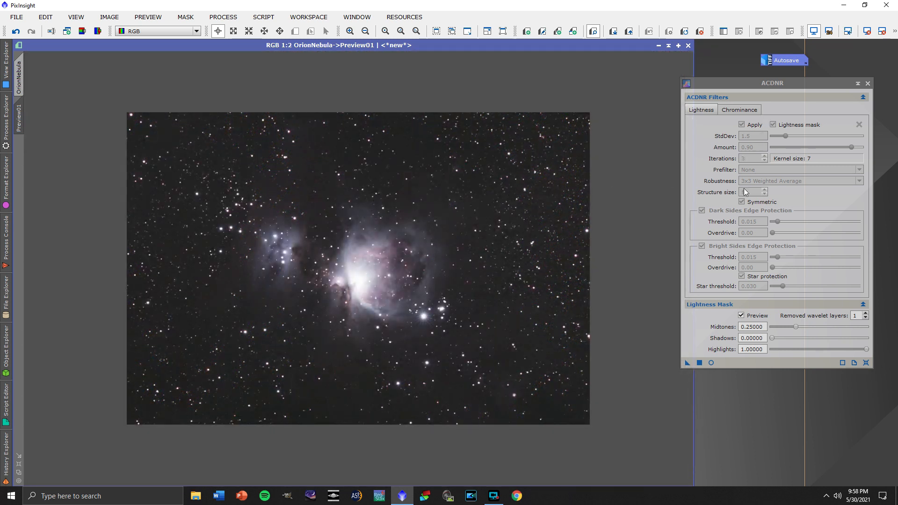
# - Turn off the ACDNR lightness mask preview and open a real-time preview of the noise reduction on Preview01
pyautogui.click(742, 316)
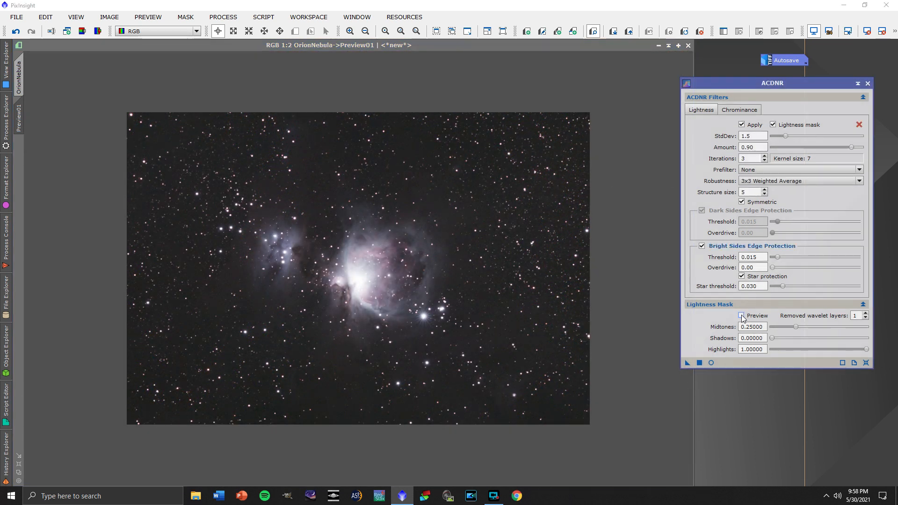
pyautogui.click(711, 362)
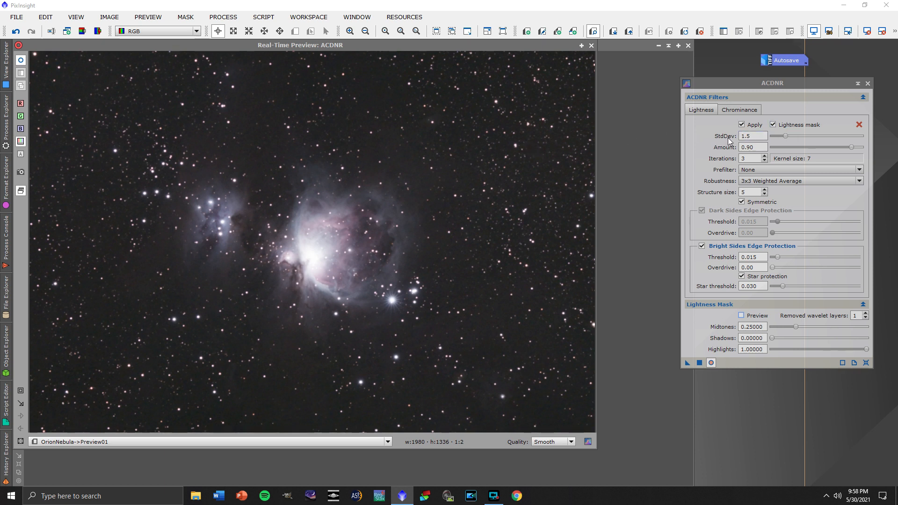
pyautogui.moveTo(728, 142)
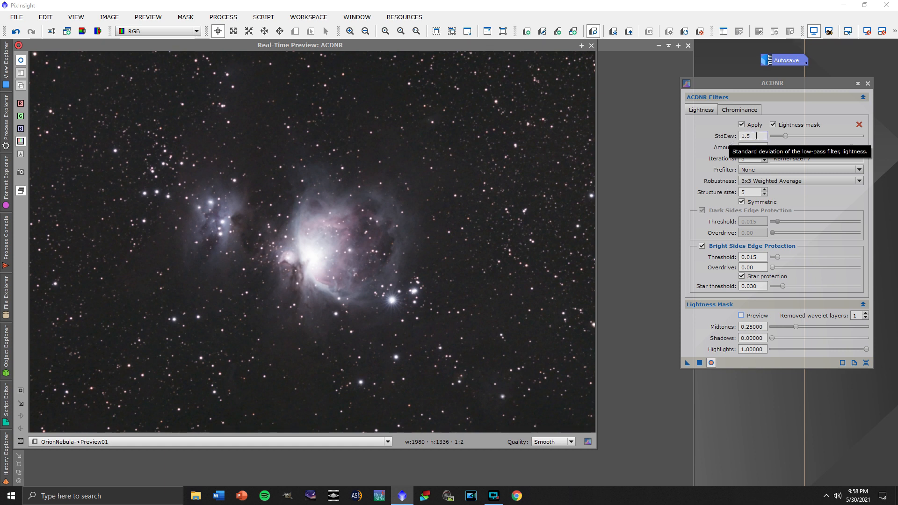
# - Try lightness StdDev values of 0.1, 10 and 2.0 in the real-time preview and compare with the unprocessed view
pyautogui.click(786, 136)
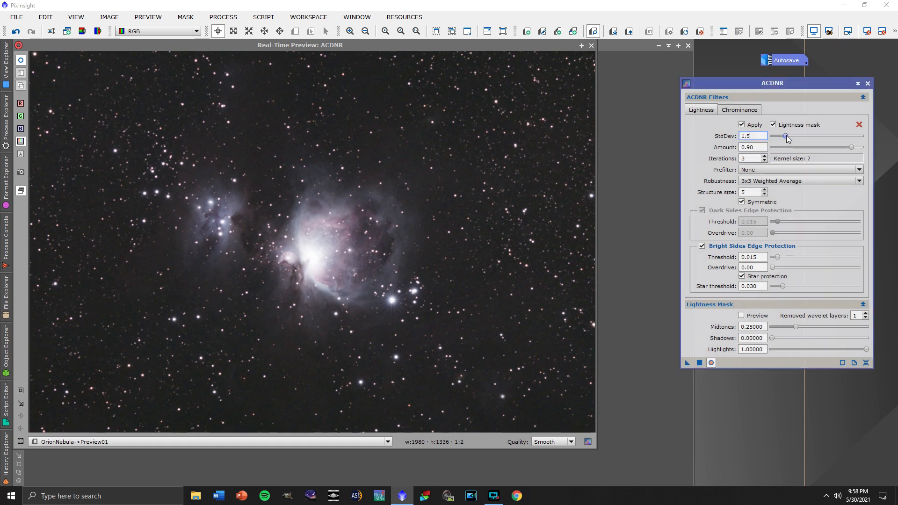
pyautogui.moveTo(785, 136); pyautogui.dragTo(774, 136)
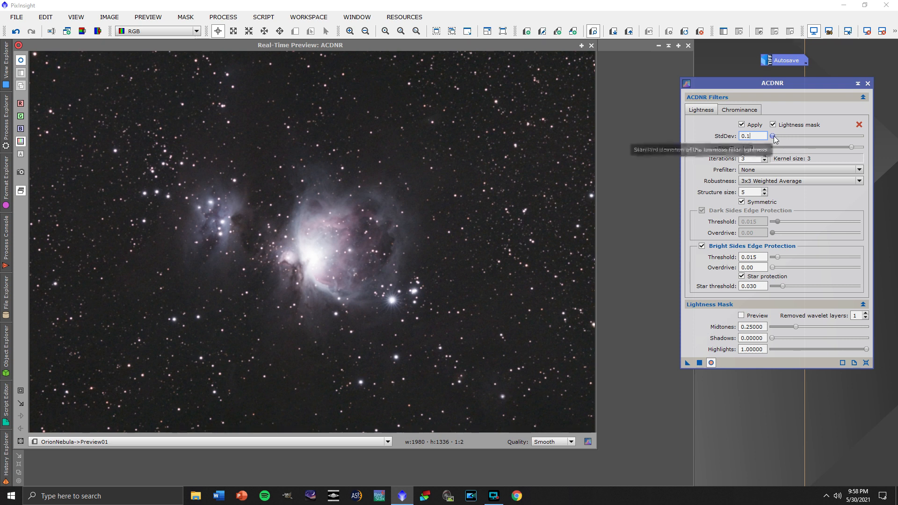
pyautogui.moveTo(774, 137); pyautogui.dragTo(871, 140)
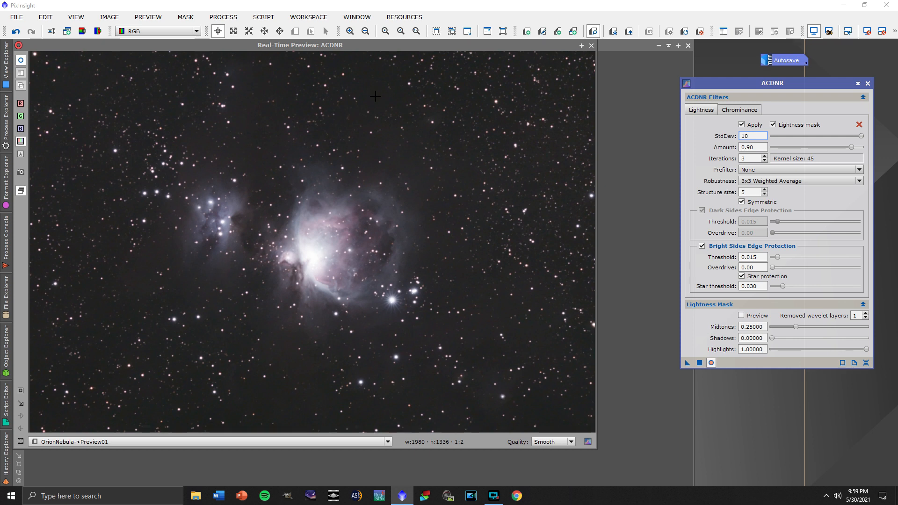
pyautogui.click(859, 136)
pyautogui.moveTo(862, 135); pyautogui.dragTo(791, 135)
pyautogui.click(22, 60)
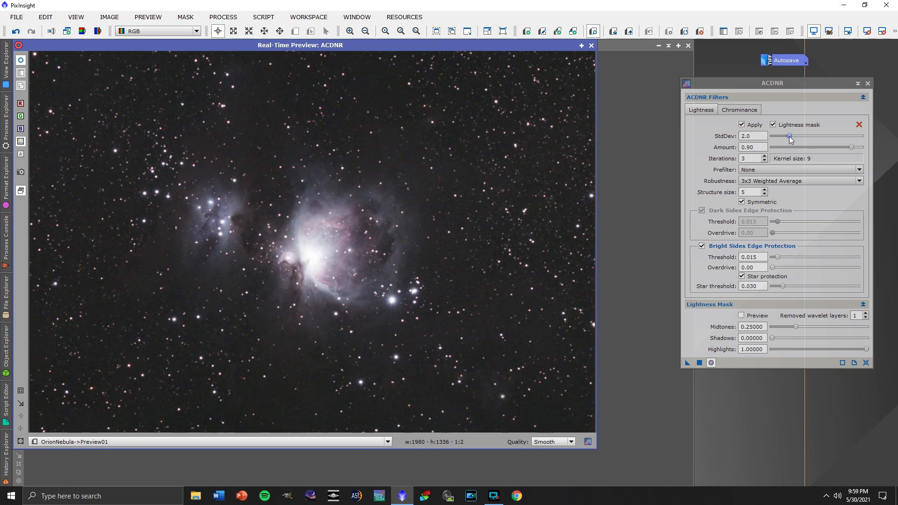
# - Set the ACDNR lightness StdDev to 3.5, compare the preview with and without the effect, and close the real-time view
pyautogui.moveTo(790, 137); pyautogui.dragTo(802, 136)
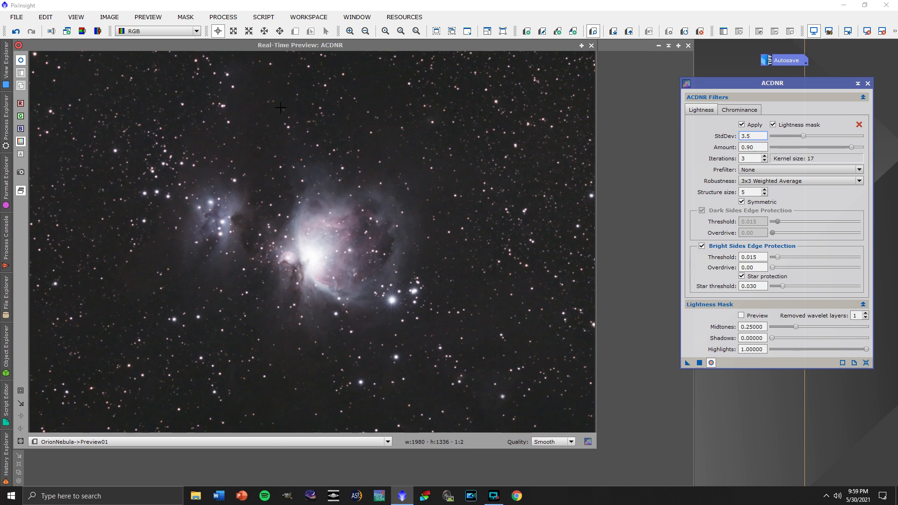
pyautogui.click(21, 62)
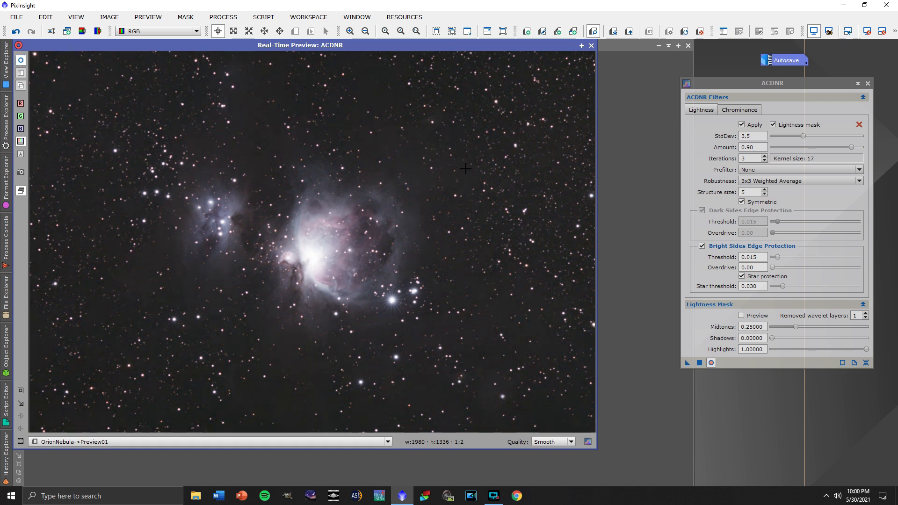
pyautogui.click(21, 60)
pyautogui.click(591, 46)
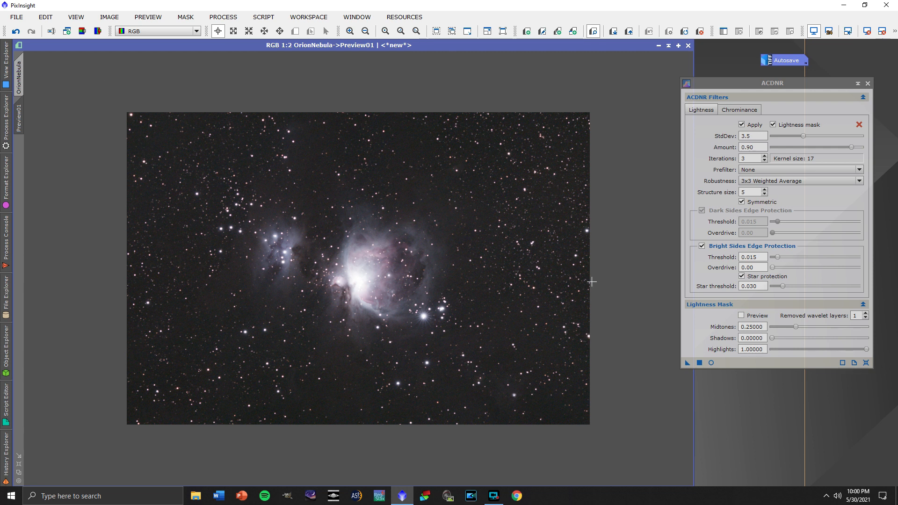
# - Apply ACDNR to the Preview01 region as a test, check it against the full image, and delete the preview
pyautogui.click(700, 362)
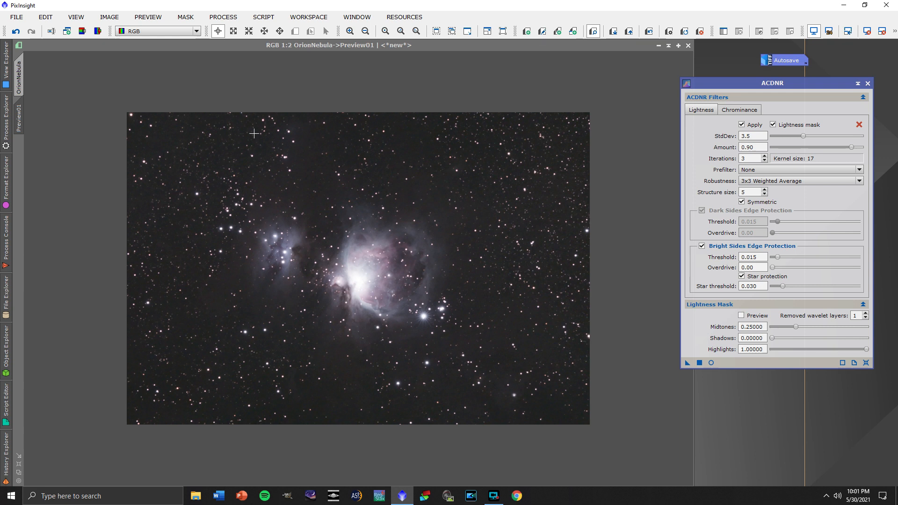
pyautogui.click(20, 71)
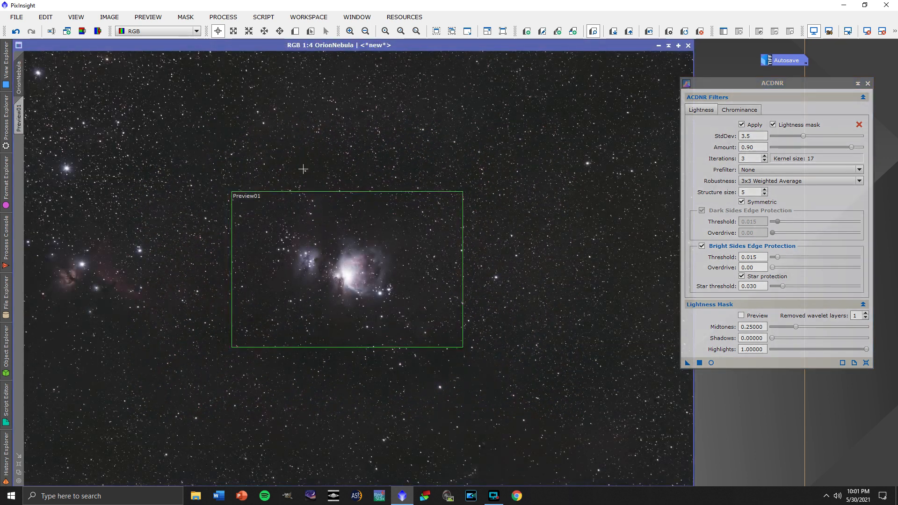
pyautogui.scroll(-1, 331, 177)
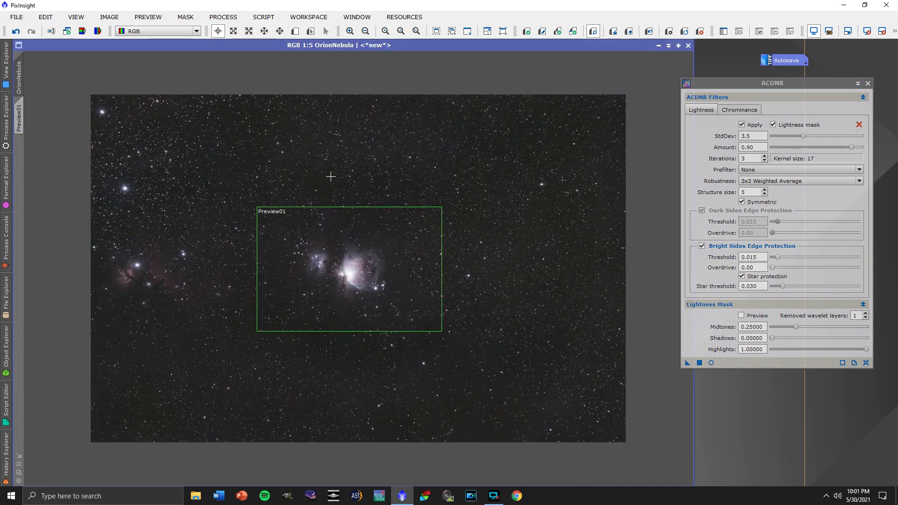
pyautogui.click(21, 115)
pyautogui.rightClick(21, 115)
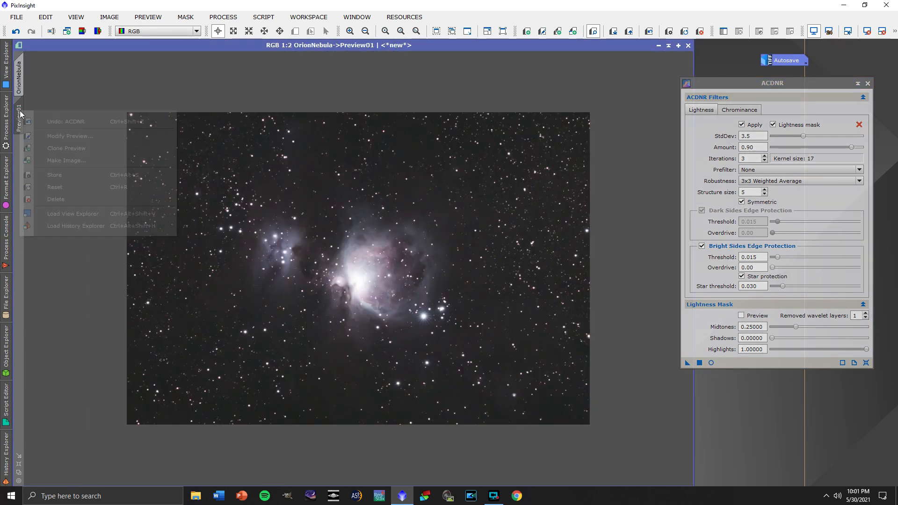
pyautogui.click(56, 199)
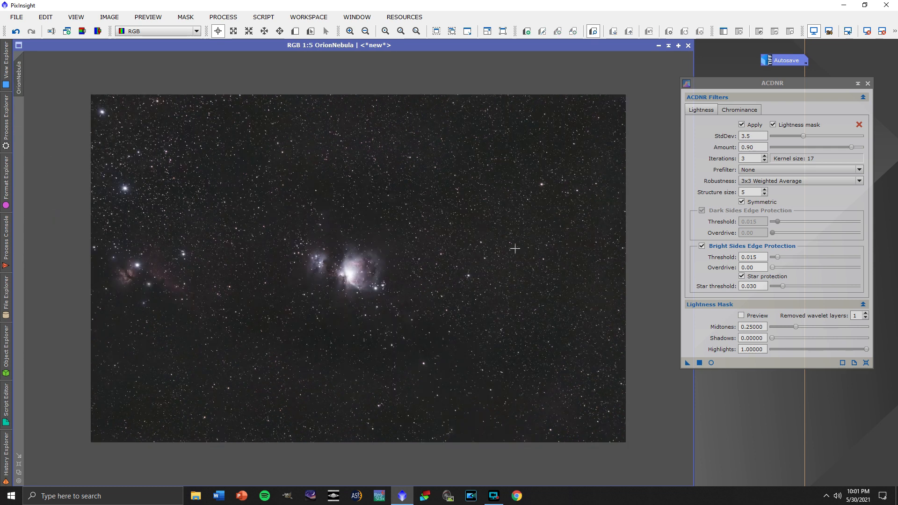
# - Apply ACDNR to the whole OrionNebula image and inspect the nebula core and the Flame and Horsehead region
pyautogui.click(700, 363)
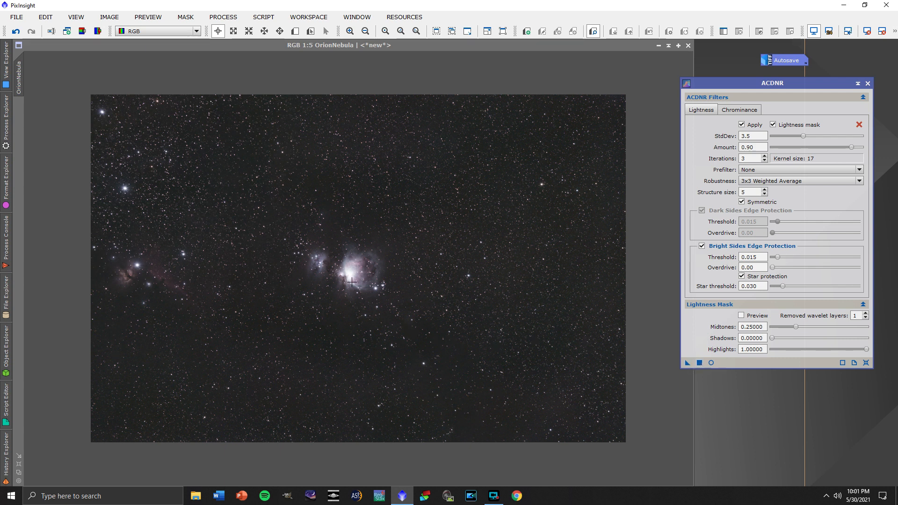
pyautogui.scroll(4, 351, 280)
pyautogui.moveTo(388, 482)
pyautogui.mouseDown()
pyautogui.moveTo(467, 482)
pyautogui.moveTo(380, 468)
pyautogui.mouseUp()
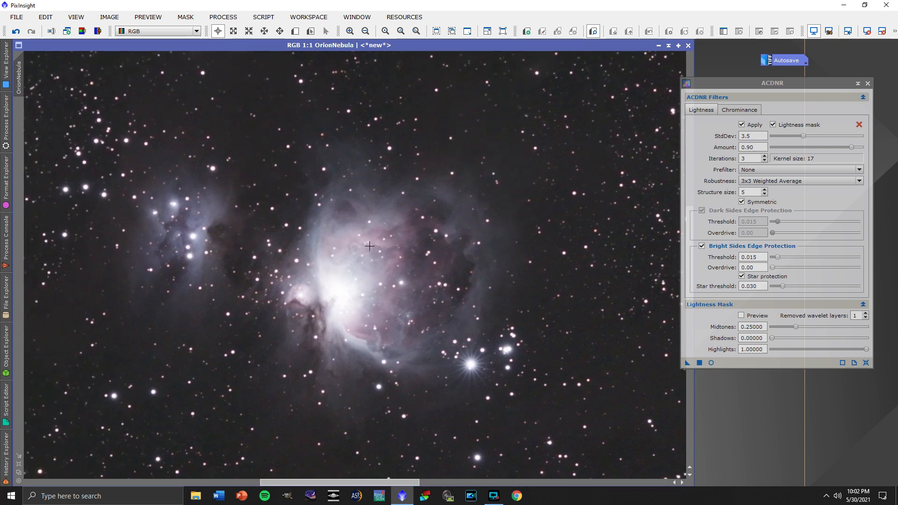
pyautogui.moveTo(362, 481); pyautogui.dragTo(125, 459)
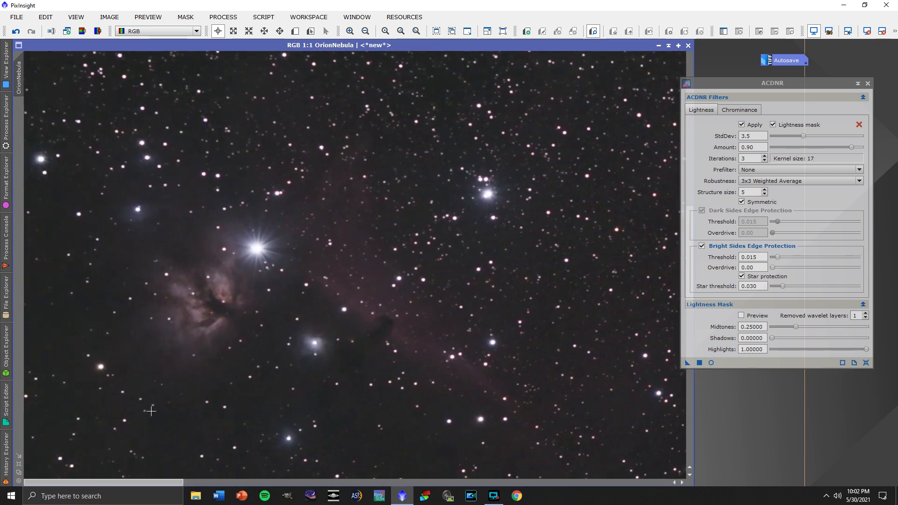
pyautogui.scroll(-2, 482, 267)
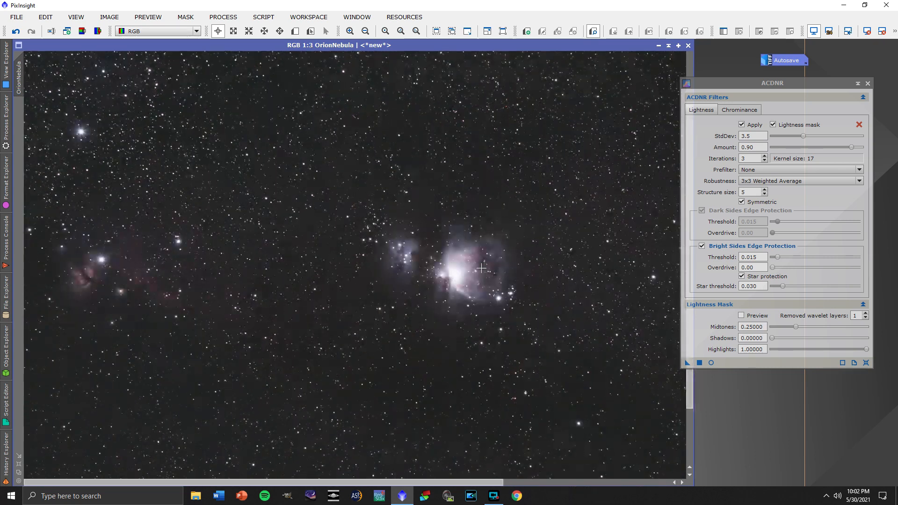
pyautogui.scroll(-1, 482, 268)
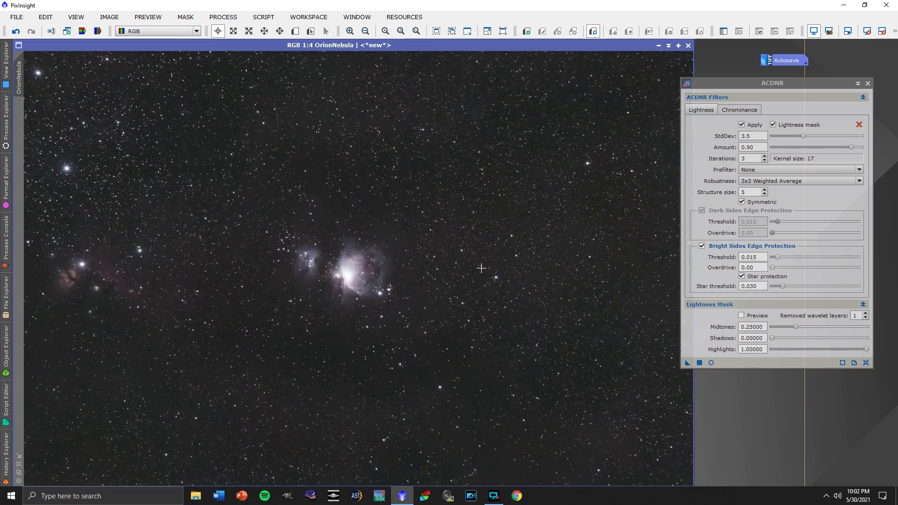
# - Close ACDNR, check the bright nebula core, and open the HDRMultiscaleTransform process
pyautogui.click(868, 83)
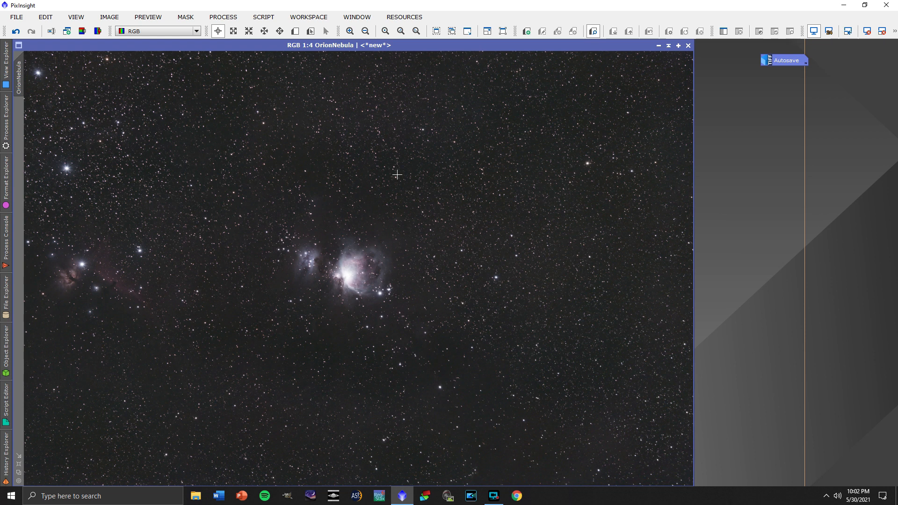
pyautogui.scroll(3, 395, 173)
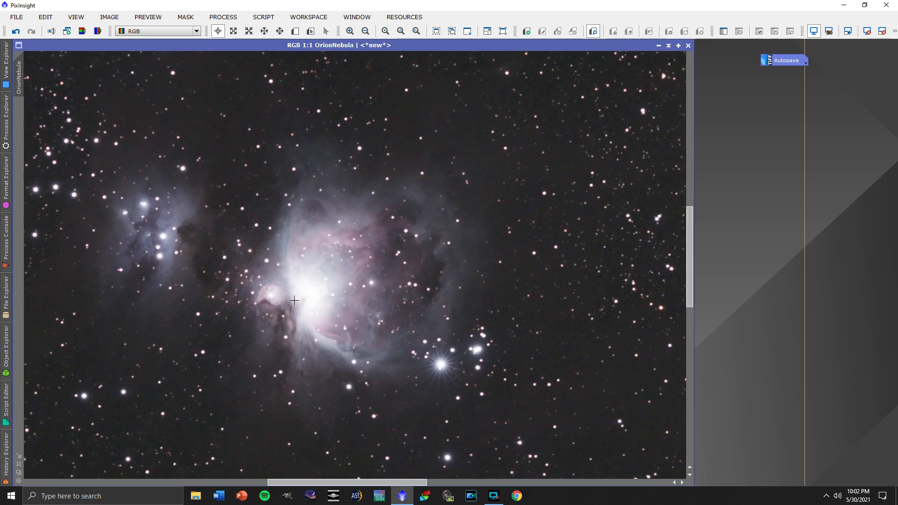
pyautogui.scroll(-2, 301, 299)
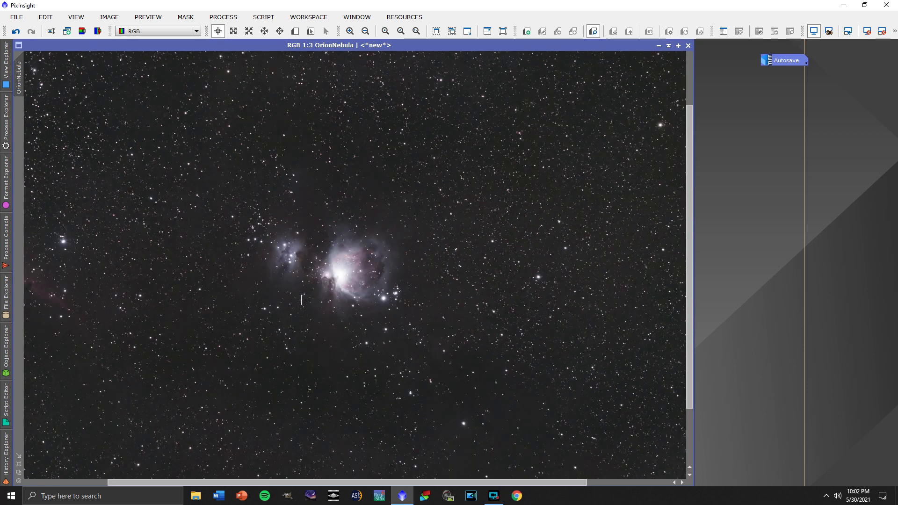
pyautogui.scroll(-1, 301, 300)
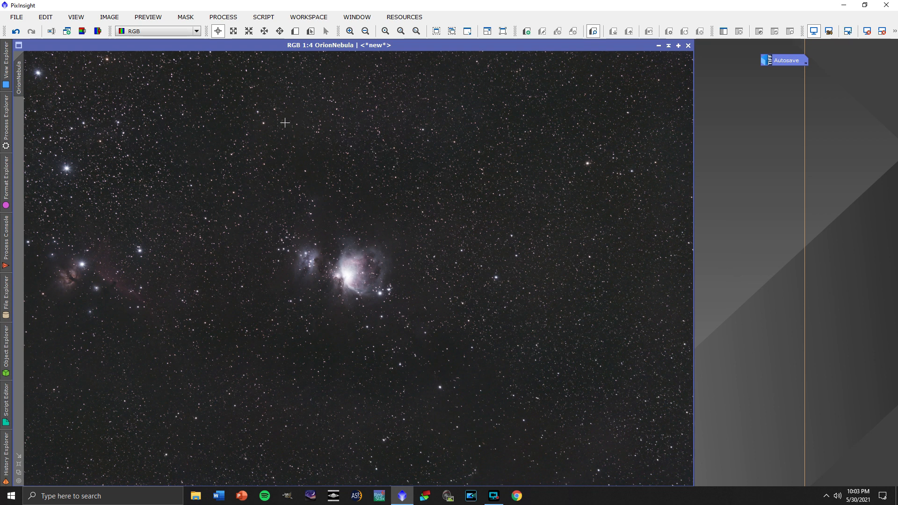
pyautogui.click(224, 18)
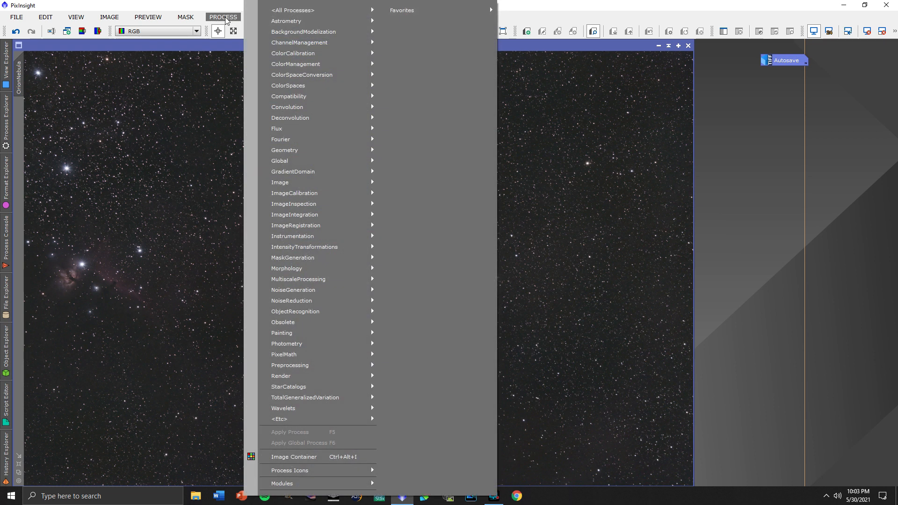
pyautogui.moveTo(306, 119)
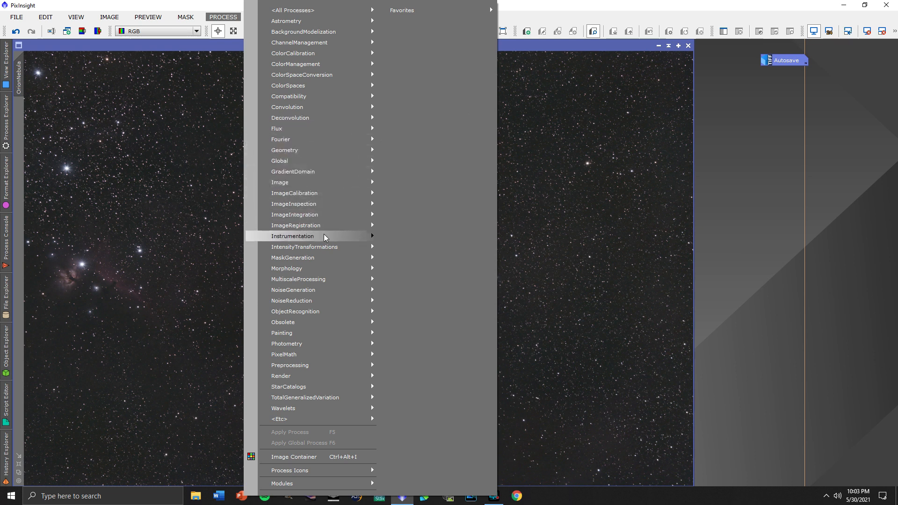
pyautogui.moveTo(333, 278)
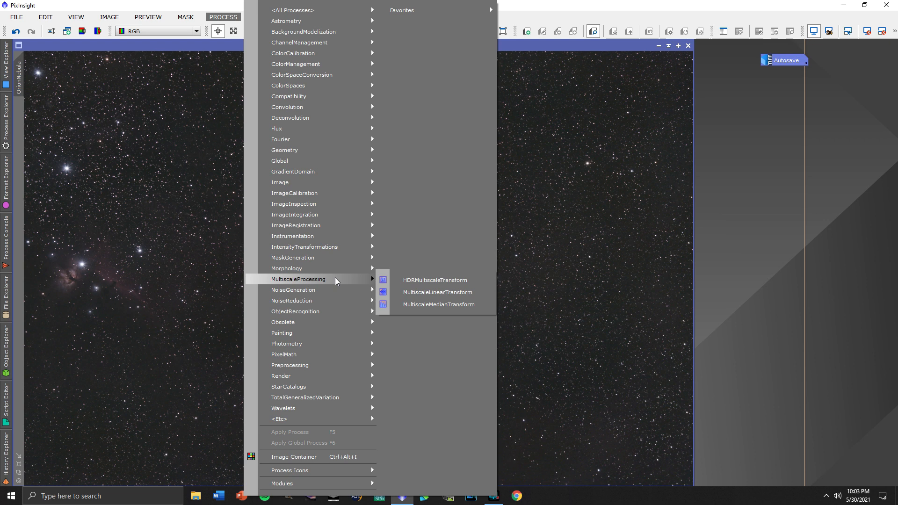
pyautogui.click(422, 280)
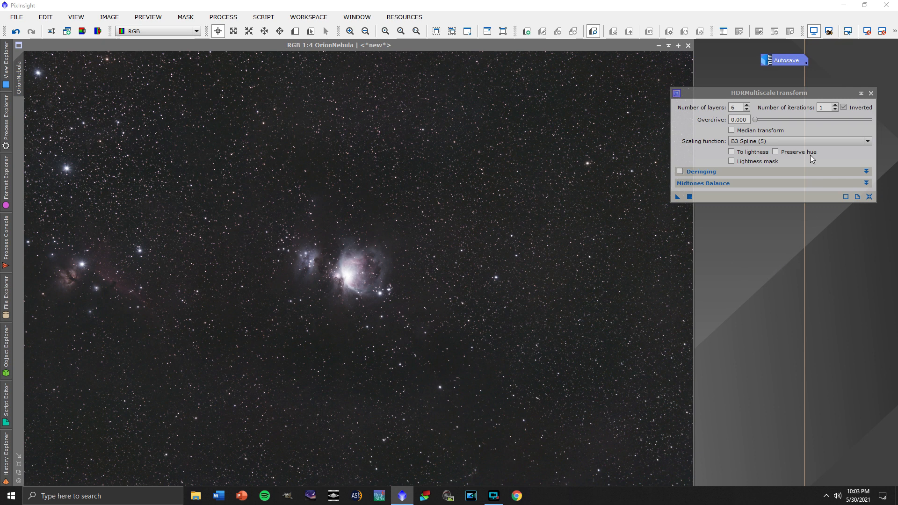
pyautogui.click(796, 94)
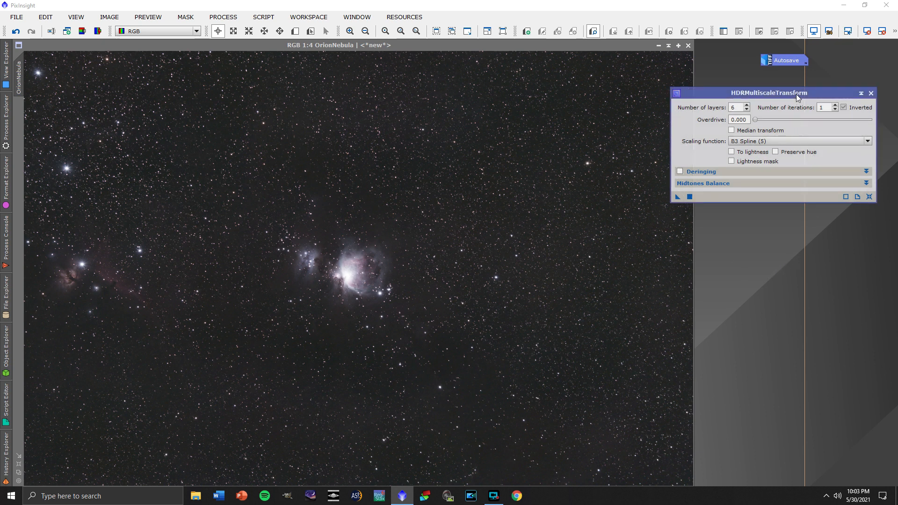
# - Enable To lightness and Lightness mask in HDRMultiscaleTransform and apply it to the OrionNebula image
pyautogui.click(731, 152)
pyautogui.click(731, 161)
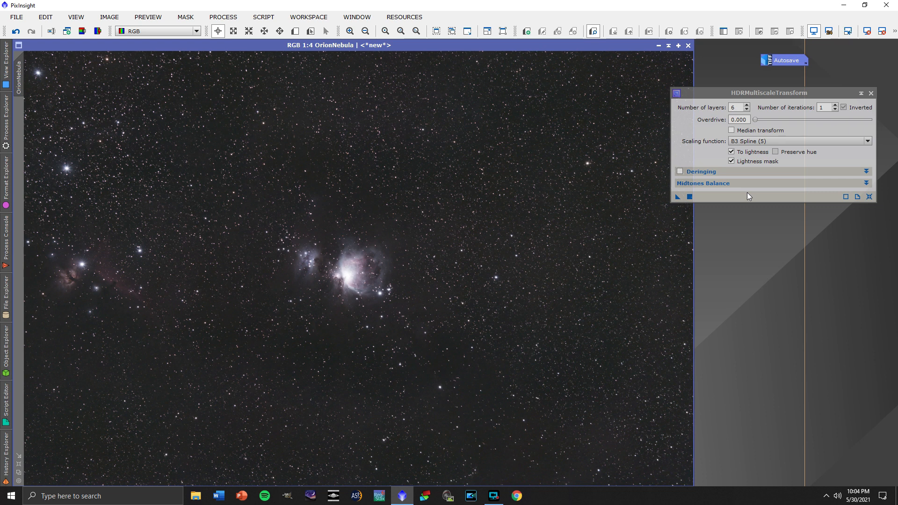
pyautogui.click(691, 197)
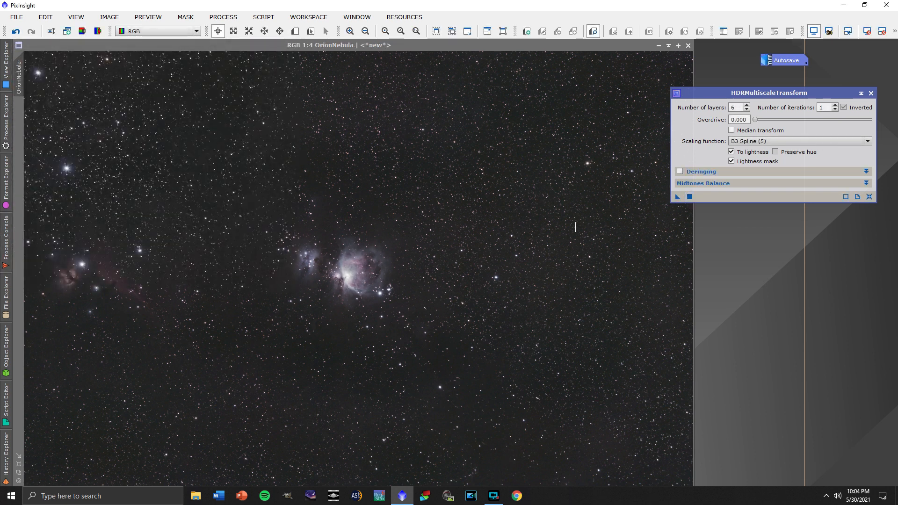
# - Compare the Orion Nebula core up close with and without the HDRMultiscaleTransform by undoing and redoing it
pyautogui.scroll(1, 369, 273)
pyautogui.scroll(2, 369, 273)
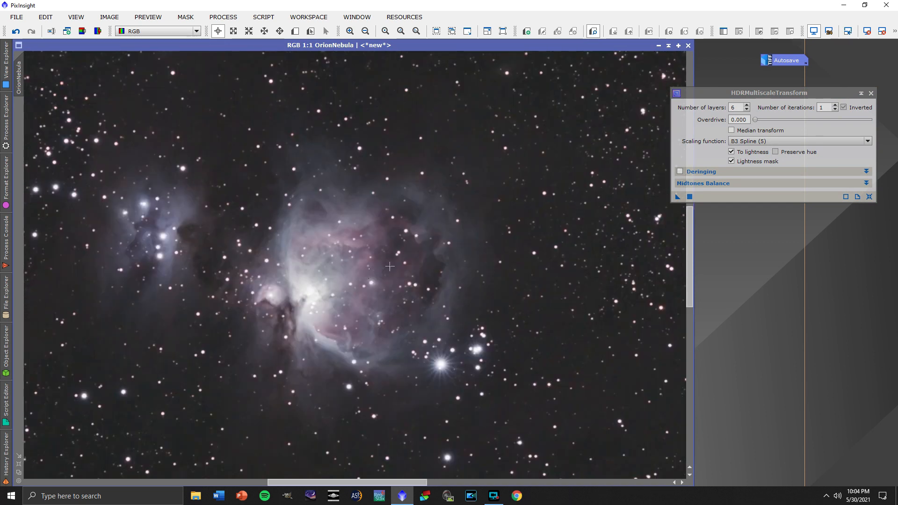
pyautogui.click(17, 32)
pyautogui.click(31, 31)
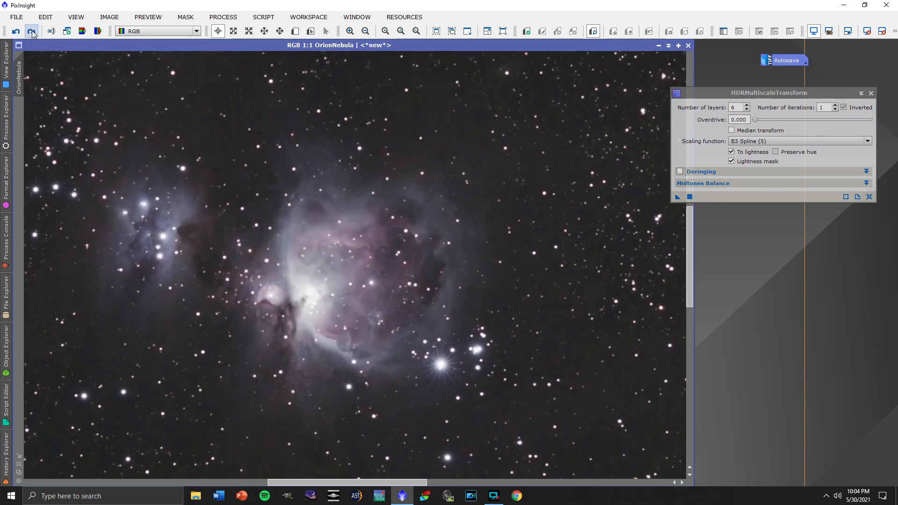
pyautogui.click(17, 32)
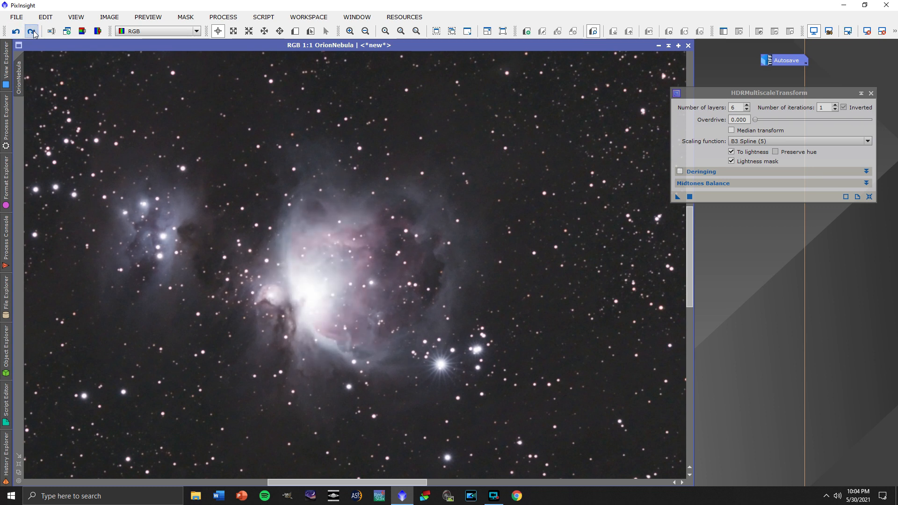
pyautogui.click(32, 31)
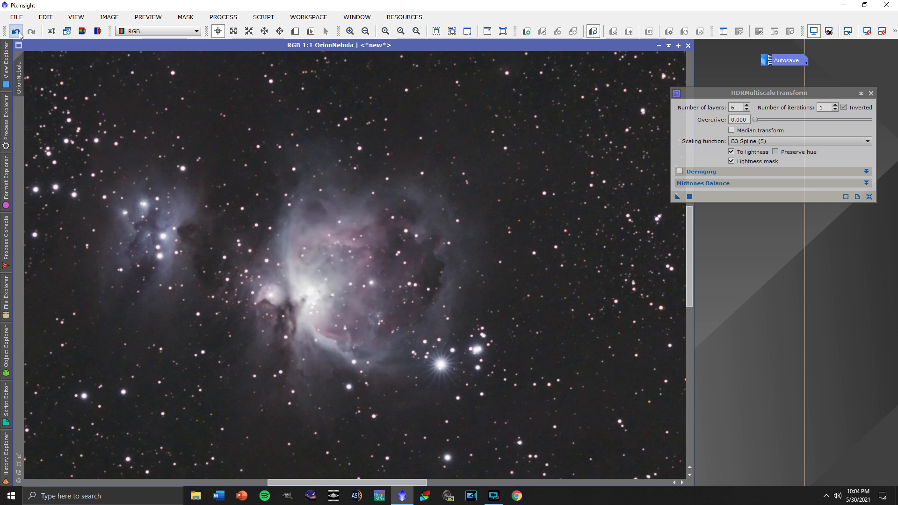
# - Undo the HDRMultiscaleTransform, set its number of layers to 5, and reapply it to the OrionNebula image
pyautogui.click(17, 32)
pyautogui.click(31, 31)
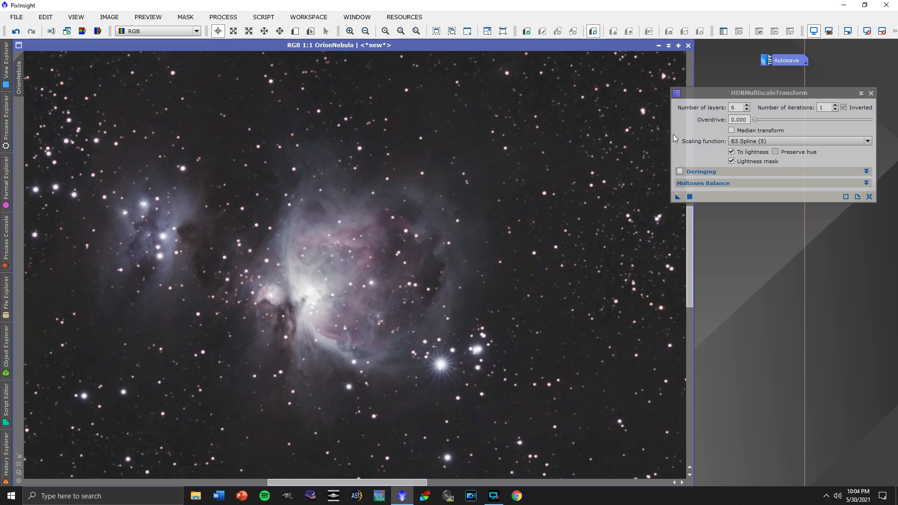
pyautogui.click(20, 32)
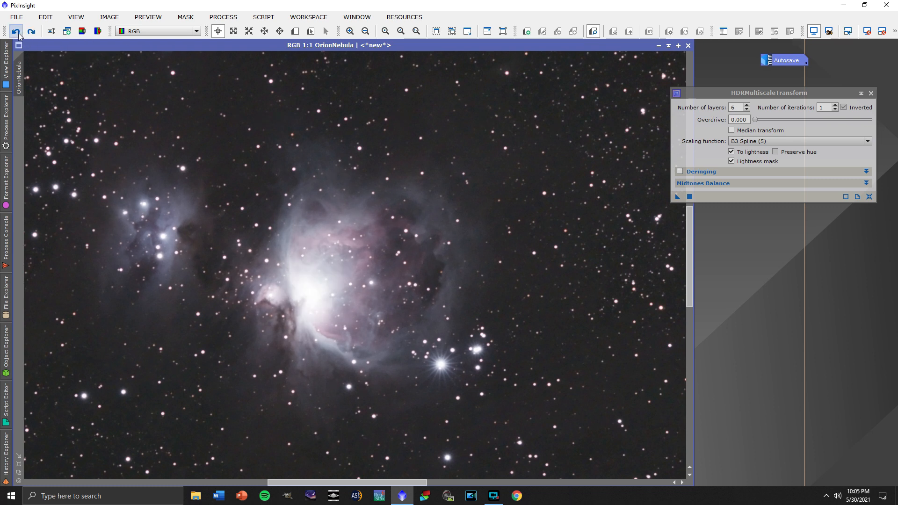
pyautogui.click(747, 110)
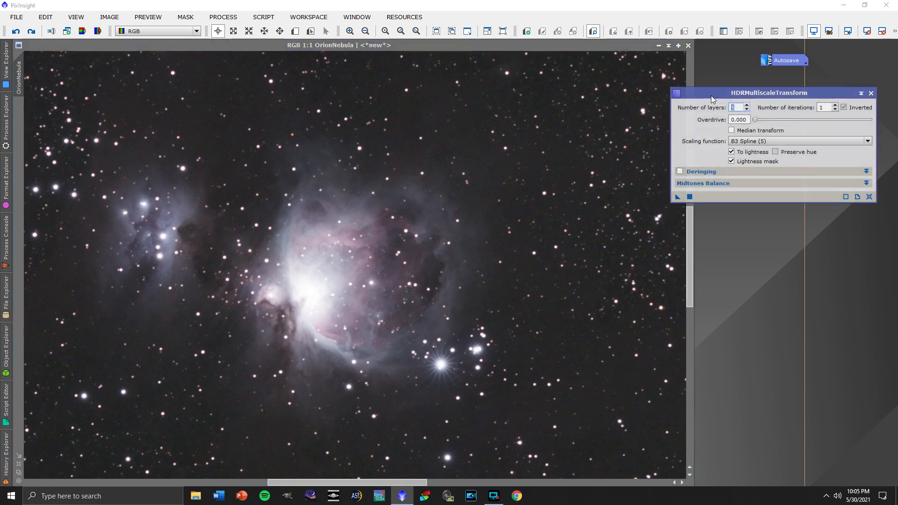
pyautogui.click(690, 197)
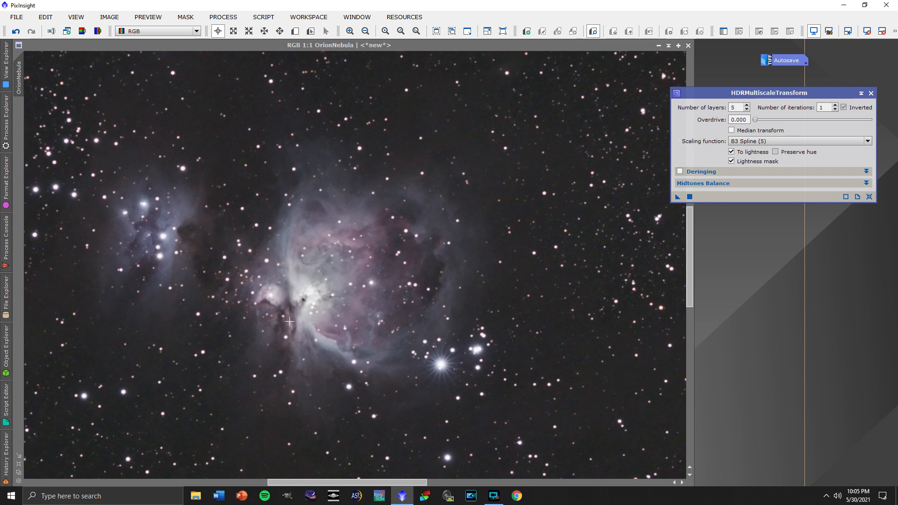
# - Inspect the nebula core and compare the Flame and Horsehead region with and without the HDRMultiscaleTransform by undoing and redoing it
pyautogui.scroll(1, 318, 302)
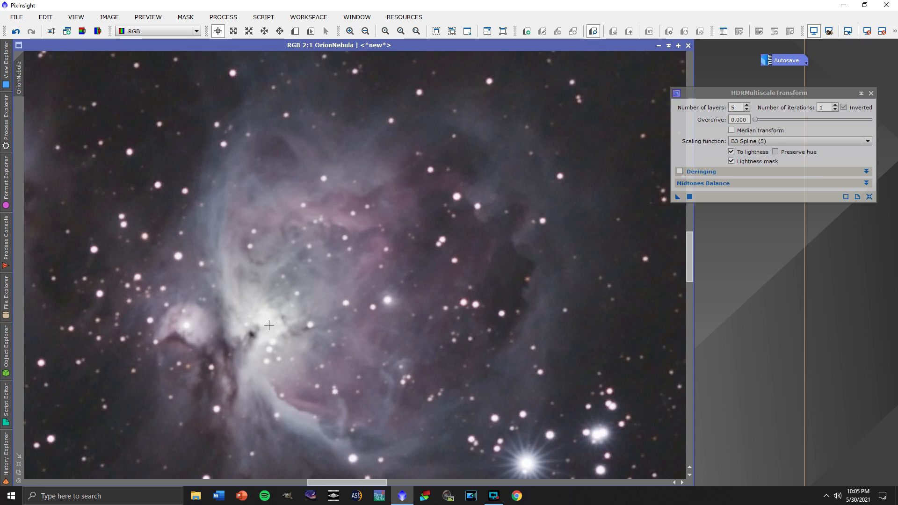
pyautogui.scroll(-1, 269, 325)
pyautogui.scroll(-1, 268, 325)
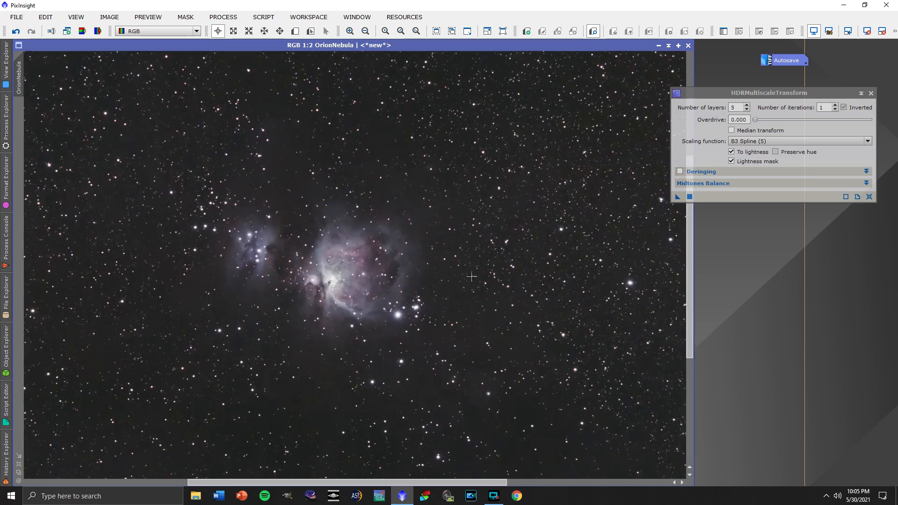
pyautogui.click(706, 104)
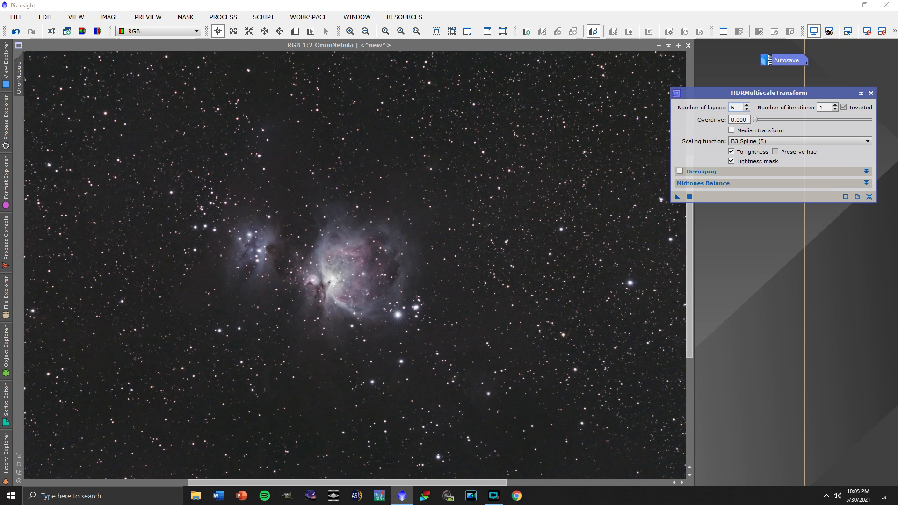
pyautogui.moveTo(432, 482); pyautogui.dragTo(150, 486)
pyautogui.scroll(1, 200, 378)
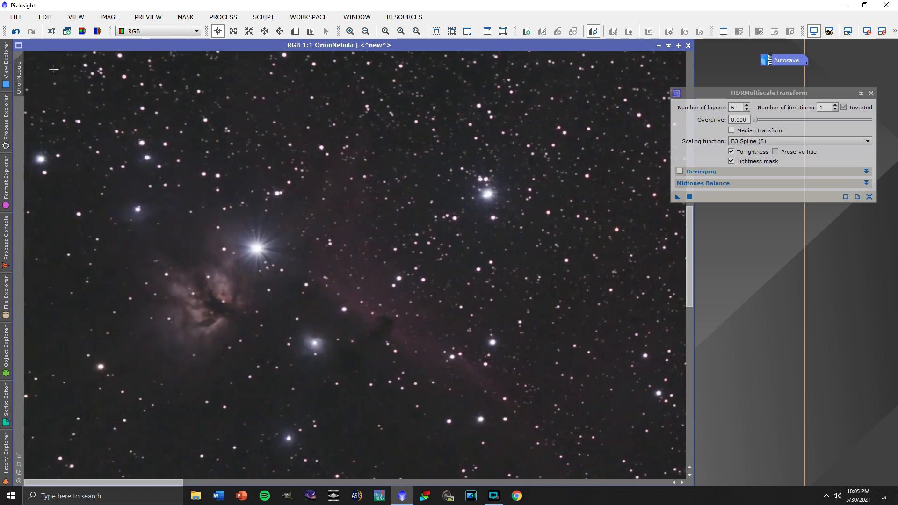
pyautogui.click(15, 33)
pyautogui.click(30, 31)
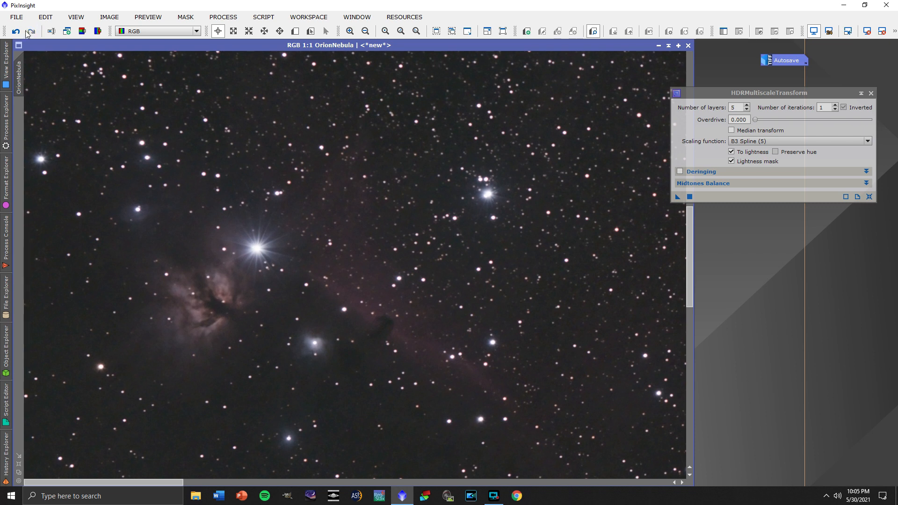
pyautogui.click(16, 31)
pyautogui.click(30, 32)
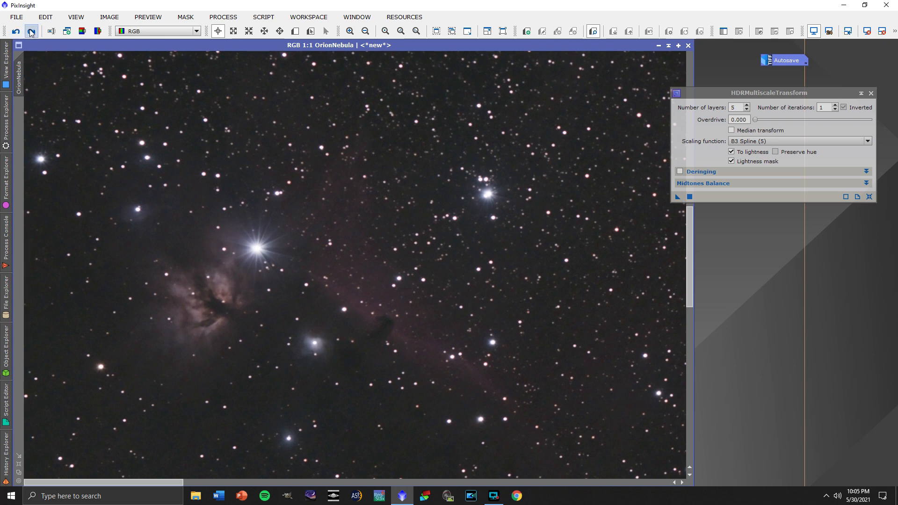
pyautogui.click(19, 31)
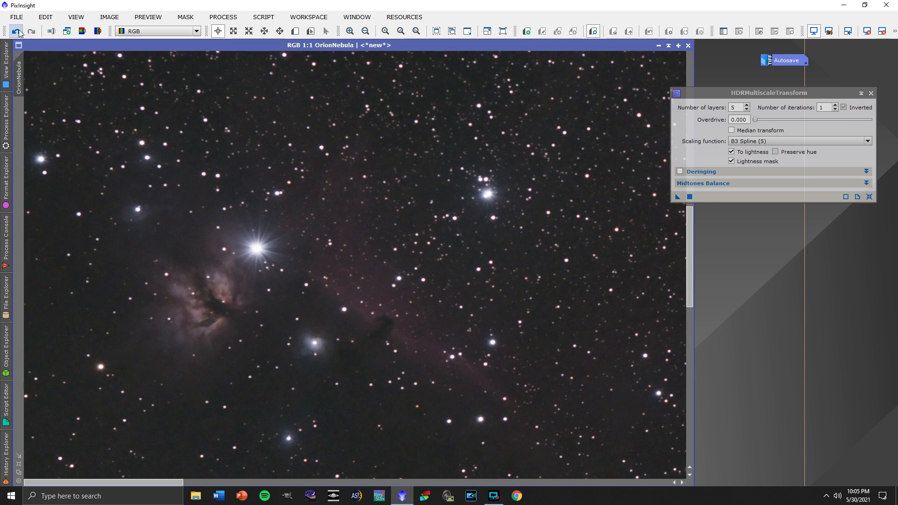
pyautogui.click(30, 32)
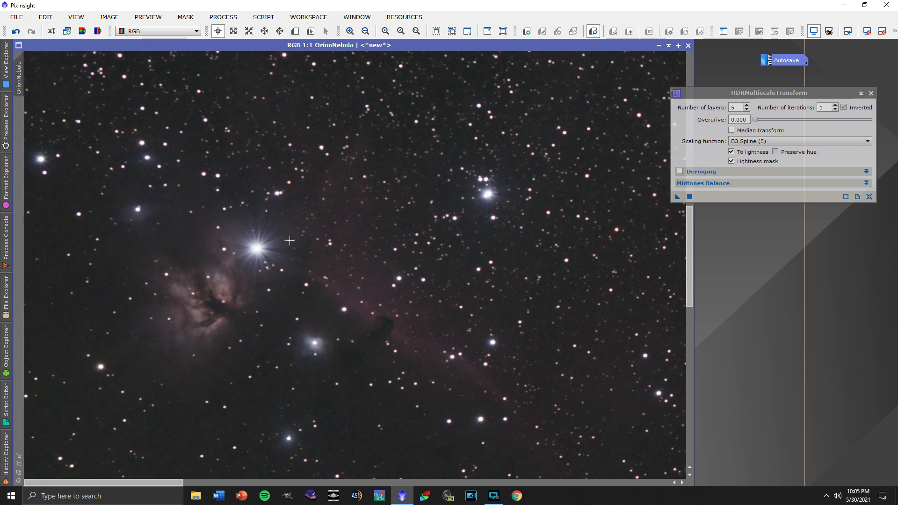
# - Compare the full OrionNebula field with and without the HDRMultiscaleTransform by undoing and redoing it, and close the process
pyautogui.scroll(-2, 291, 239)
pyautogui.scroll(-1, 301, 275)
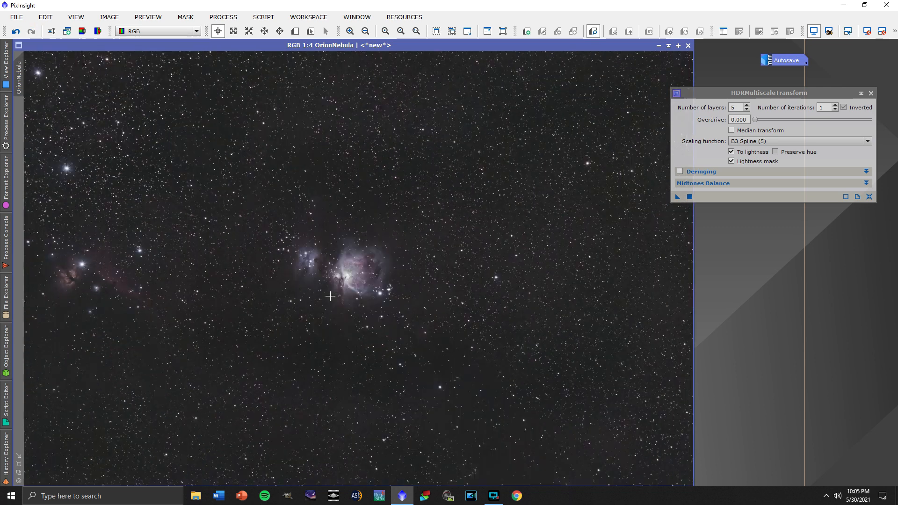
pyautogui.click(19, 32)
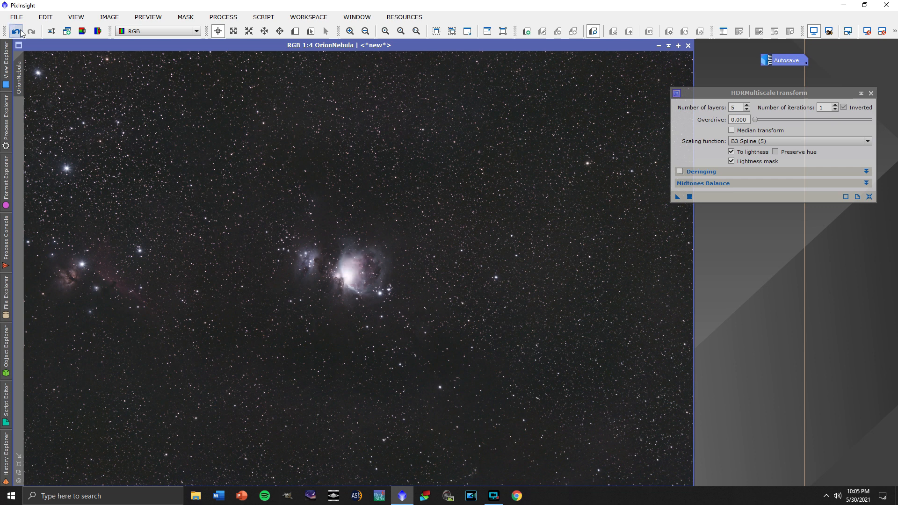
pyautogui.click(32, 31)
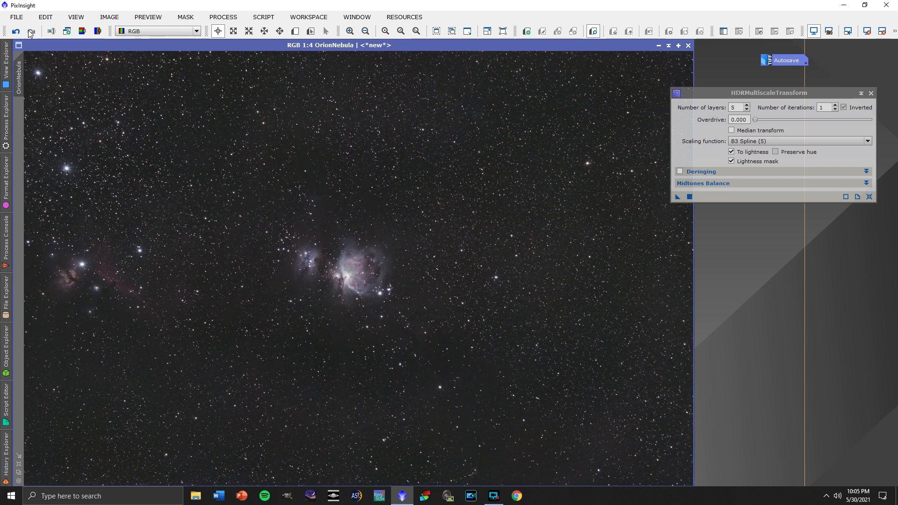
pyautogui.scroll(1, 358, 229)
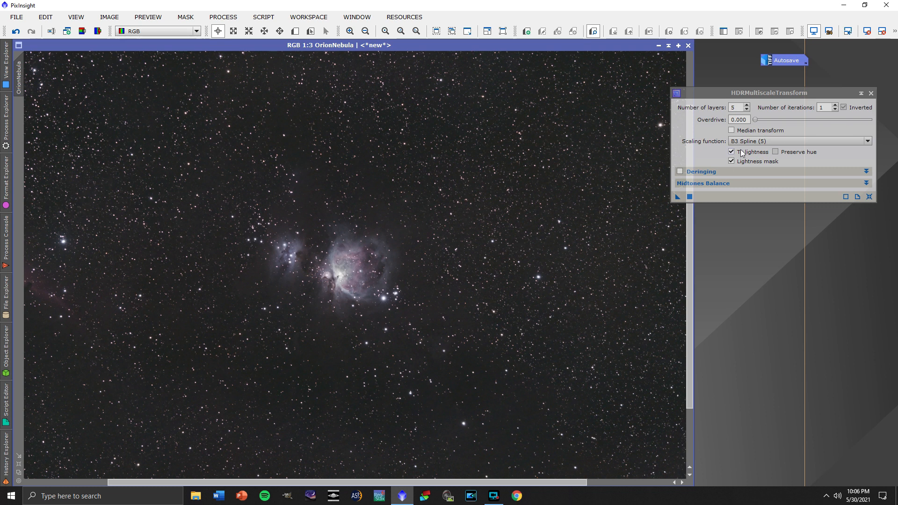
pyautogui.click(871, 98)
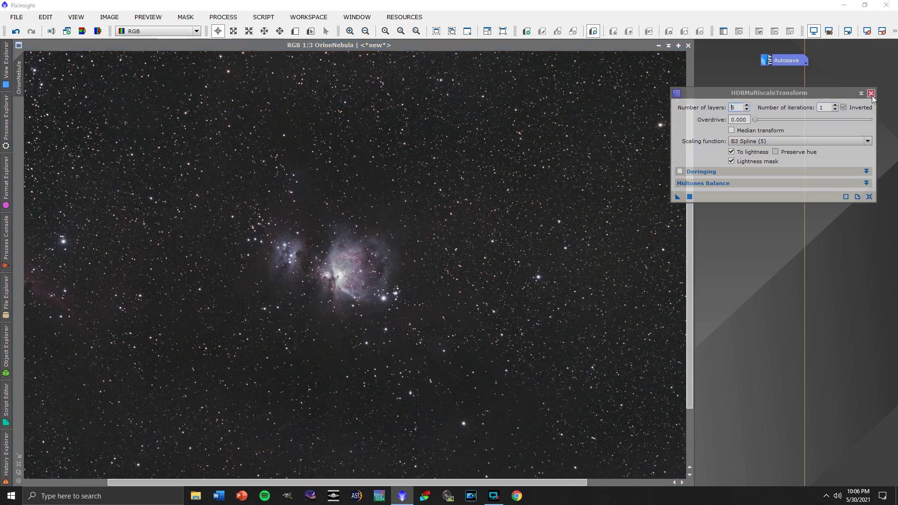
pyautogui.click(871, 94)
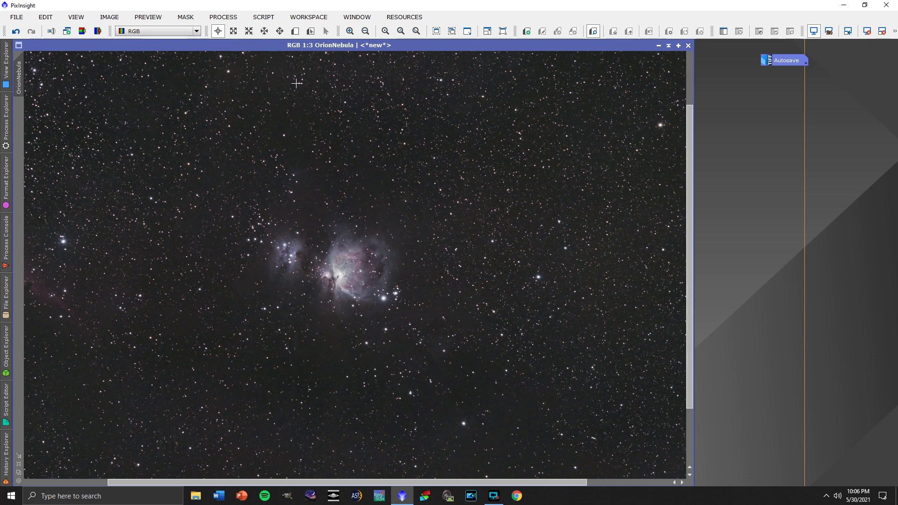
# - Remove green from the OrionNebula image using SCNR with Average Neutral protection and an amount of 1.00, and close the process
pyautogui.click(222, 18)
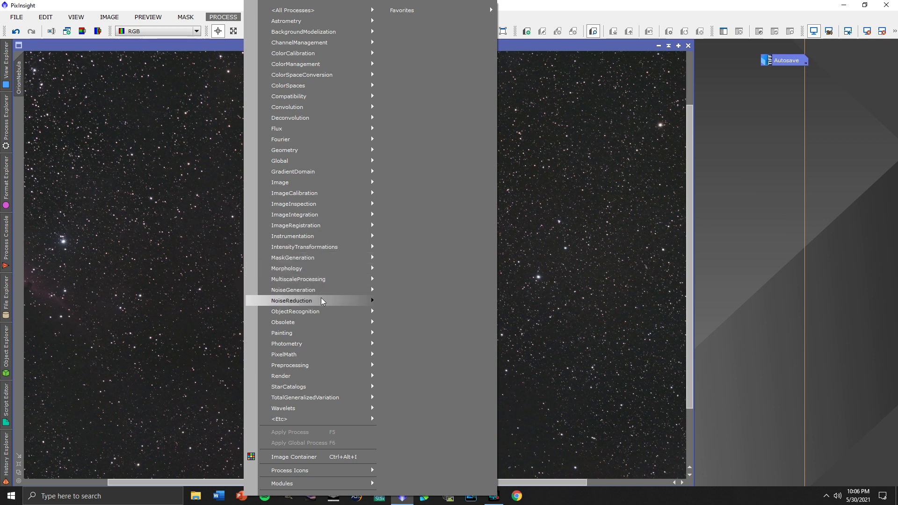
pyautogui.moveTo(321, 303)
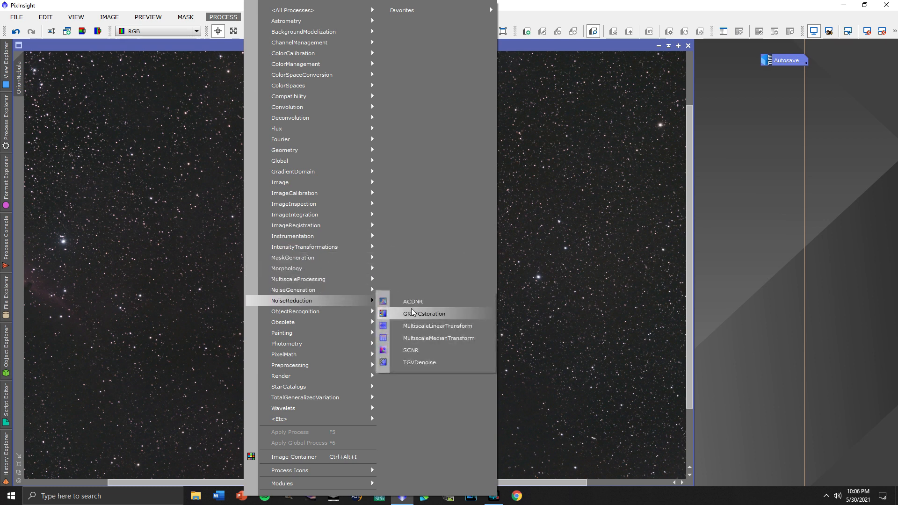
pyautogui.click(431, 352)
pyautogui.moveTo(764, 162); pyautogui.dragTo(763, 148)
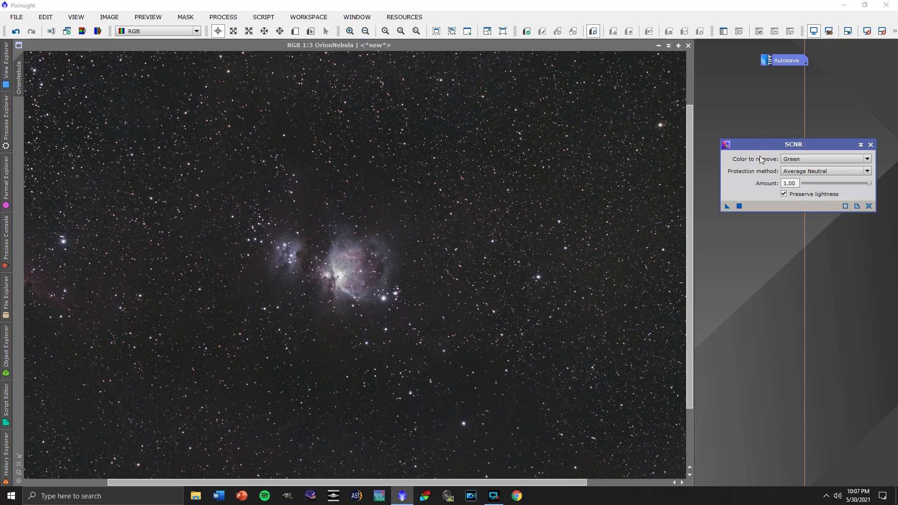
pyautogui.click(739, 207)
pyautogui.click(870, 145)
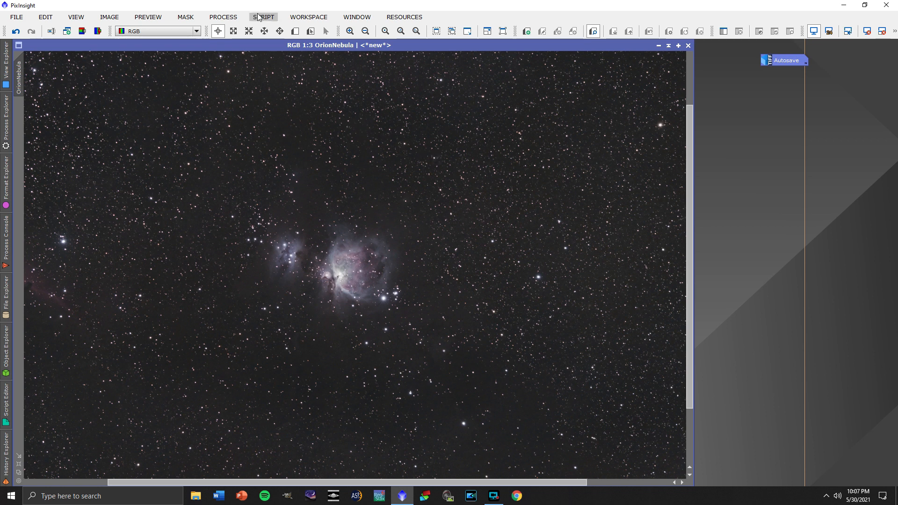
# - Open the CurvesTransformation process
pyautogui.click(223, 17)
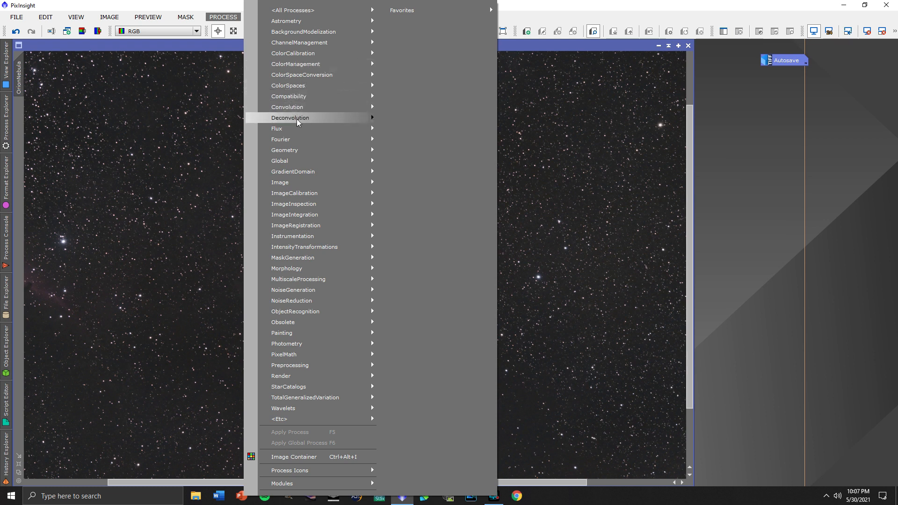
pyautogui.moveTo(310, 196)
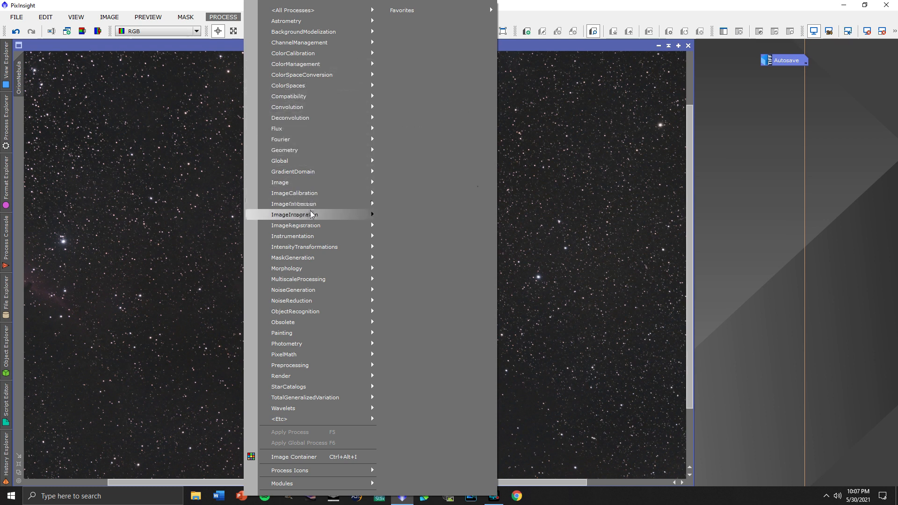
pyautogui.moveTo(313, 250)
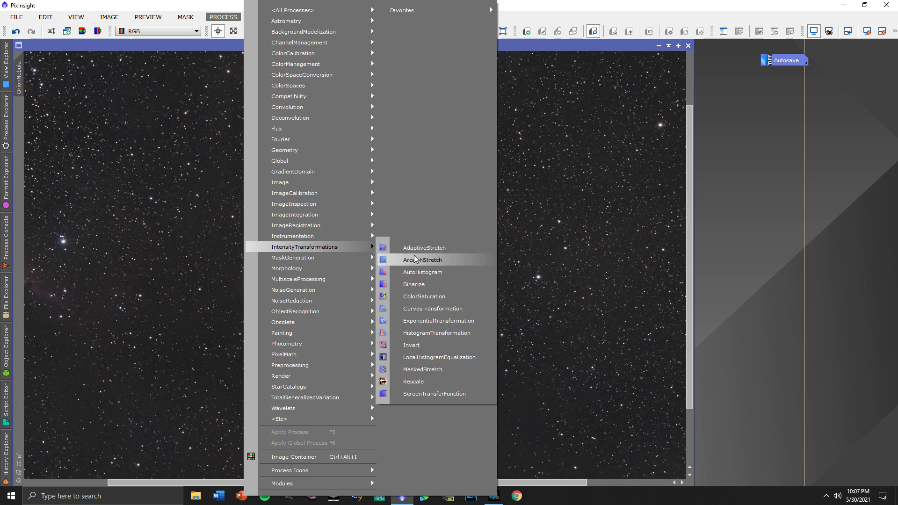
pyautogui.click(437, 310)
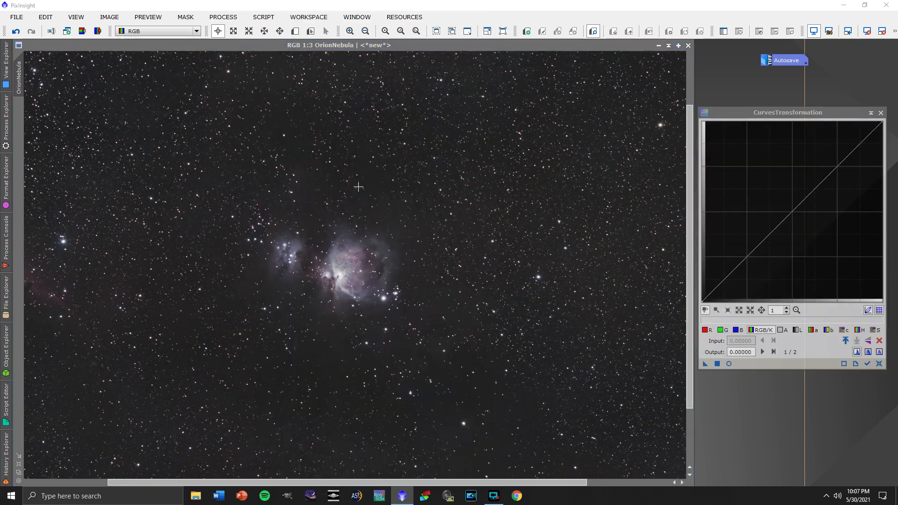
# - Create a preview around the Orion Nebula and the neighbouring blue nebula, display it, and start the CurvesTransformation real-time preview
pyautogui.click(295, 30)
pyautogui.moveTo(221, 172); pyautogui.dragTo(464, 364)
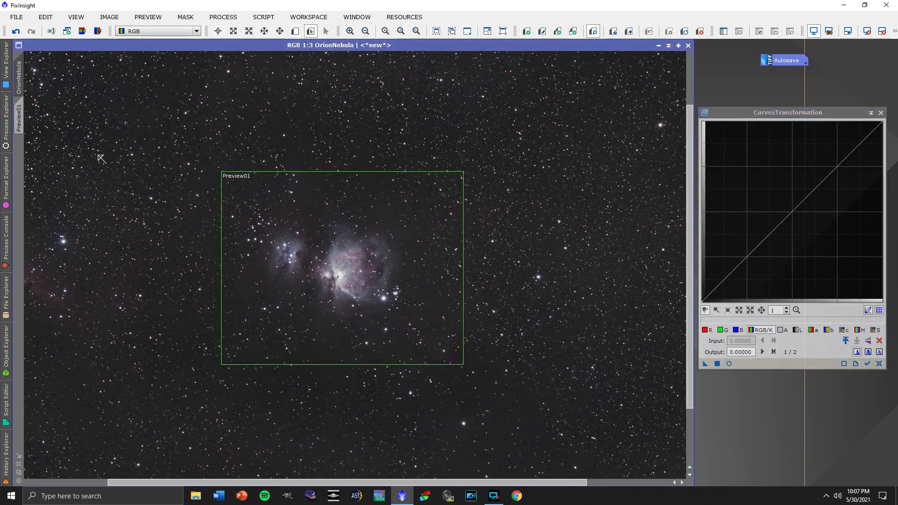
pyautogui.click(21, 109)
pyautogui.click(218, 31)
pyautogui.scroll(-1, 220, 192)
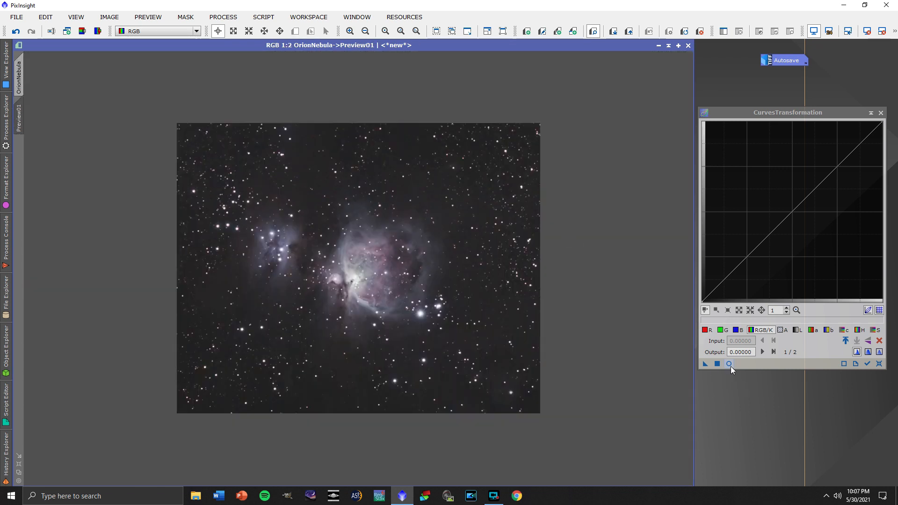
pyautogui.click(748, 364)
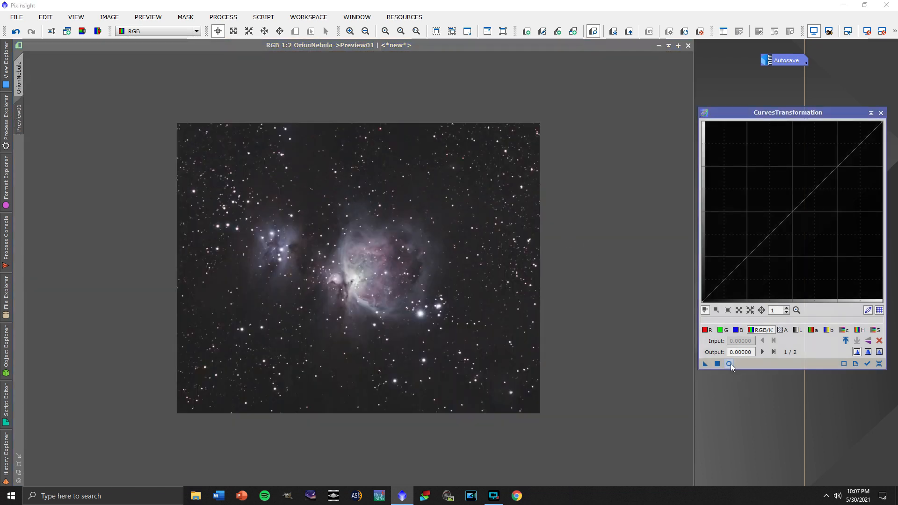
pyautogui.click(729, 364)
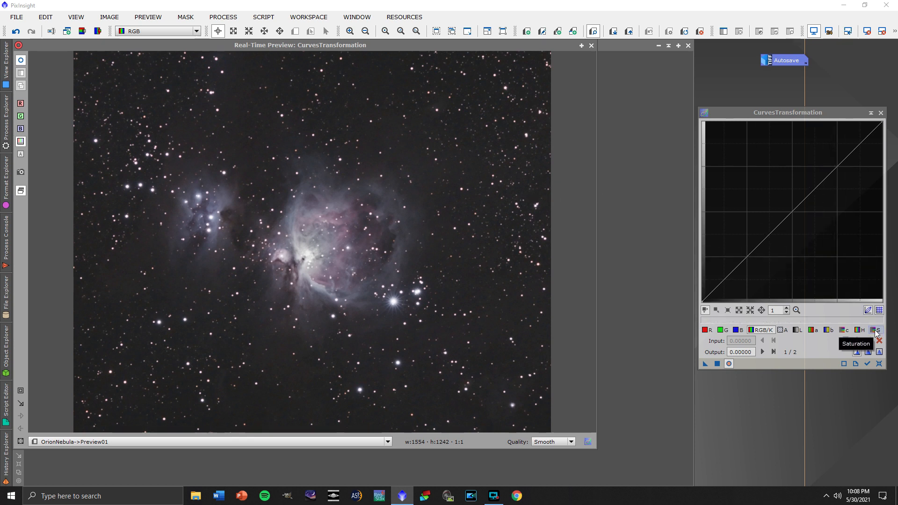
# - On the Saturation curve, raise a point near 0.25 input to about 0.50, reset the curve, and raise it again to about 0.49
pyautogui.click(876, 331)
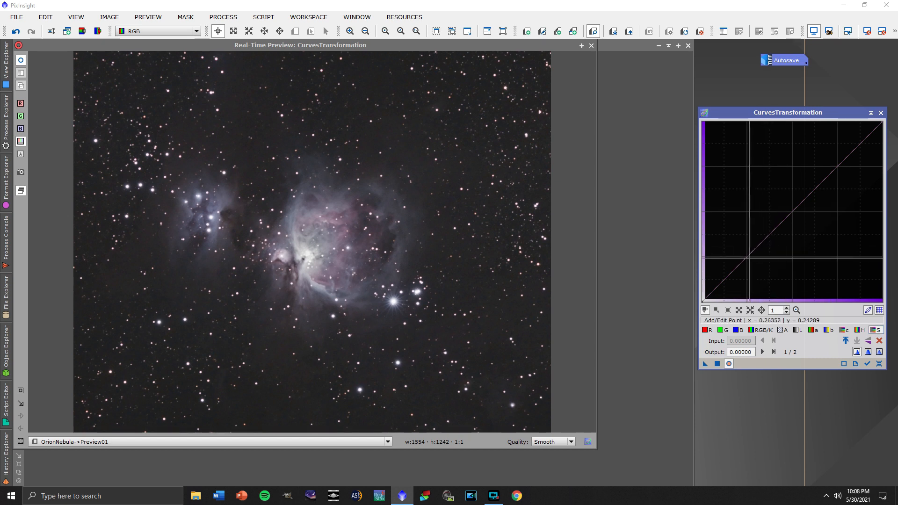
pyautogui.moveTo(747, 256); pyautogui.dragTo(747, 211)
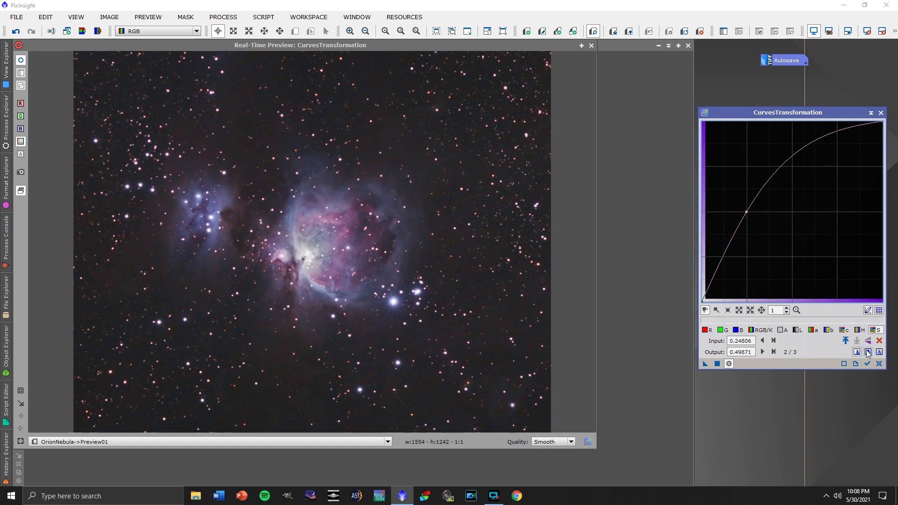
pyautogui.click(879, 364)
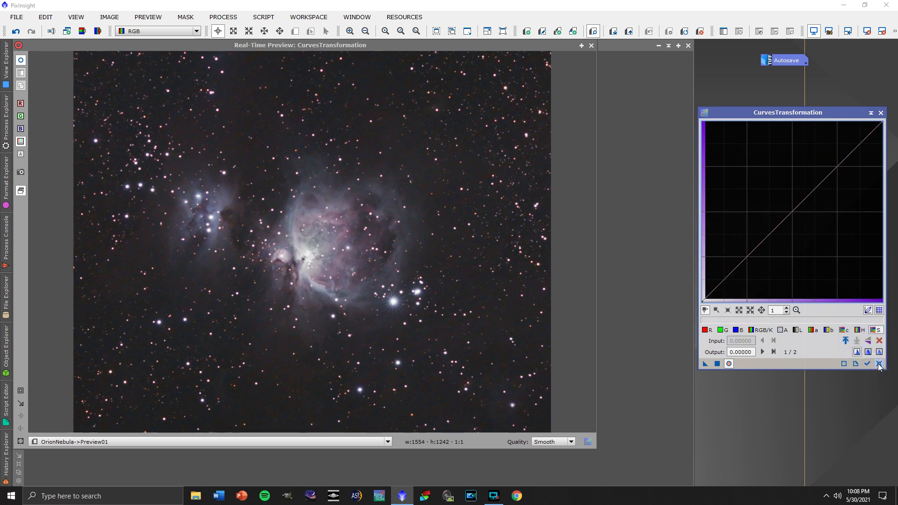
pyautogui.moveTo(747, 255); pyautogui.dragTo(746, 227)
pyautogui.moveTo(745, 214); pyautogui.dragTo(746, 212)
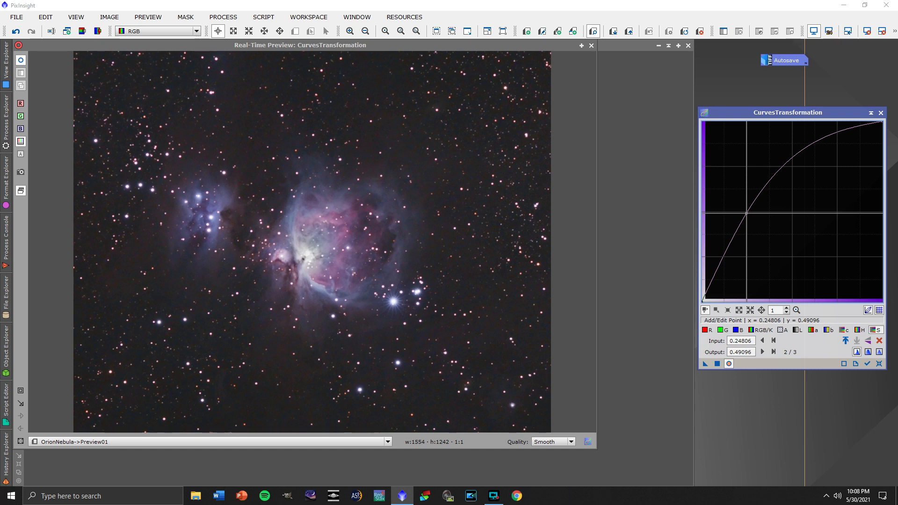
# - Try stronger and weaker saturation boosts with the curve point, settling on input 0.25323 and output 0.54005
pyautogui.moveTo(746, 213); pyautogui.dragTo(735, 161)
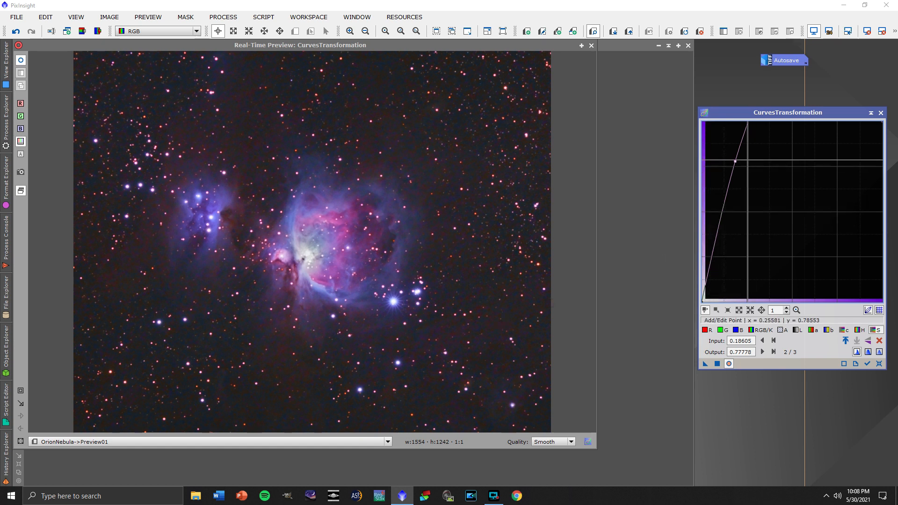
pyautogui.moveTo(735, 162); pyautogui.dragTo(748, 206)
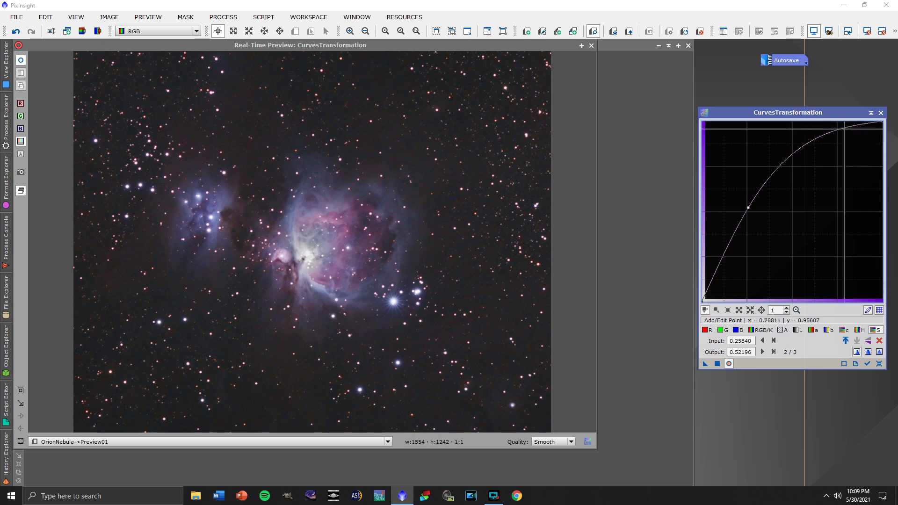
pyautogui.moveTo(748, 208); pyautogui.dragTo(747, 192)
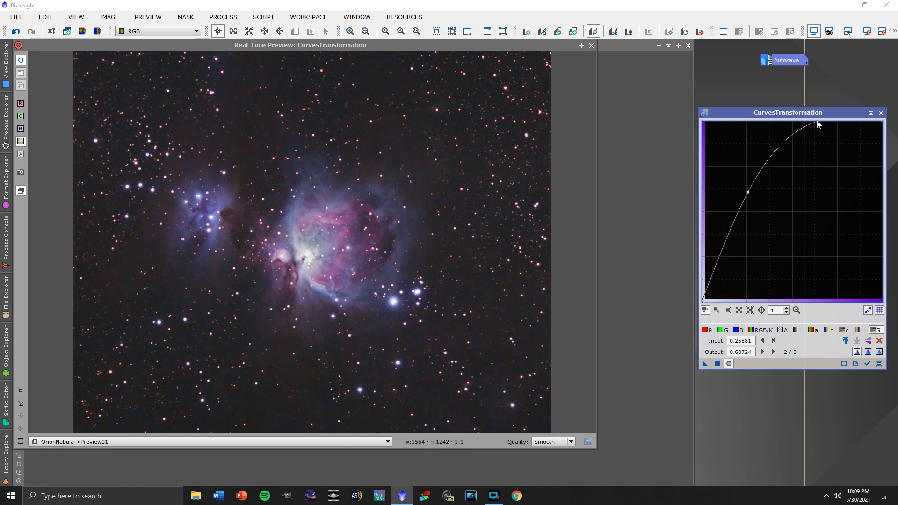
pyautogui.moveTo(747, 192); pyautogui.dragTo(748, 212)
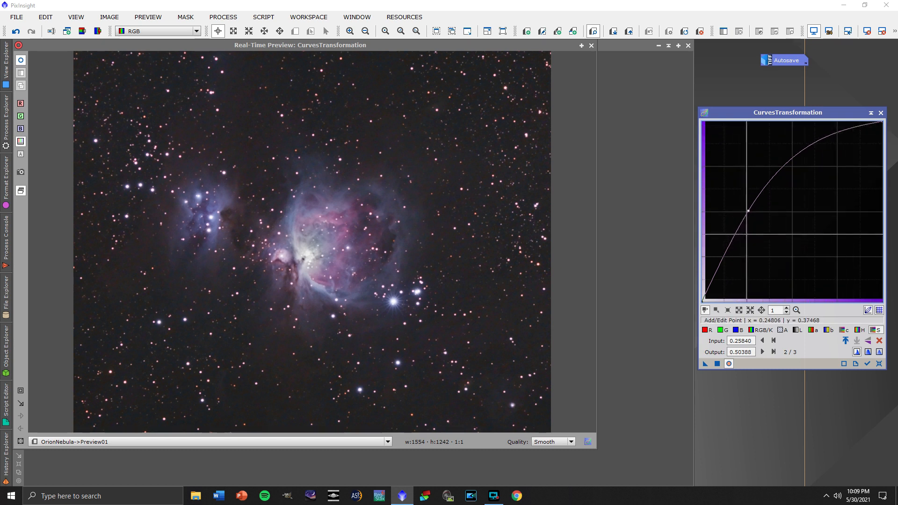
pyautogui.moveTo(747, 210)
pyautogui.mouseDown()
pyautogui.moveTo(749, 280)
pyautogui.moveTo(747, 210)
pyautogui.mouseUp()
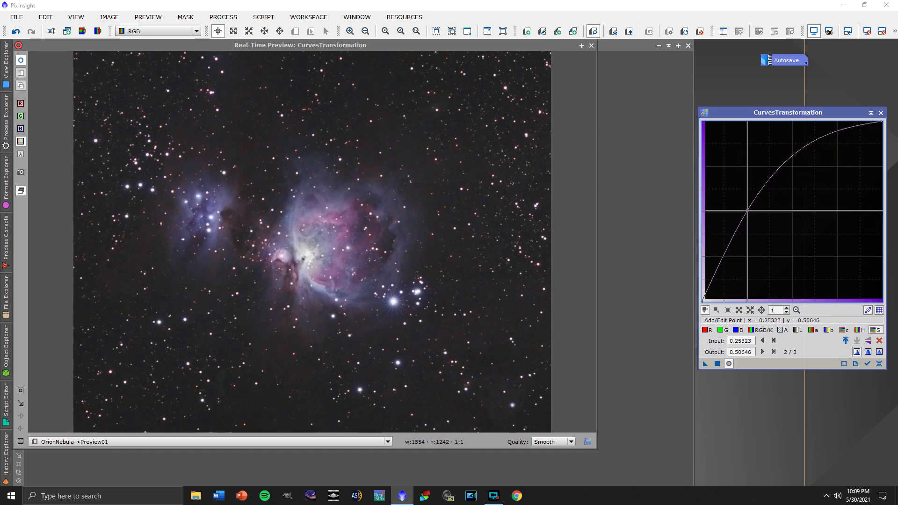
pyautogui.moveTo(747, 211); pyautogui.dragTo(747, 204)
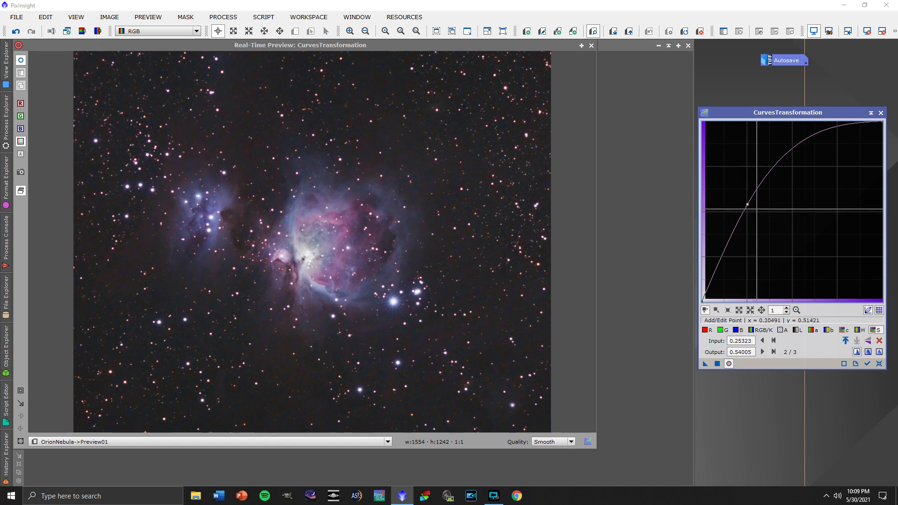
# - Close the CurvesTransformation real-time preview and delete Preview01 from the OrionNebula image
pyautogui.click(592, 46)
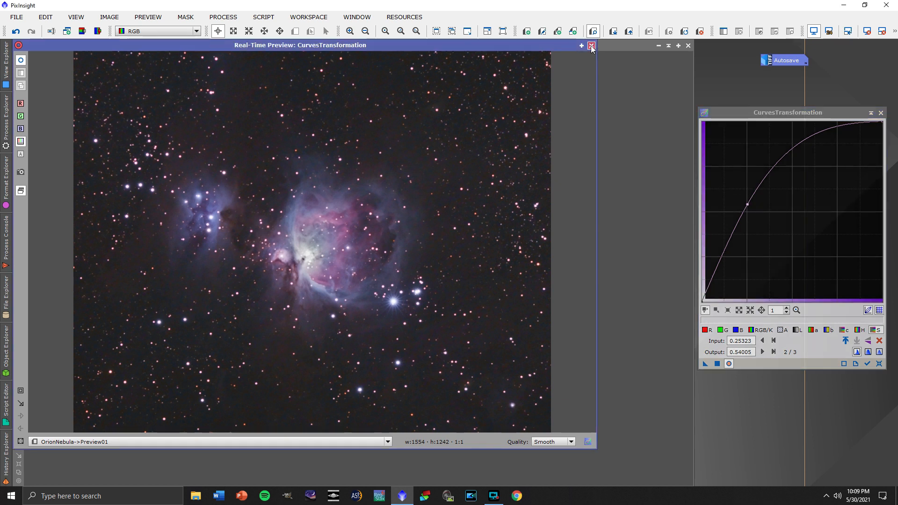
pyautogui.click(592, 46)
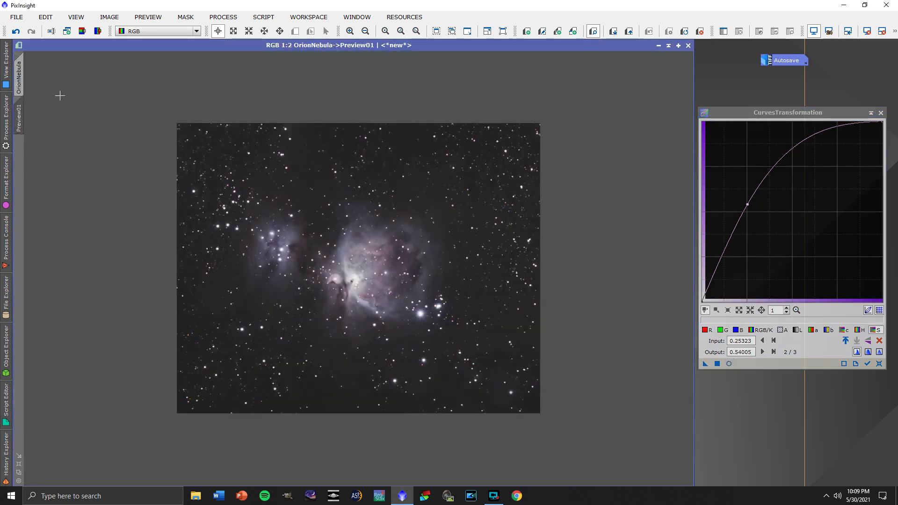
pyautogui.click(21, 77)
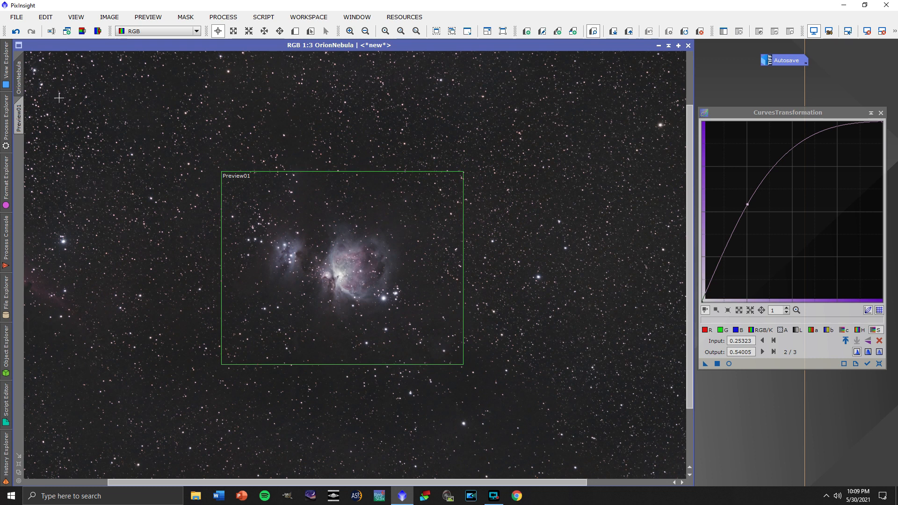
pyautogui.scroll(-2, 70, 117)
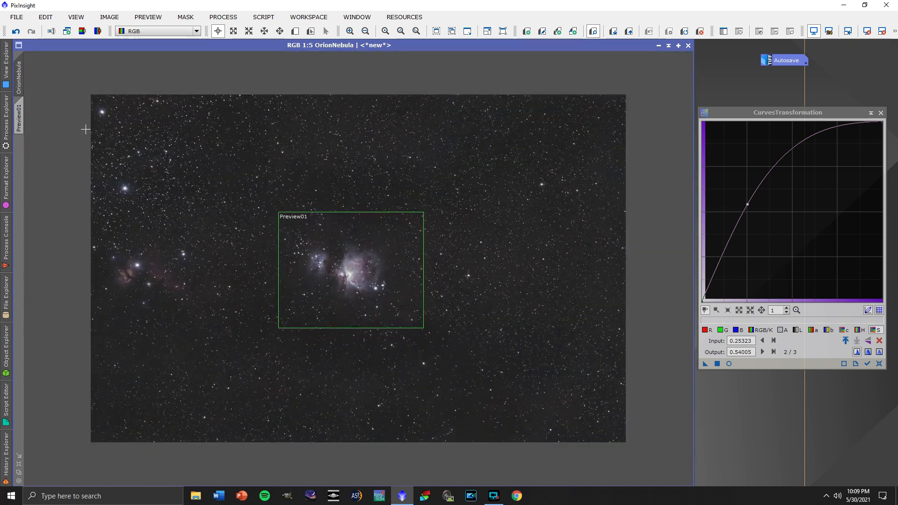
pyautogui.click(19, 119)
pyautogui.rightClick(22, 118)
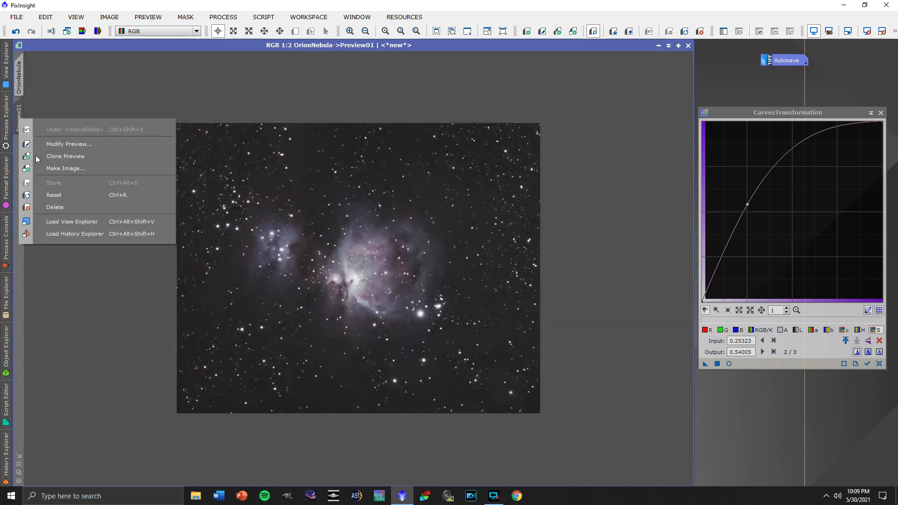
pyautogui.click(47, 208)
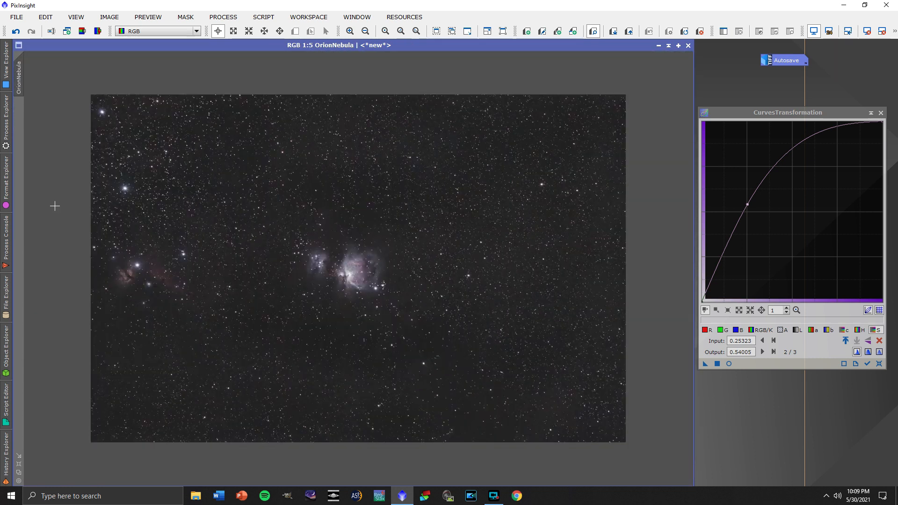
# - Apply the saturation curve to the full OrionNebula image and inspect the colours around the Orion, Flame and Horsehead nebulae
pyautogui.click(718, 363)
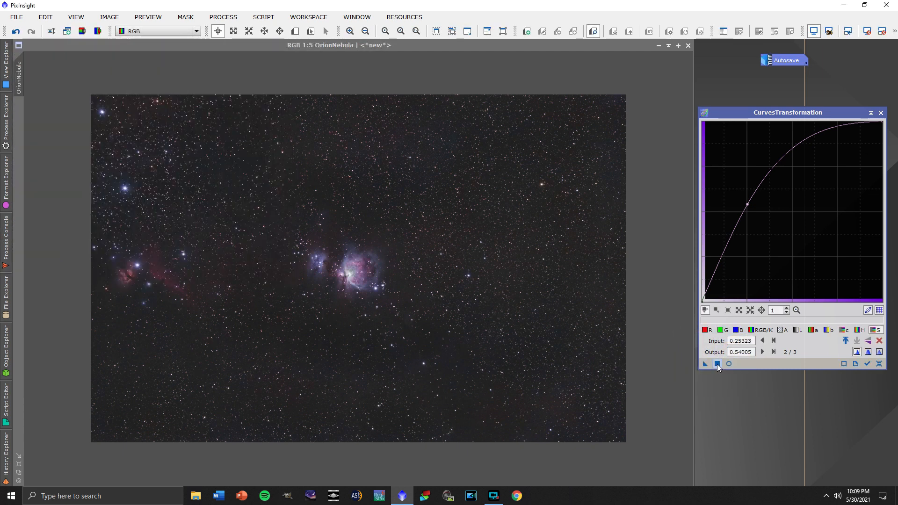
pyautogui.scroll(3, 319, 328)
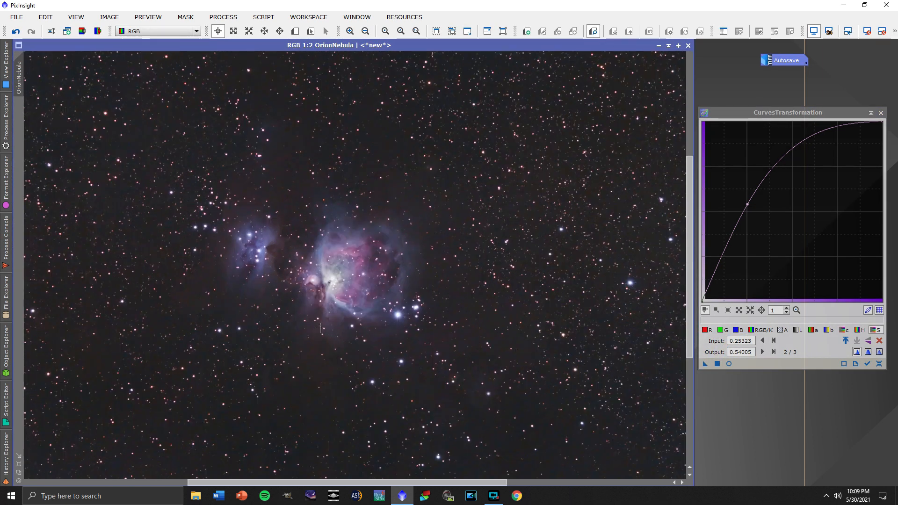
pyautogui.moveTo(367, 481); pyautogui.dragTo(246, 469)
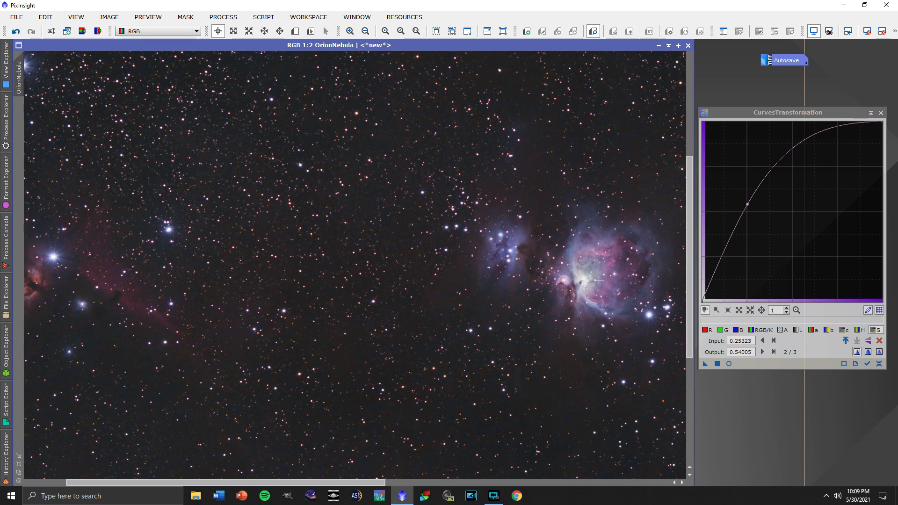
pyautogui.moveTo(222, 482); pyautogui.dragTo(151, 482)
pyautogui.scroll(1, 180, 475)
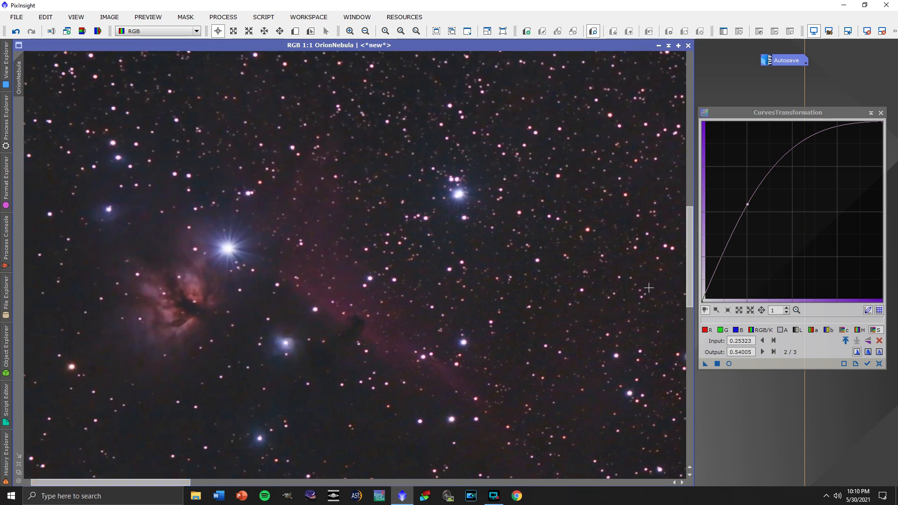
pyautogui.moveTo(689, 265); pyautogui.dragTo(689, 281)
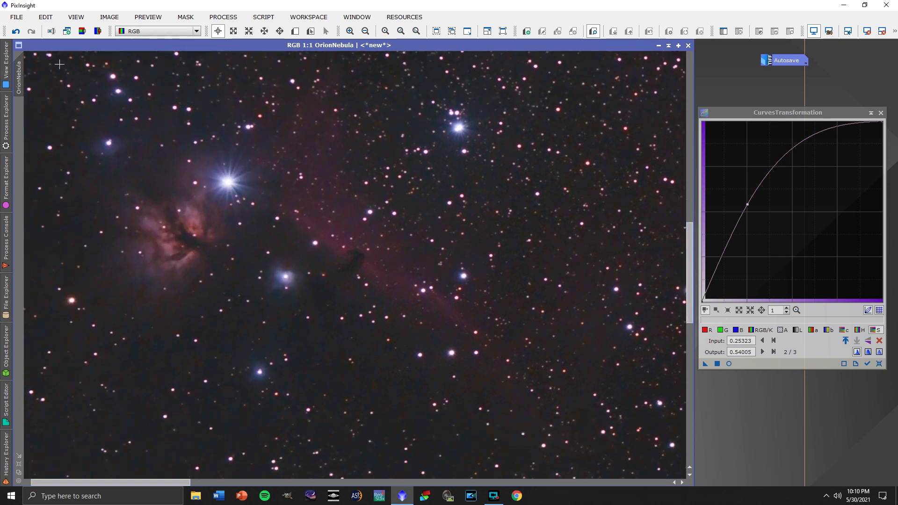
# - Compare the Flame and Horsehead area with and without the saturation boost by undoing and redoing it
pyautogui.click(18, 34)
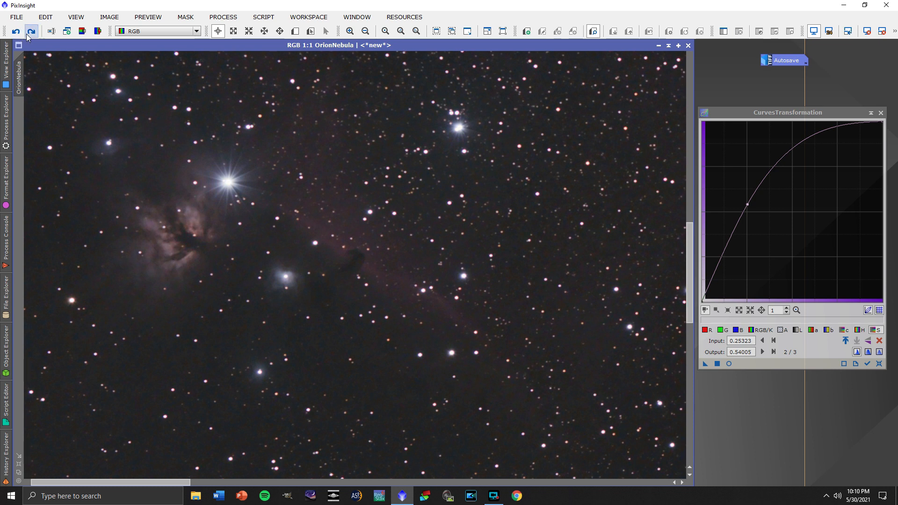
pyautogui.click(32, 33)
pyautogui.click(32, 32)
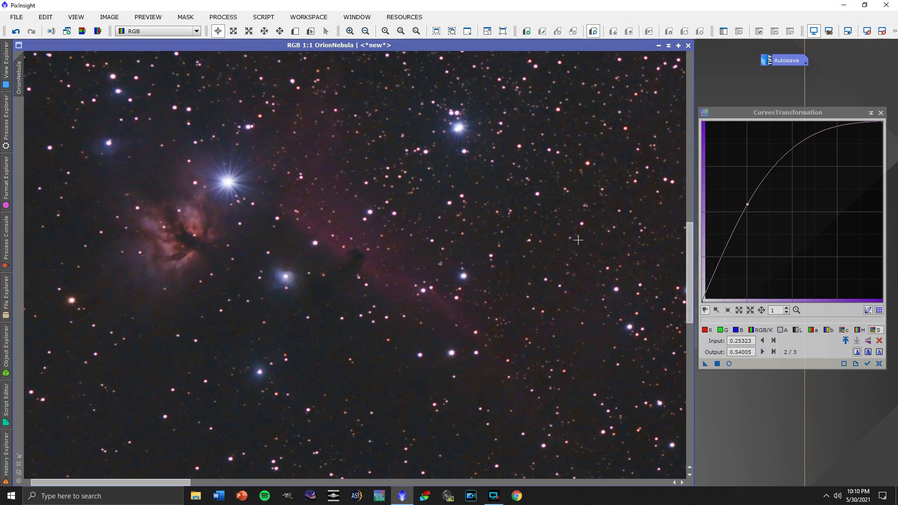
# - Examine the saturated image across the full field, the Orion Nebula core and the star field above the Flame Nebula
pyautogui.scroll(-2, 578, 239)
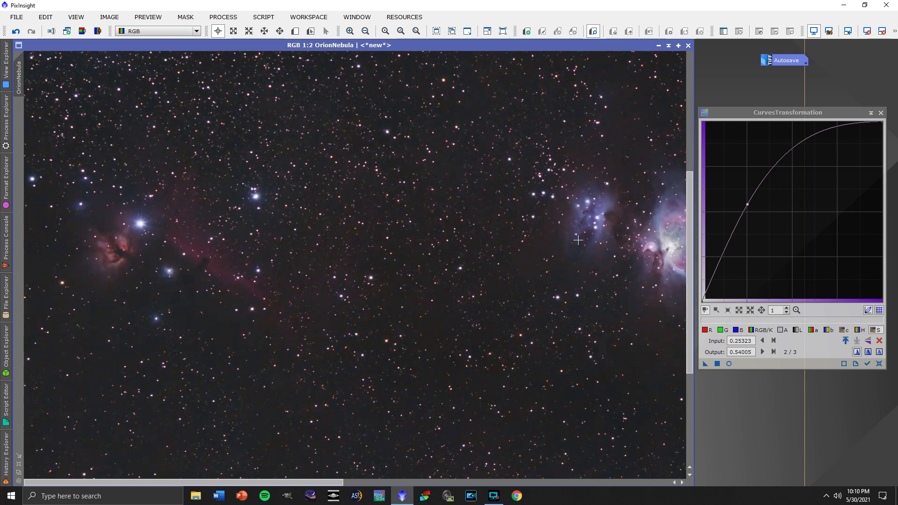
pyautogui.scroll(-1, 578, 240)
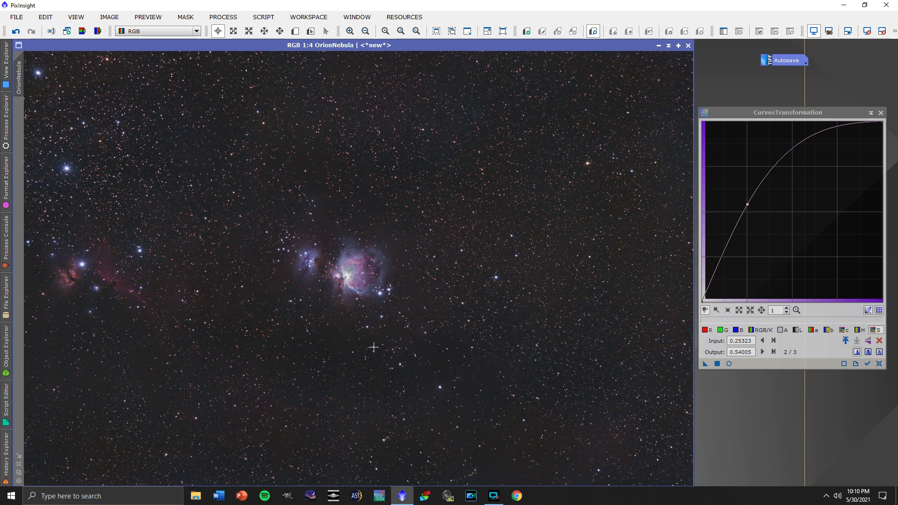
pyautogui.scroll(2, 373, 347)
pyautogui.scroll(1, 374, 412)
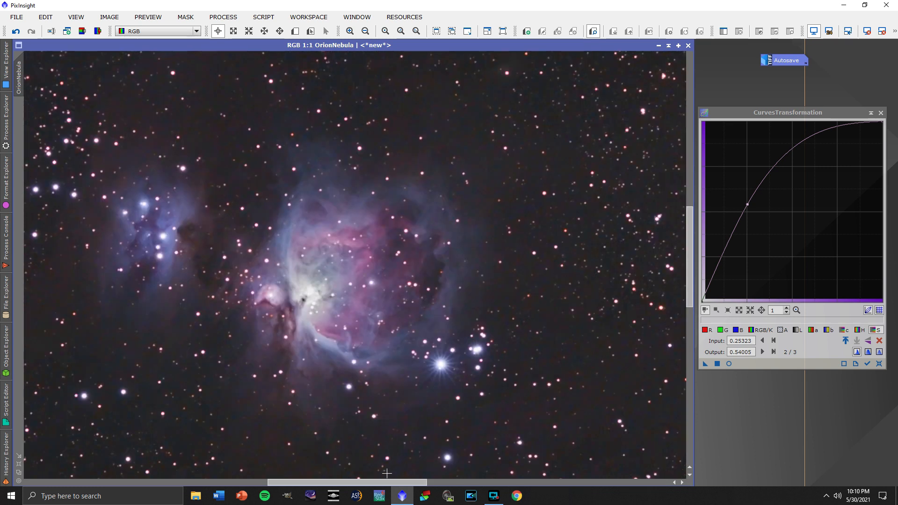
pyautogui.moveTo(385, 481); pyautogui.dragTo(150, 470)
pyautogui.moveTo(691, 258); pyautogui.dragTo(672, 169)
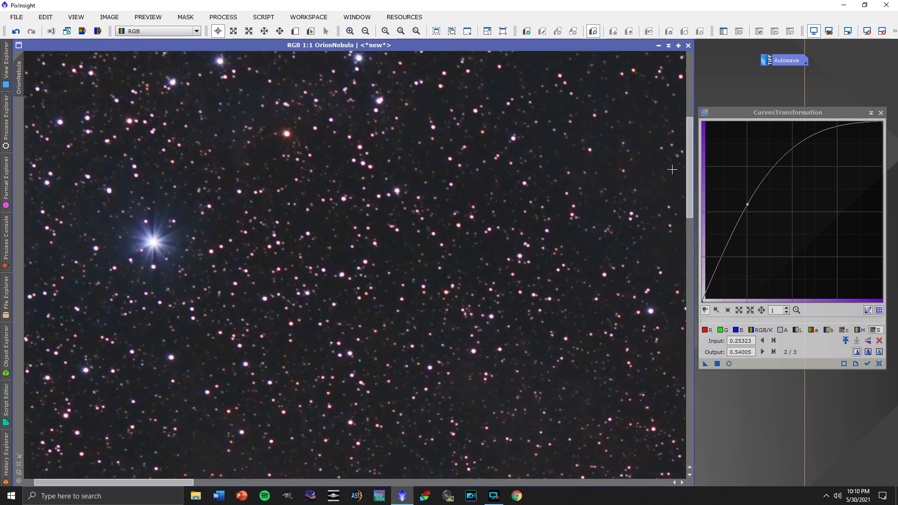
pyautogui.scroll(-2, 500, 237)
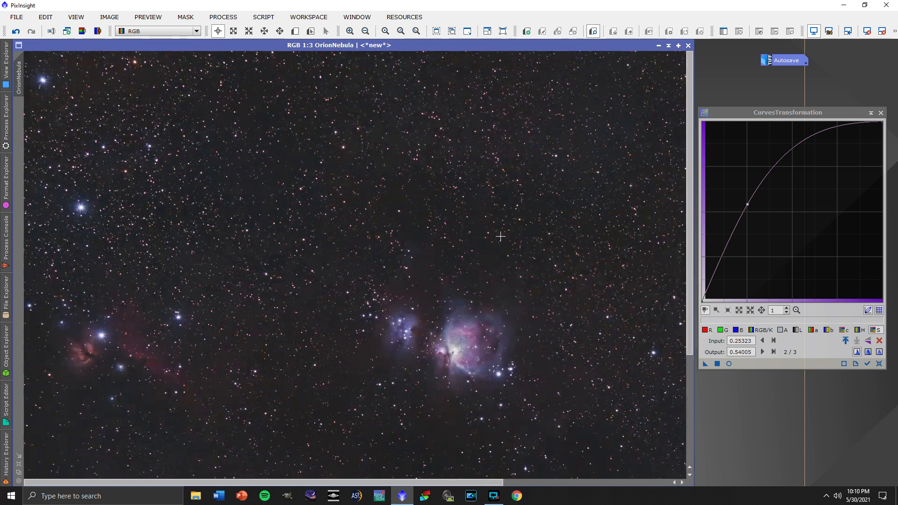
pyautogui.scroll(-1, 500, 237)
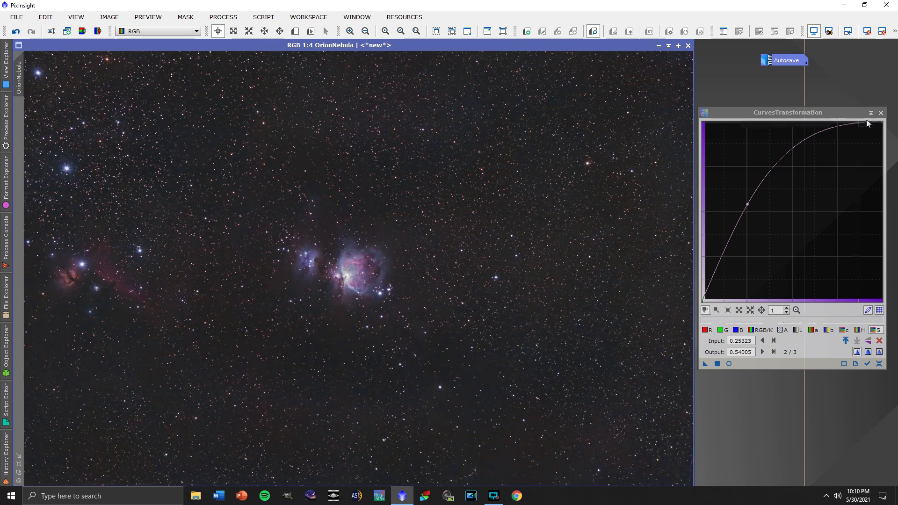
# - Close CurvesTransformation and open the RangeSelection mask generation process
pyautogui.click(881, 114)
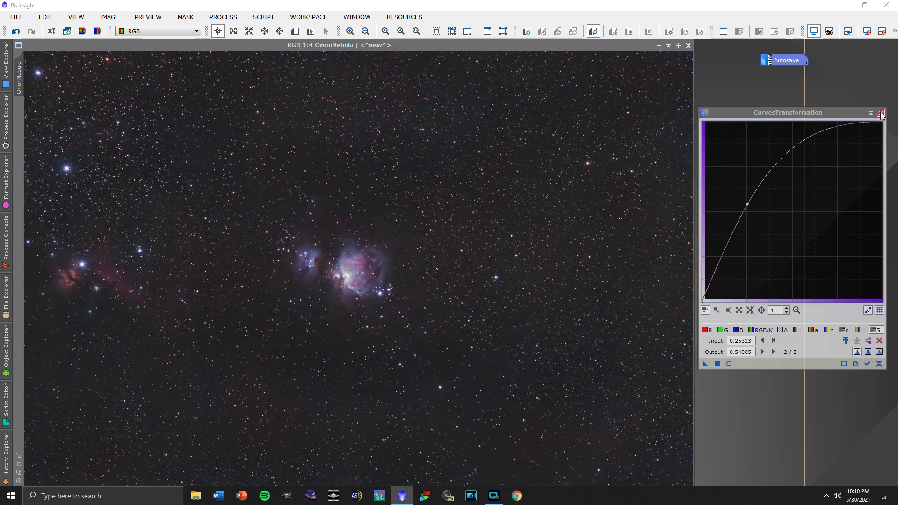
pyautogui.click(881, 113)
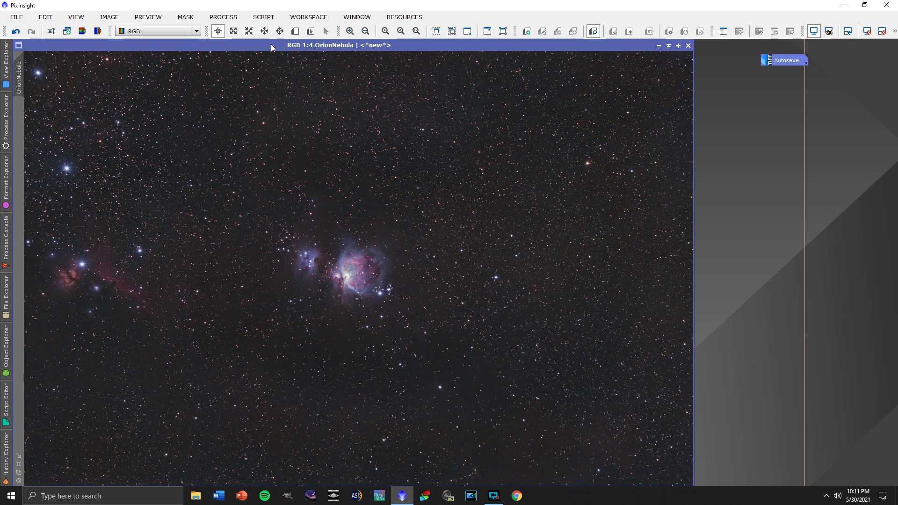
pyautogui.click(229, 18)
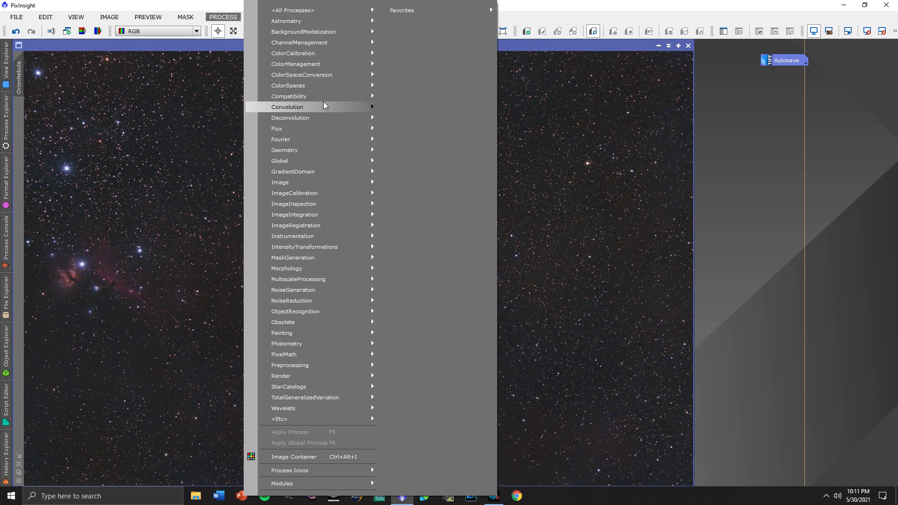
pyautogui.moveTo(321, 106)
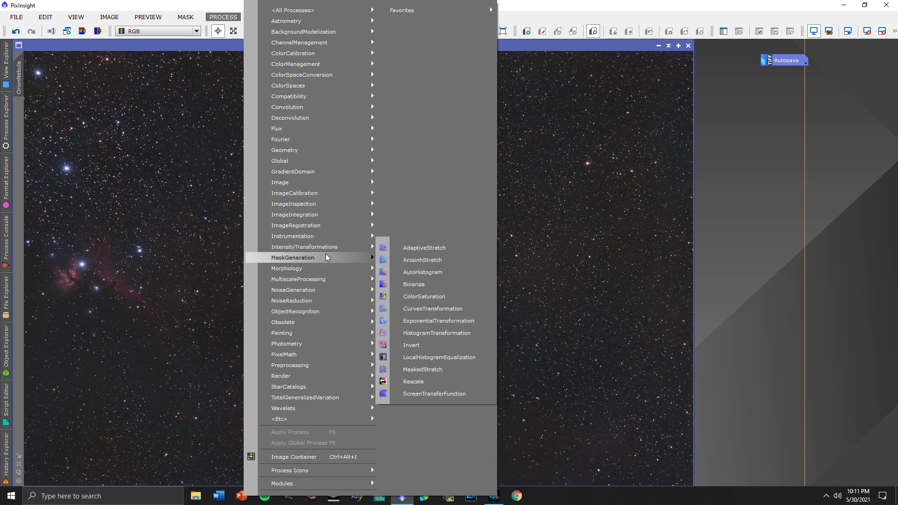
pyautogui.moveTo(325, 257)
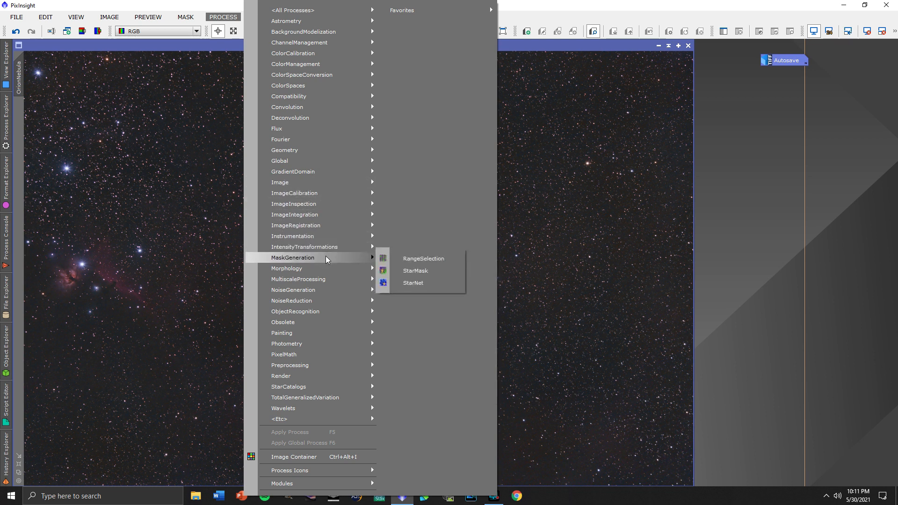
pyautogui.click(408, 259)
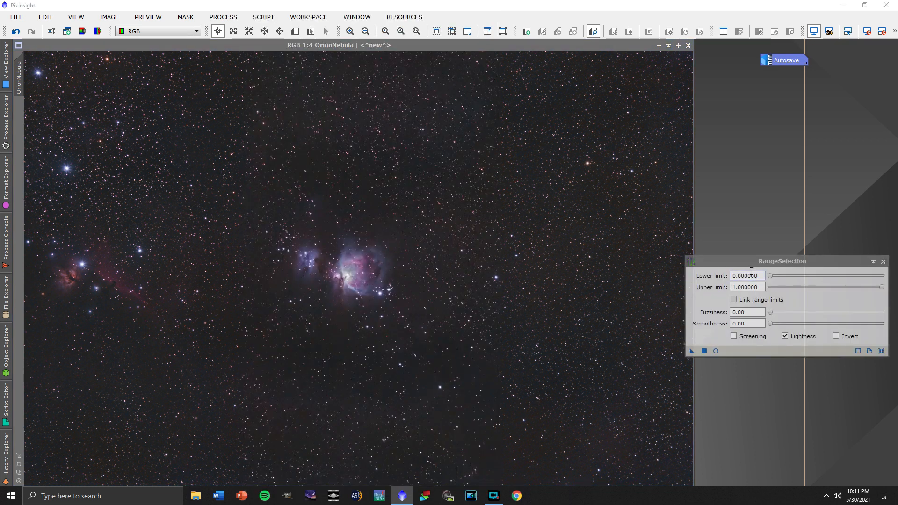
# - Preview the range selection on OrionNebula in real time and set its lower limit to 0.17 to isolate the nebulae
pyautogui.moveTo(765, 266); pyautogui.dragTo(753, 209)
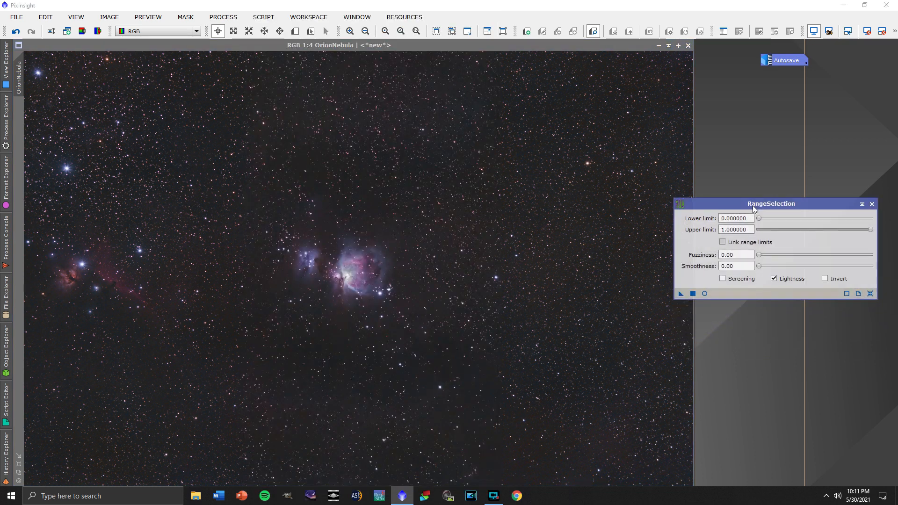
pyautogui.click(706, 293)
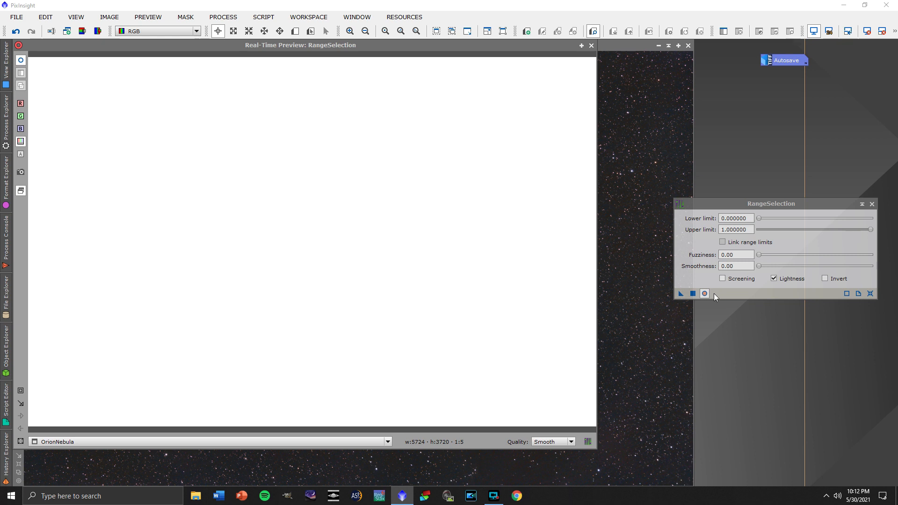
pyautogui.click(758, 218)
pyautogui.moveTo(759, 218); pyautogui.dragTo(780, 222)
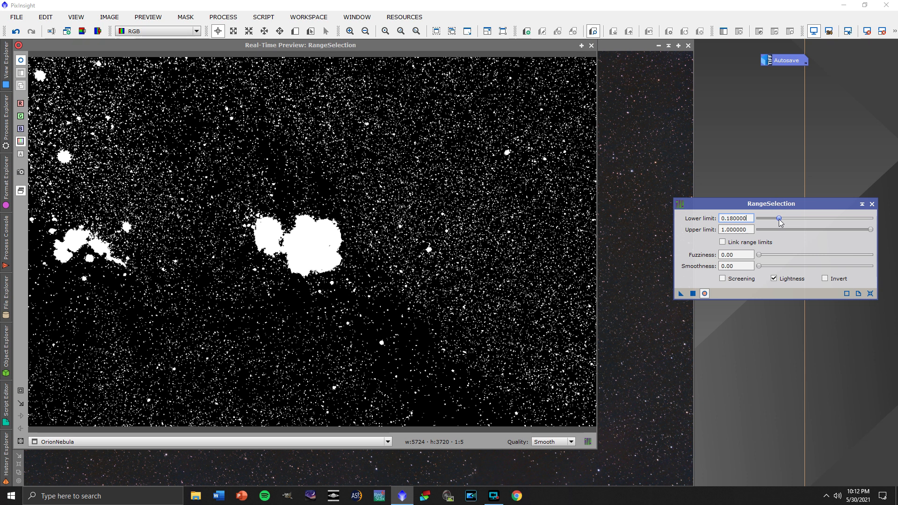
pyautogui.scroll(3, 779, 219)
pyautogui.scroll(-4, 779, 219)
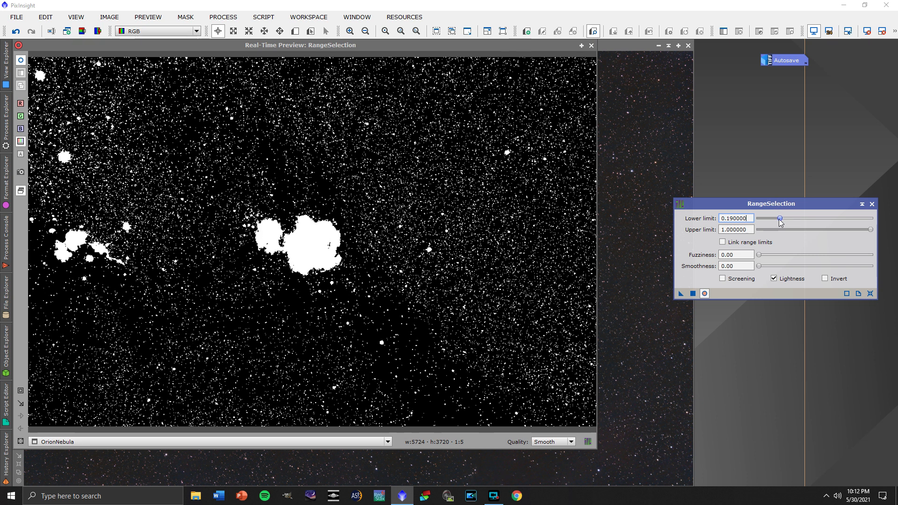
pyautogui.scroll(-1, 779, 219)
pyautogui.scroll(1, 779, 220)
pyautogui.scroll(-1, 779, 219)
pyautogui.scroll(2, 779, 219)
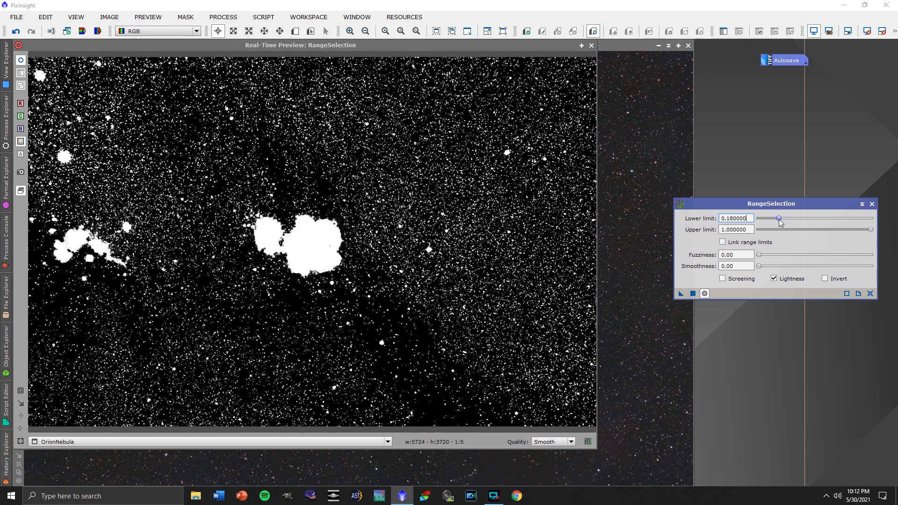
pyautogui.scroll(-1, 779, 219)
pyautogui.scroll(1, 779, 219)
pyautogui.scroll(-1, 779, 220)
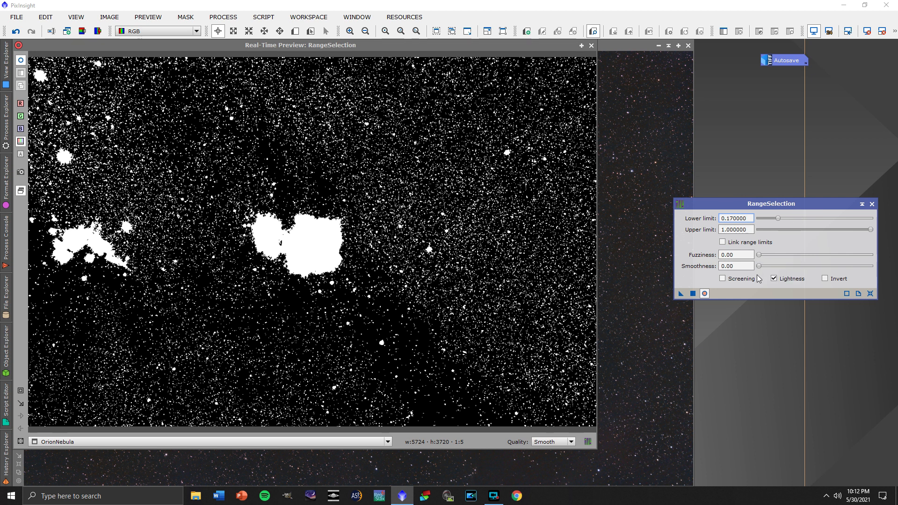
# - Set the range selection's smoothness to 10, generate the mask image, and close RangeSelection
pyautogui.moveTo(759, 267); pyautogui.dragTo(784, 266)
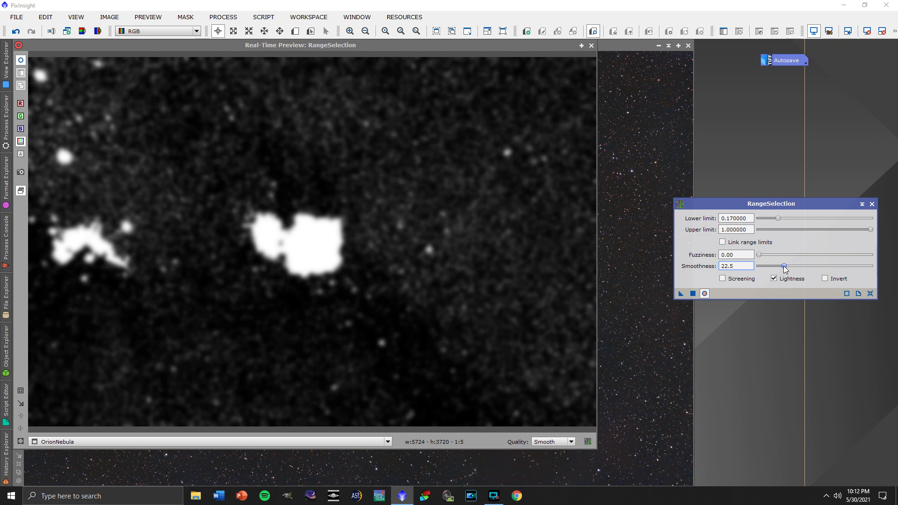
pyautogui.moveTo(784, 266); pyautogui.dragTo(771, 270)
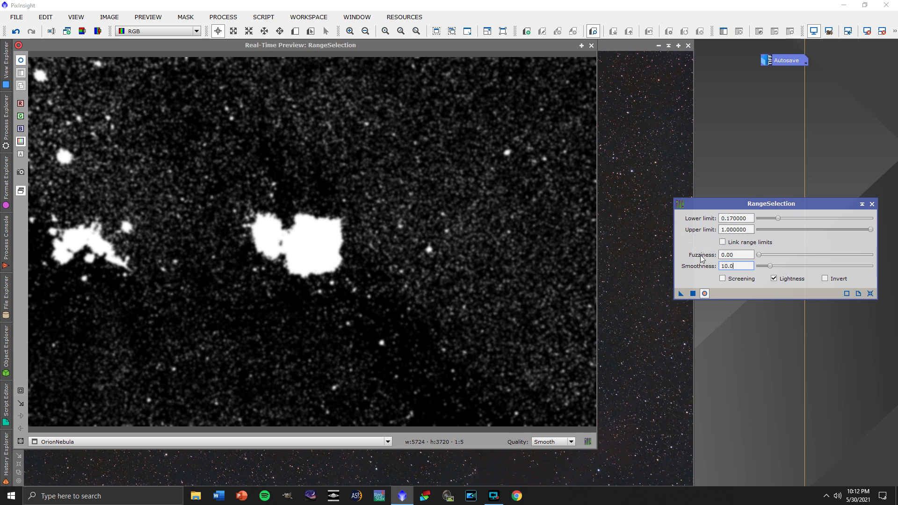
pyautogui.click(591, 45)
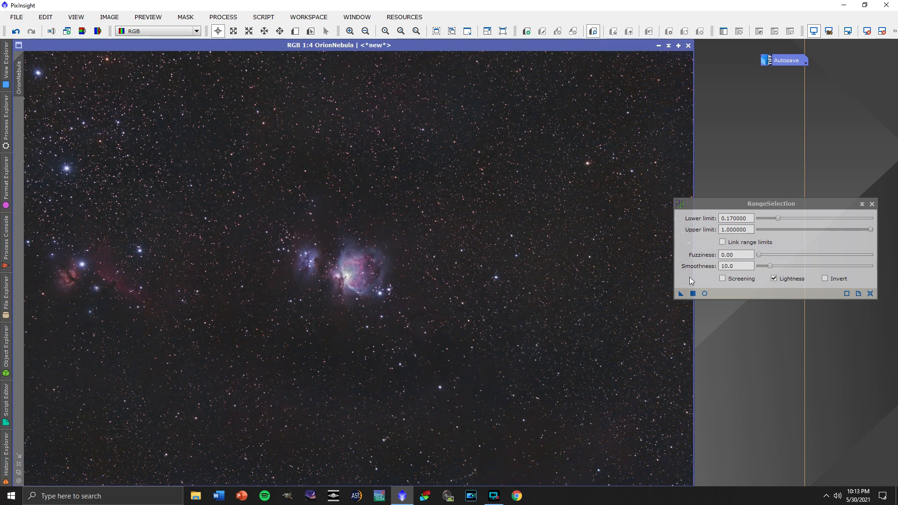
pyautogui.click(708, 204)
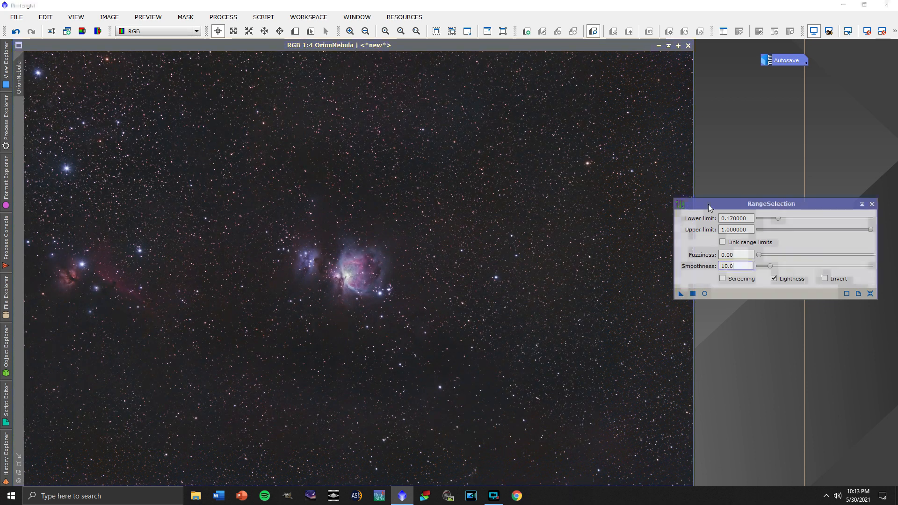
pyautogui.click(693, 293)
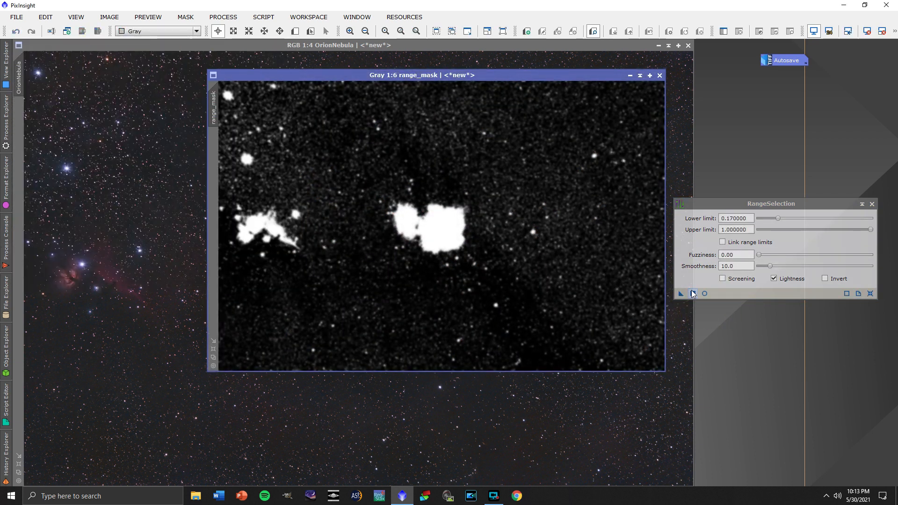
pyautogui.click(872, 204)
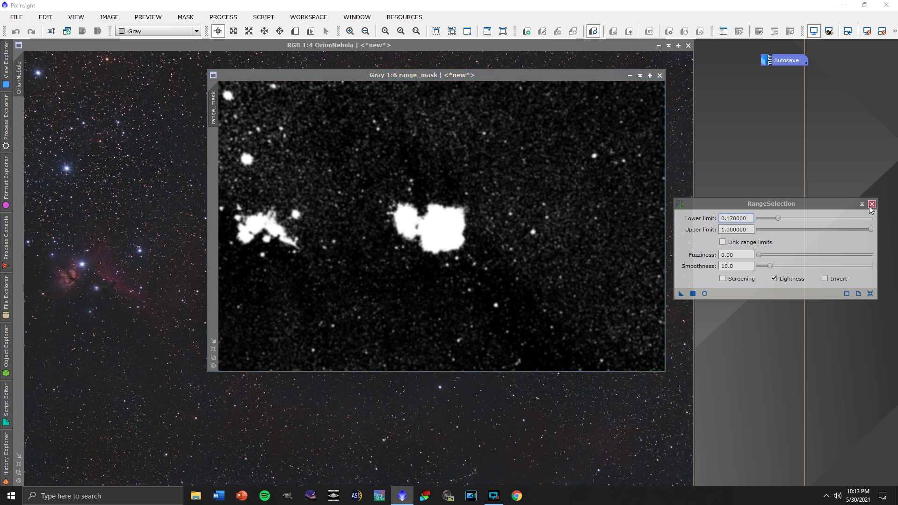
# - Apply range_mask as the mask of OrionNebula and iconize the mask image in the empty workspace area beside it
pyautogui.moveTo(521, 77); pyautogui.dragTo(759, 148)
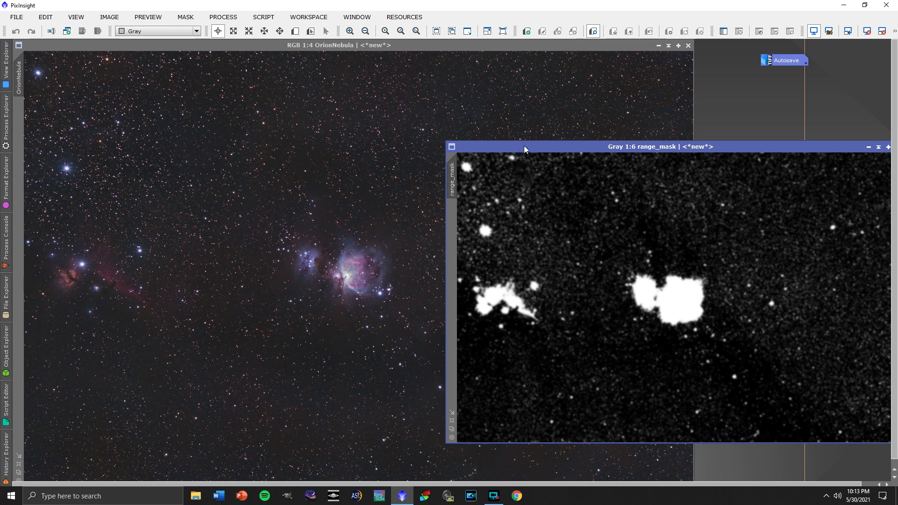
pyautogui.moveTo(524, 145); pyautogui.dragTo(543, 155)
pyautogui.moveTo(471, 187); pyautogui.dragTo(19, 120)
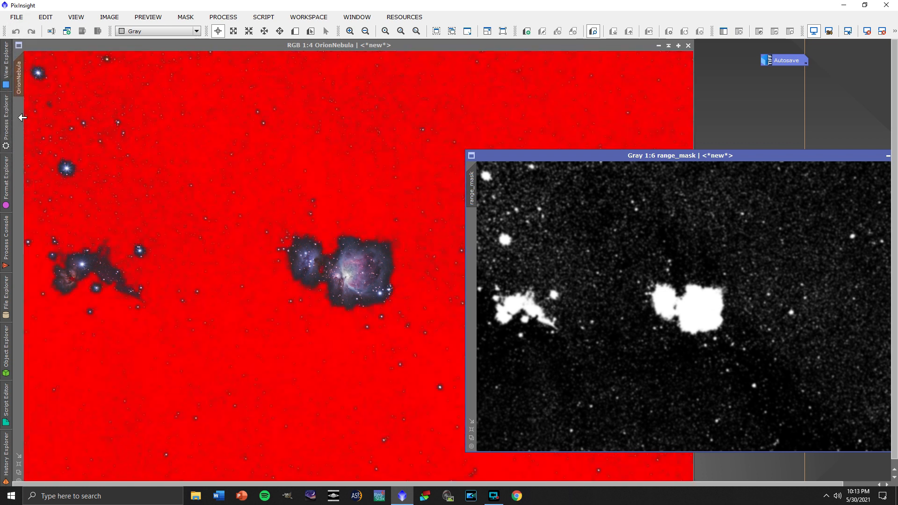
pyautogui.moveTo(861, 150); pyautogui.dragTo(797, 142)
pyautogui.click(823, 148)
pyautogui.moveTo(659, 299); pyautogui.dragTo(778, 136)
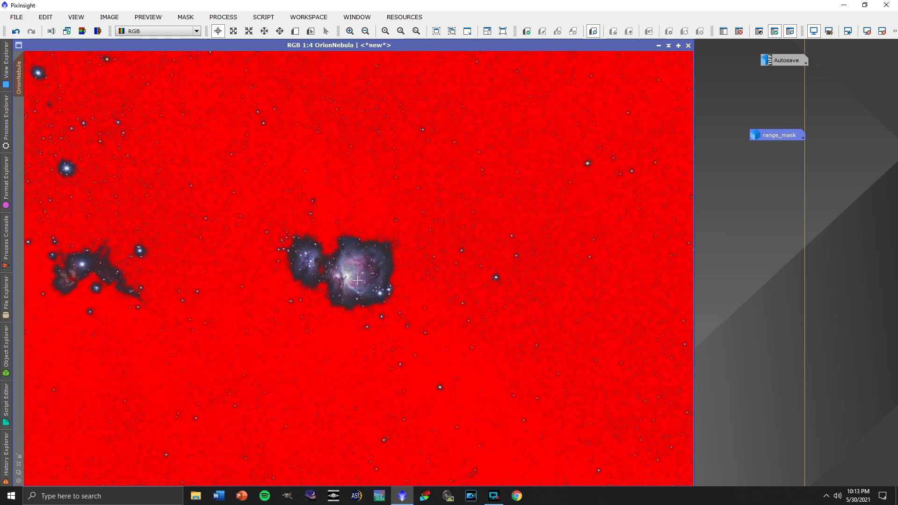
# - Check which nebula areas the mask leaves exposed, and hide the red mask overlay while keeping the mask enabled
pyautogui.scroll(2, 358, 280)
pyautogui.scroll(1, 357, 280)
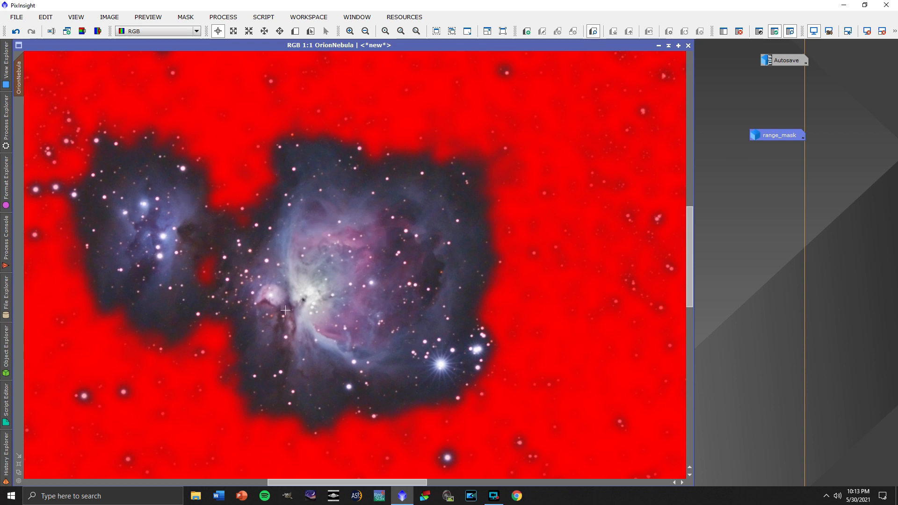
pyautogui.moveTo(348, 483)
pyautogui.mouseDown()
pyautogui.moveTo(108, 476)
pyautogui.moveTo(343, 476)
pyautogui.mouseUp()
pyautogui.scroll(-2, 373, 300)
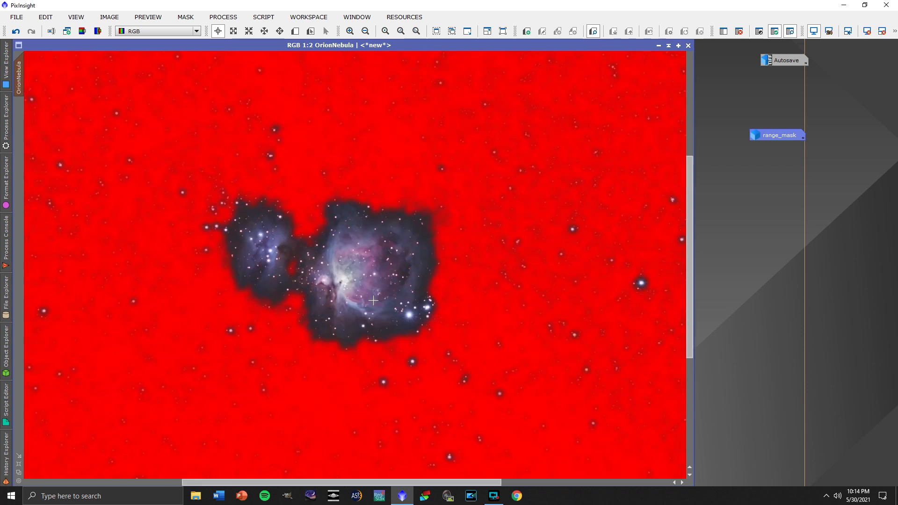
pyautogui.scroll(-2, 373, 300)
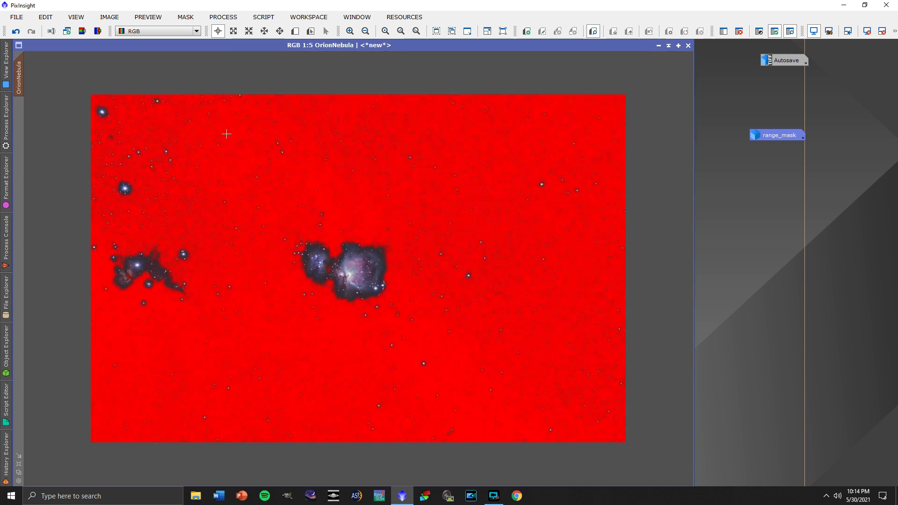
pyautogui.click(188, 18)
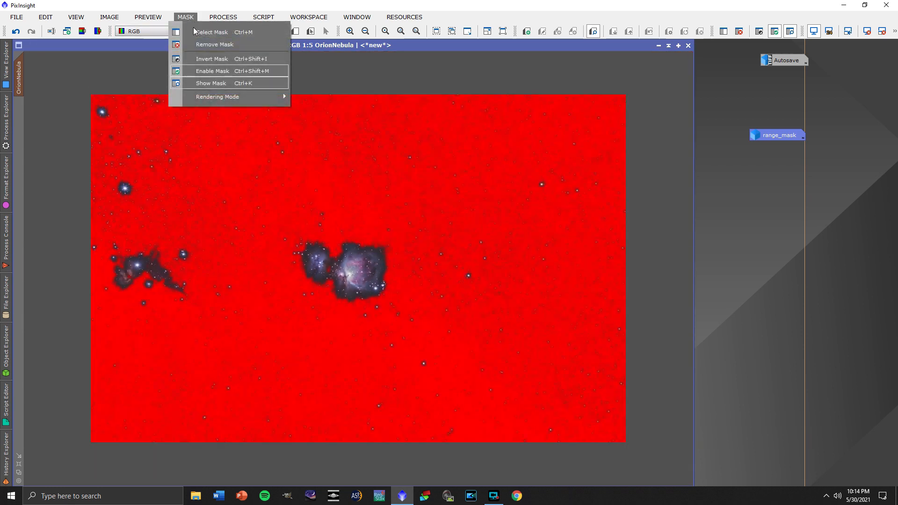
pyautogui.click(209, 84)
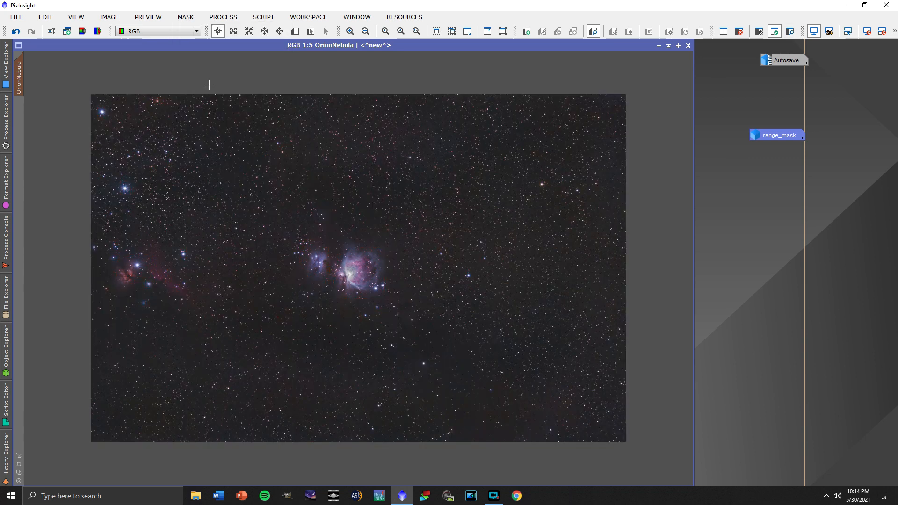
pyautogui.click(185, 17)
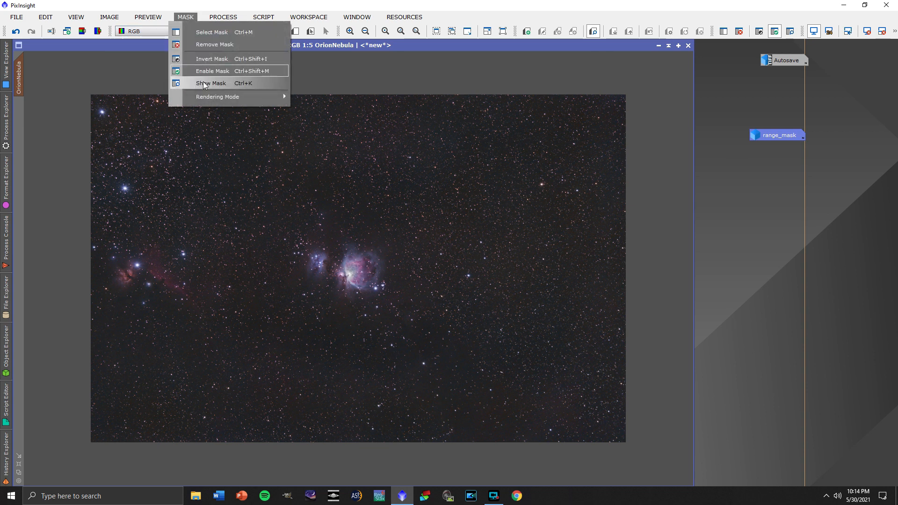
pyautogui.click(209, 83)
pyautogui.click(186, 18)
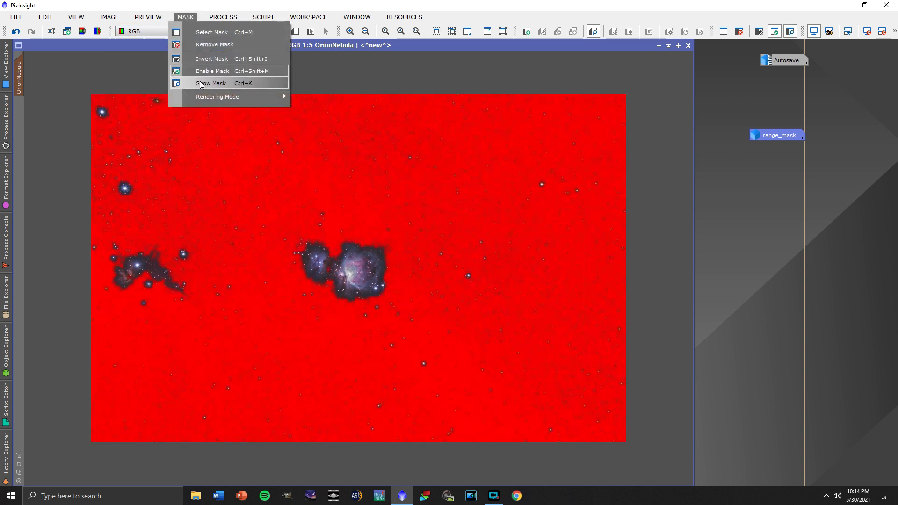
pyautogui.click(209, 83)
# - Open the UnsharpMask convolution process and place its window beside the OrionNebula image
pyautogui.scroll(2, 295, 206)
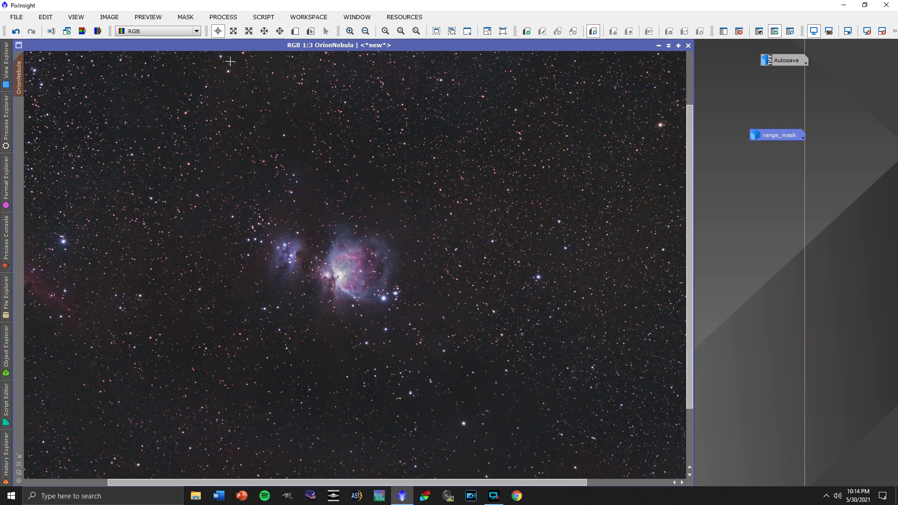
pyautogui.click(228, 19)
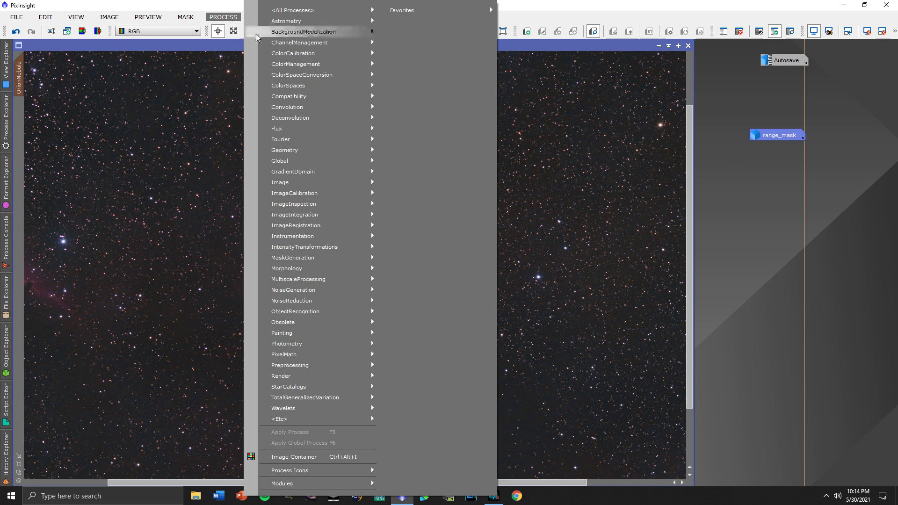
pyautogui.moveTo(256, 35)
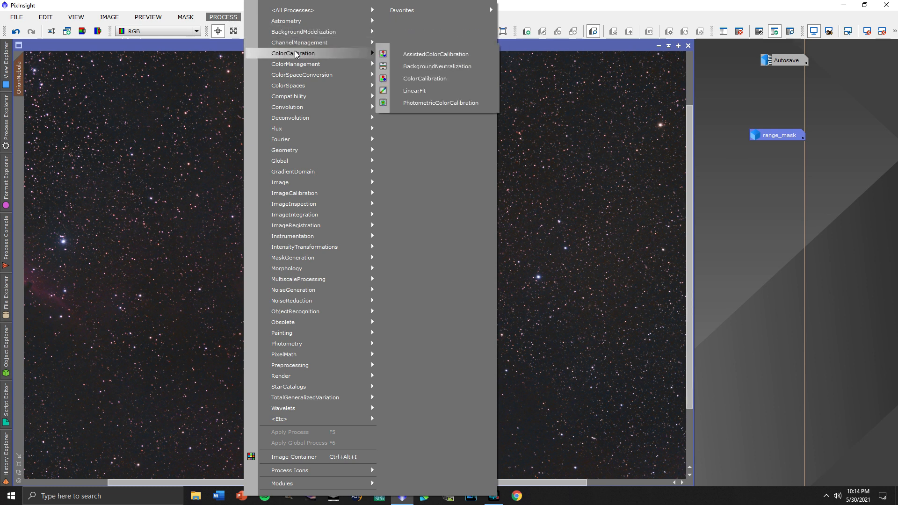
pyautogui.moveTo(310, 108)
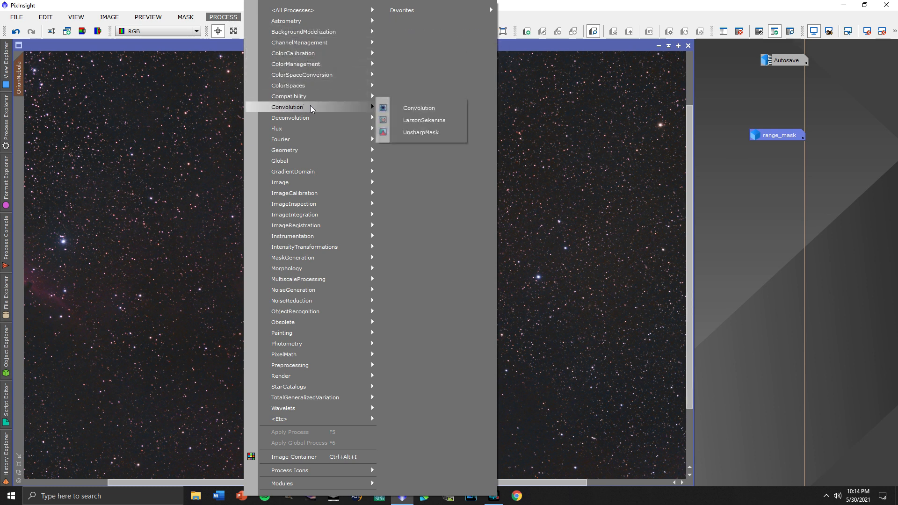
pyautogui.click(417, 133)
pyautogui.moveTo(733, 141); pyautogui.dragTo(761, 173)
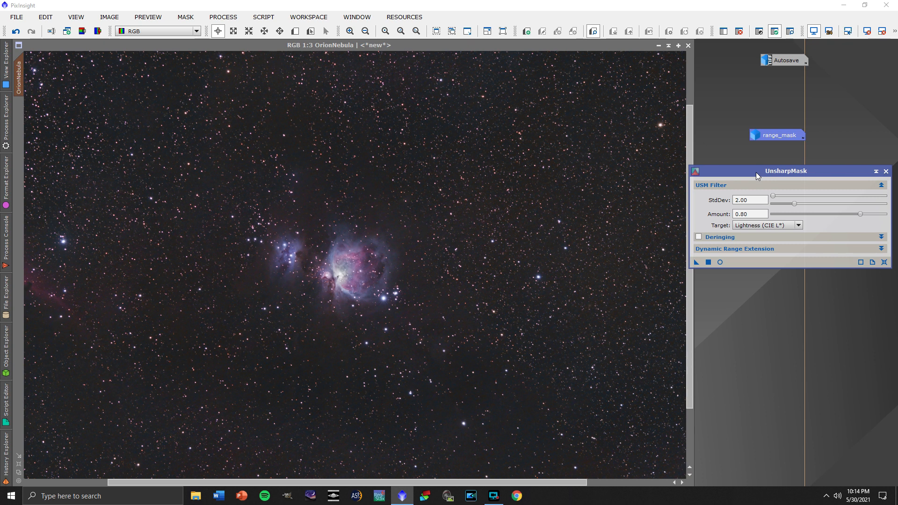
# - Define a preview region around the Orion Nebula and the neighbouring blue nebula, and display that preview on its own
pyautogui.click(295, 31)
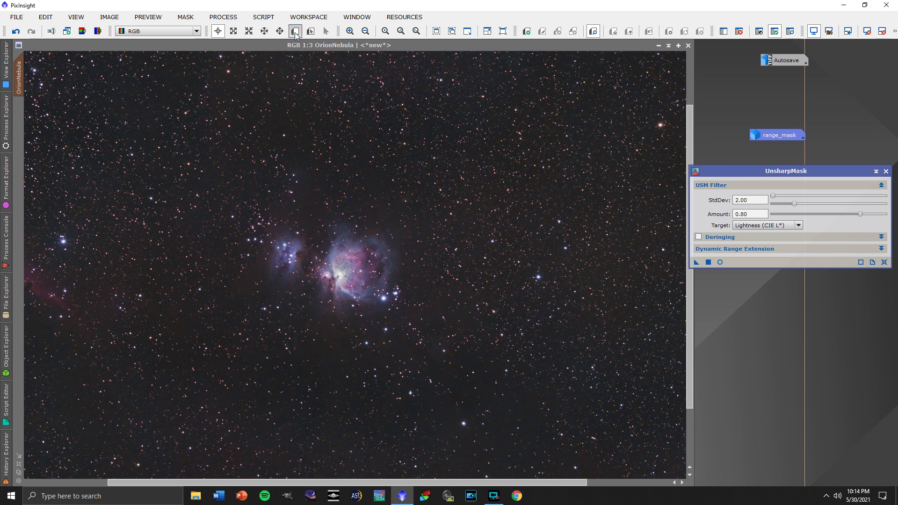
pyautogui.moveTo(225, 164); pyautogui.dragTo(466, 361)
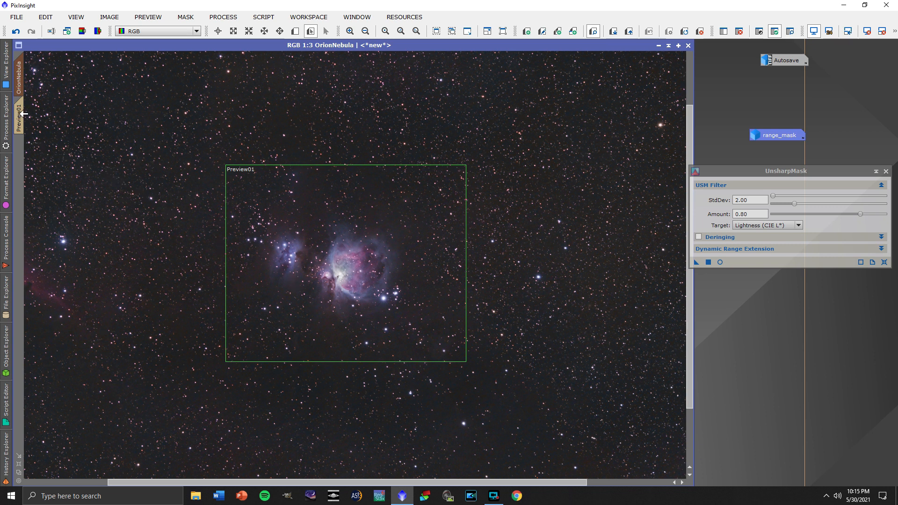
pyautogui.click(21, 113)
pyautogui.scroll(-1, 221, 133)
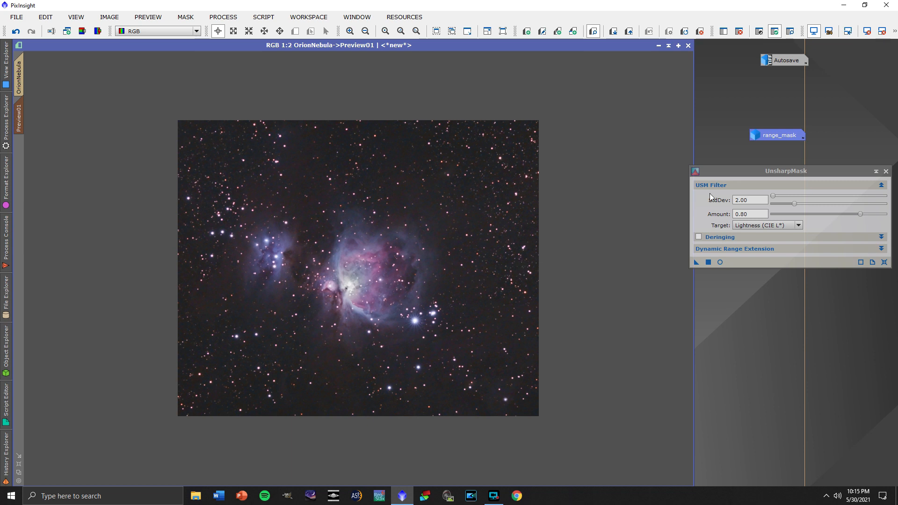
# - Preview the unsharp mask in real time on Preview01, and set StdDev to 2.50 and Amount to 0.75
pyautogui.click(721, 262)
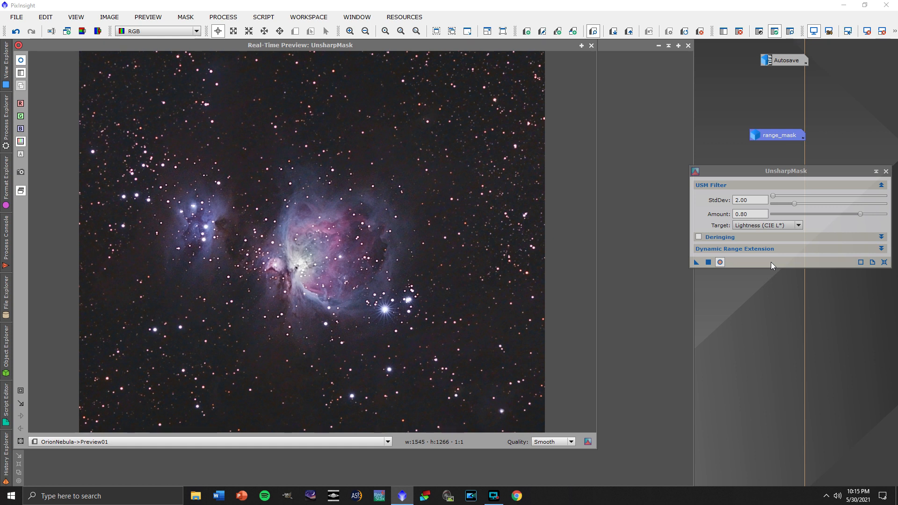
pyautogui.moveTo(794, 204); pyautogui.dragTo(772, 204)
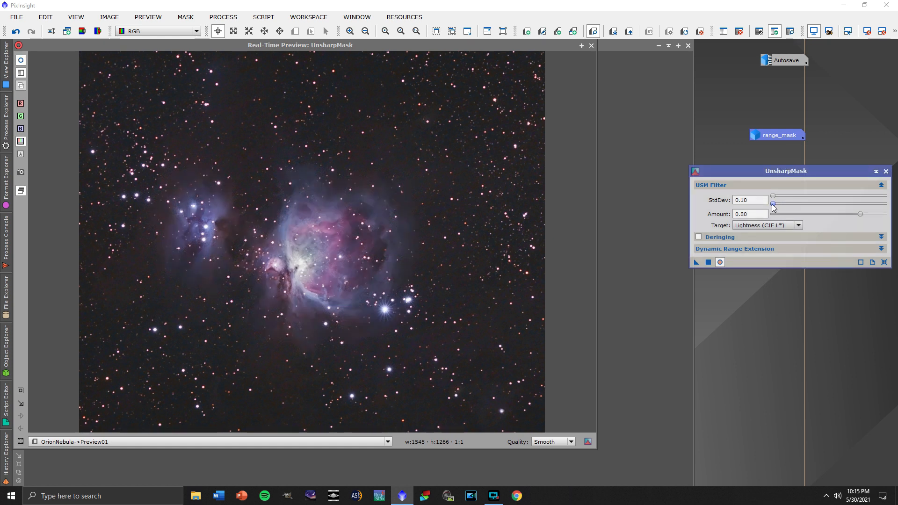
pyautogui.moveTo(773, 207); pyautogui.dragTo(854, 206)
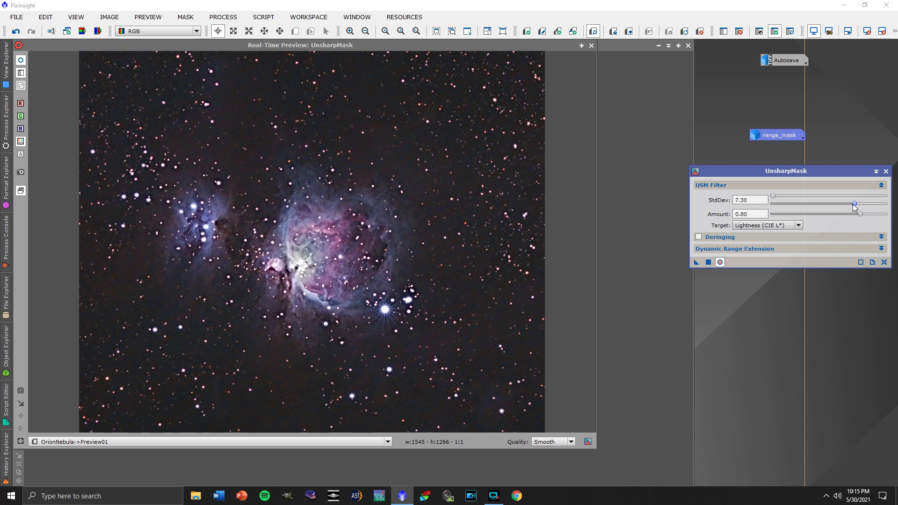
pyautogui.moveTo(854, 207); pyautogui.dragTo(788, 208)
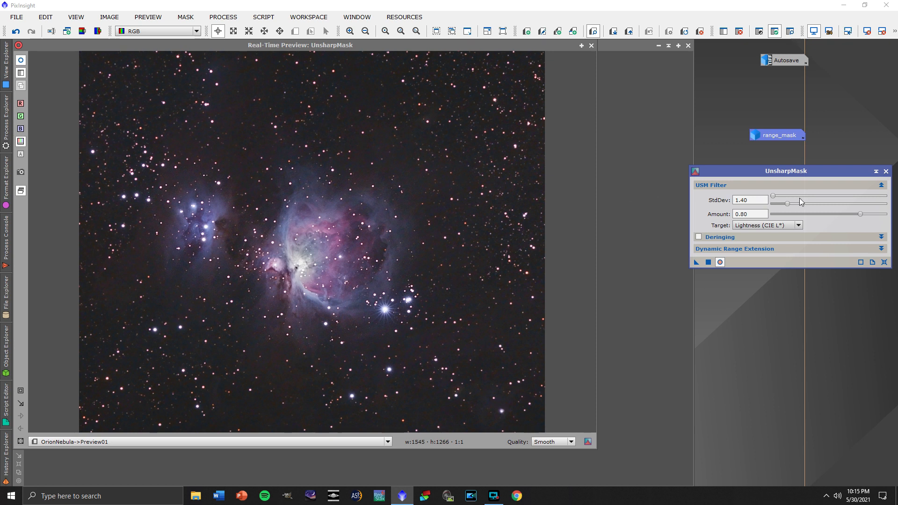
pyautogui.moveTo(789, 207); pyautogui.dragTo(802, 206)
pyautogui.click(860, 214)
pyautogui.moveTo(861, 215); pyautogui.dragTo(855, 217)
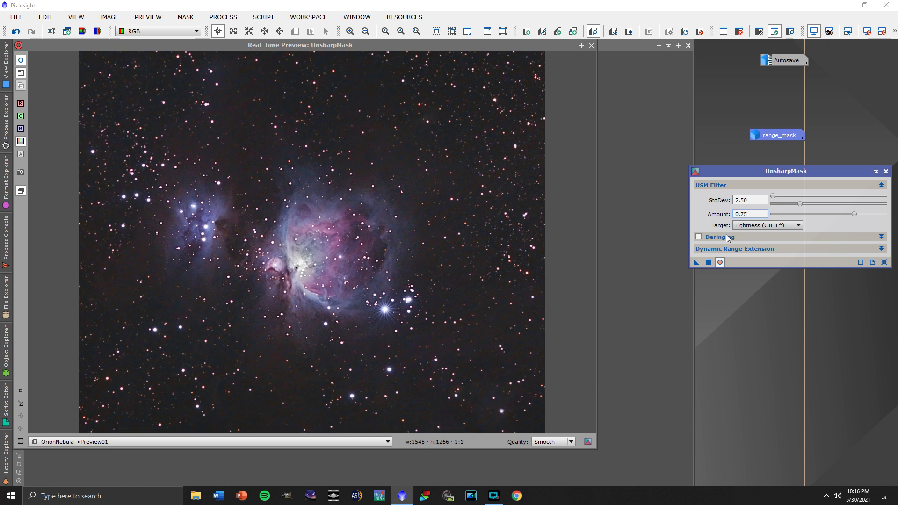
# - Enable deringing for the unsharp mask with Dark at 0.1000, comparing the real-time preview with and without it
pyautogui.click(699, 237)
pyautogui.click(878, 237)
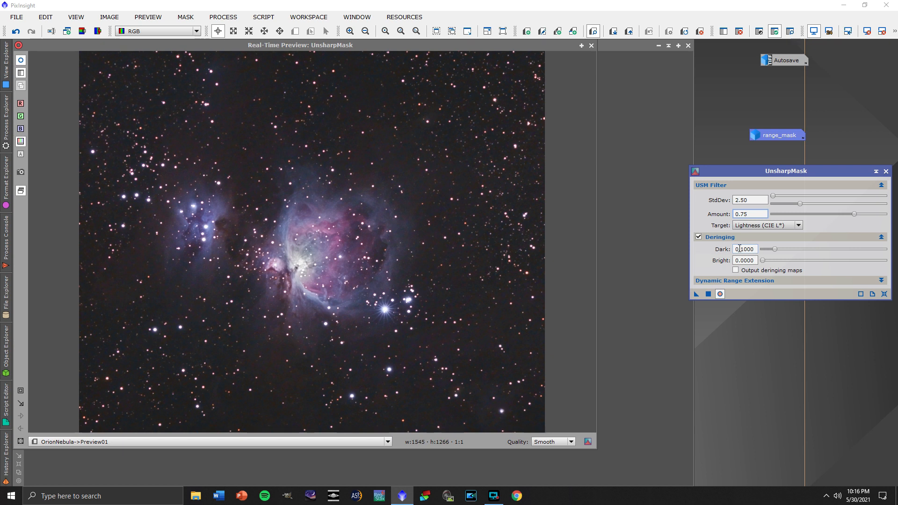
pyautogui.click(699, 238)
pyautogui.click(698, 237)
pyautogui.click(699, 237)
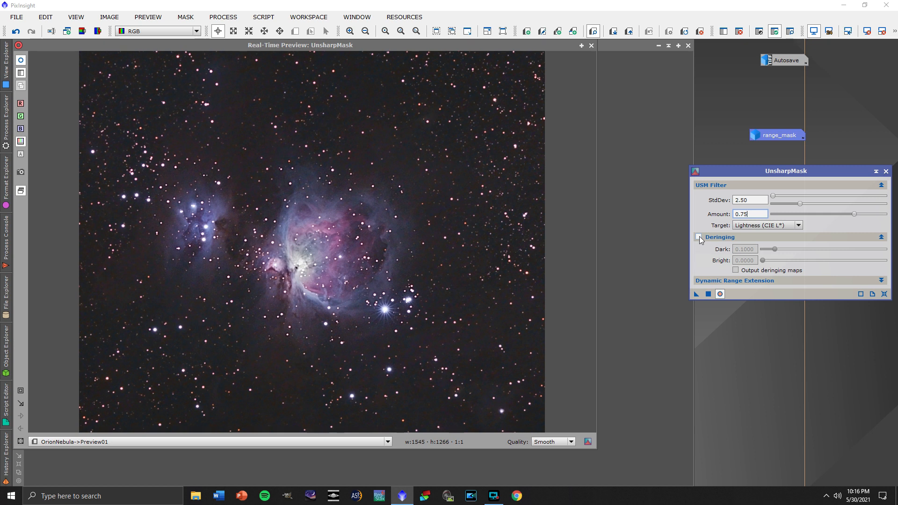
pyautogui.click(698, 237)
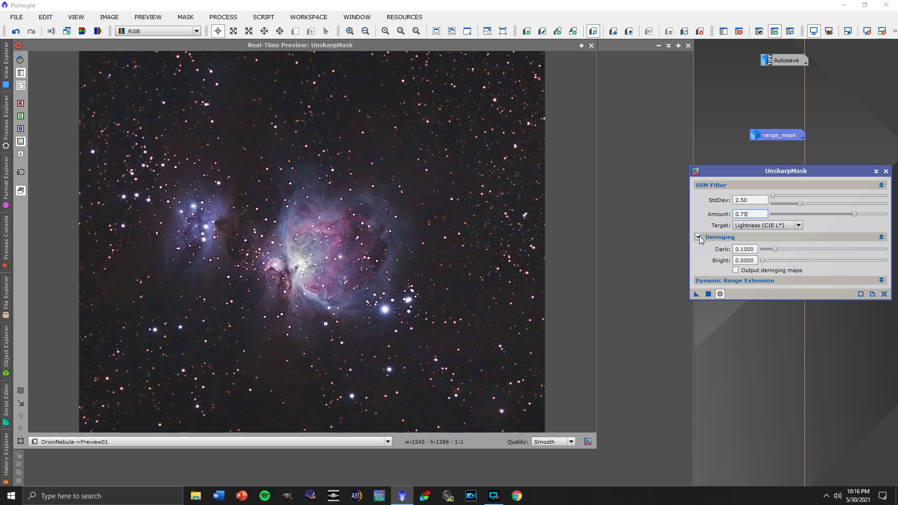
pyautogui.click(699, 237)
pyautogui.click(699, 237)
pyautogui.click(699, 237)
pyautogui.click(699, 237)
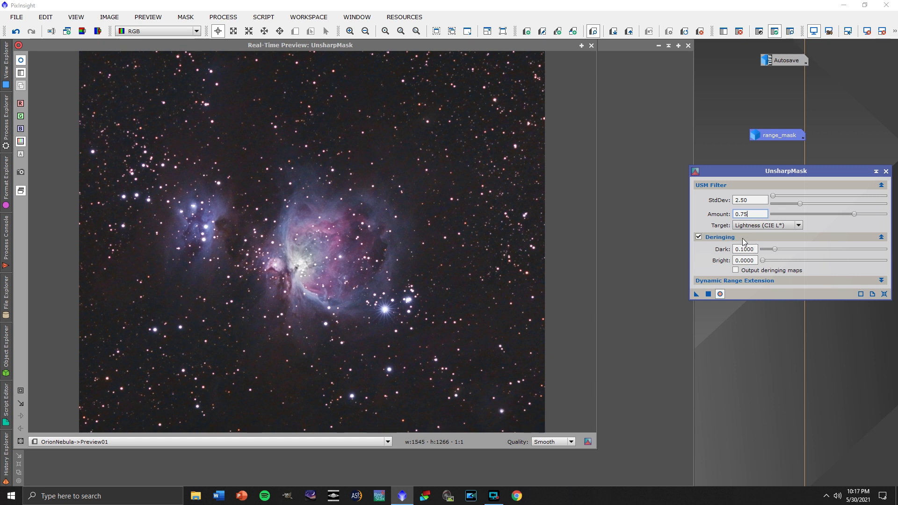
# - Close the real-time preview, apply the unsharp mask to Preview01, and inspect the sharpened nebulae at 1:1
pyautogui.click(592, 46)
pyautogui.click(591, 46)
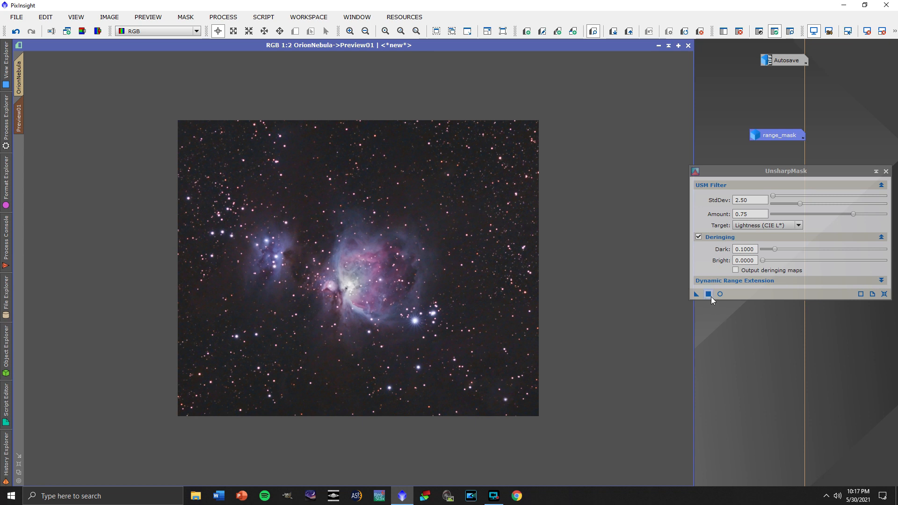
pyautogui.moveTo(708, 295); pyautogui.dragTo(572, 286)
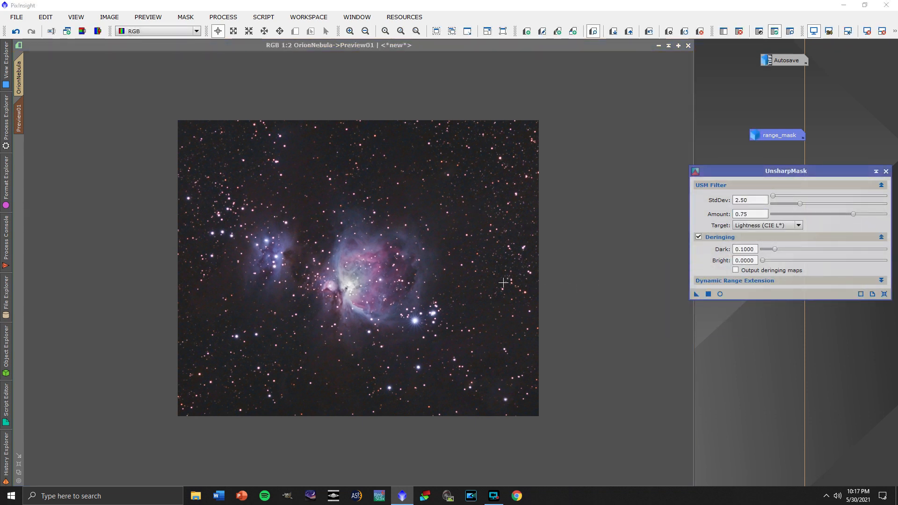
pyautogui.scroll(1, 468, 283)
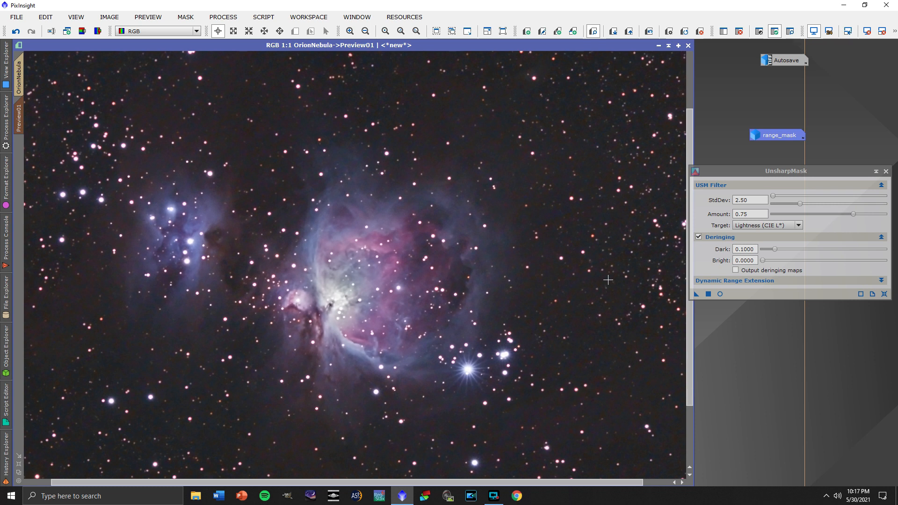
pyautogui.scroll(-1, 545, 276)
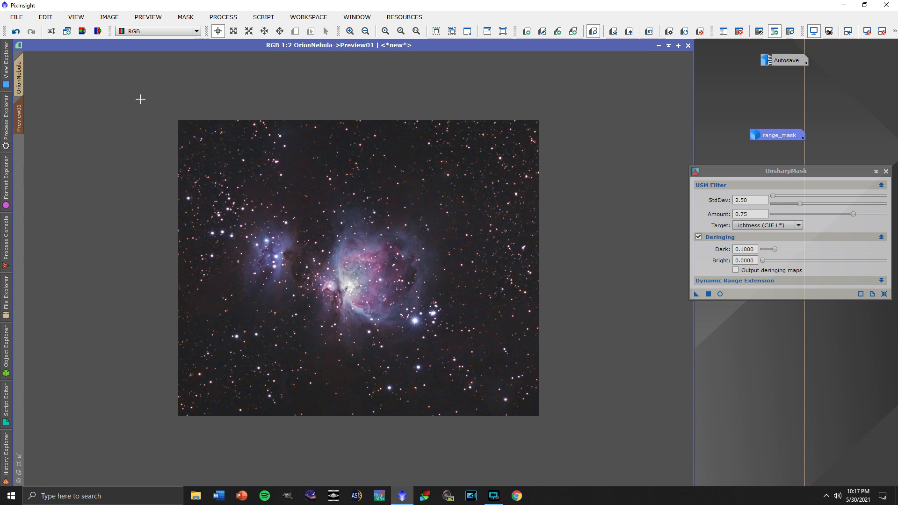
# - Delete Preview01 and apply the unsharp mask to the full OrionNebula image
pyautogui.click(21, 79)
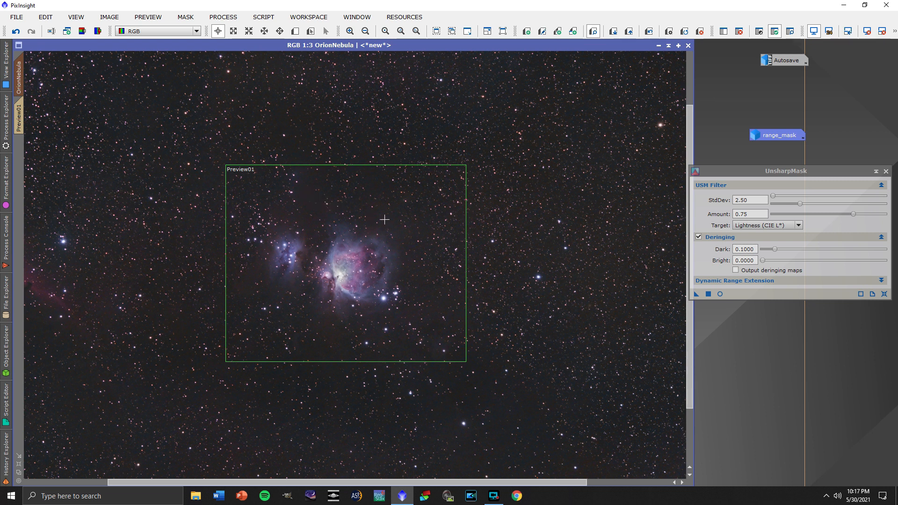
pyautogui.click(21, 120)
pyautogui.rightClick(21, 121)
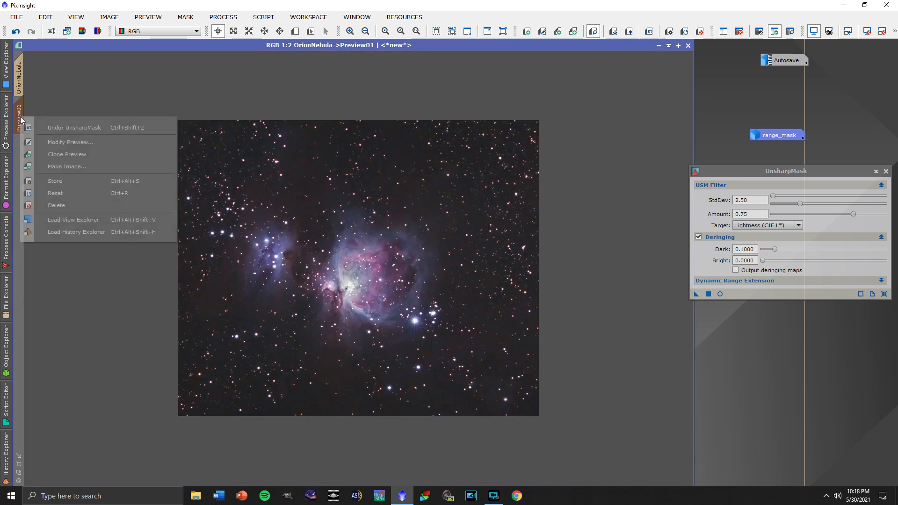
pyautogui.click(51, 205)
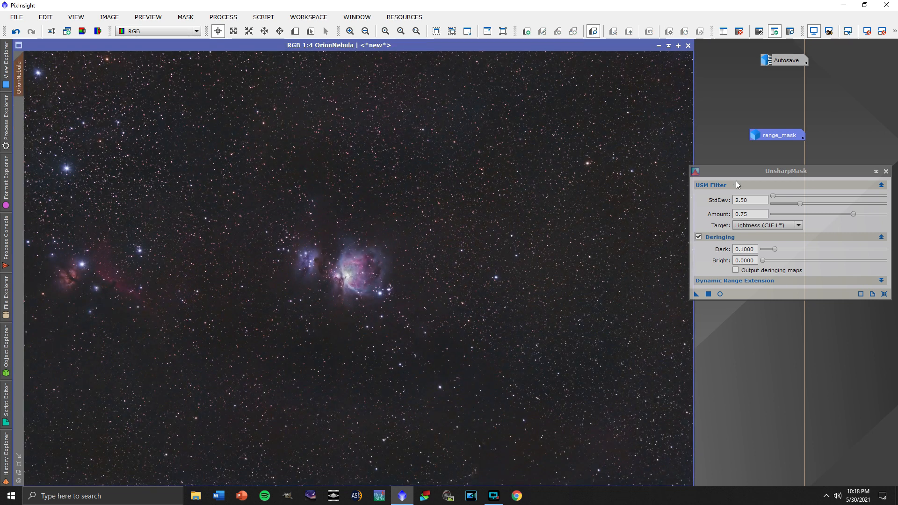
pyautogui.click(765, 173)
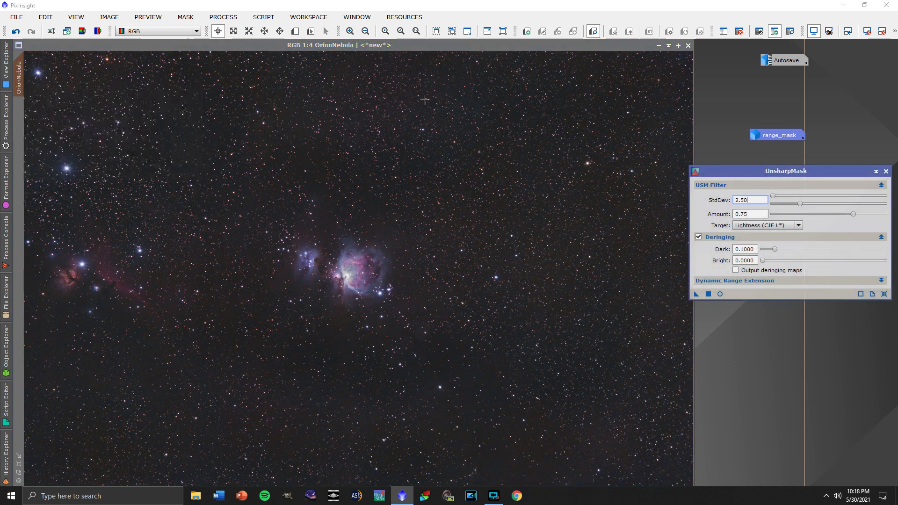
pyautogui.click(709, 293)
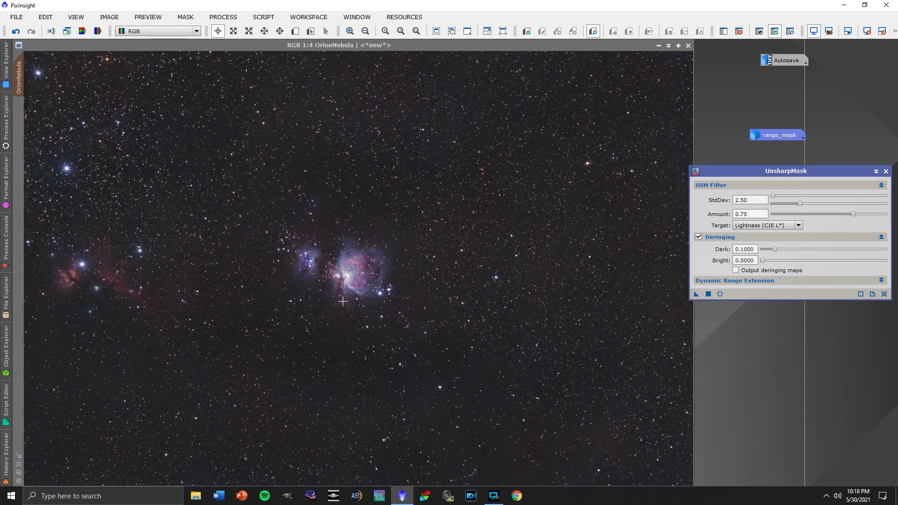
# - Compare the Orion and Flame nebula regions before and after sharpening by undoing and redoing the unsharp mask
pyautogui.scroll(3, 343, 302)
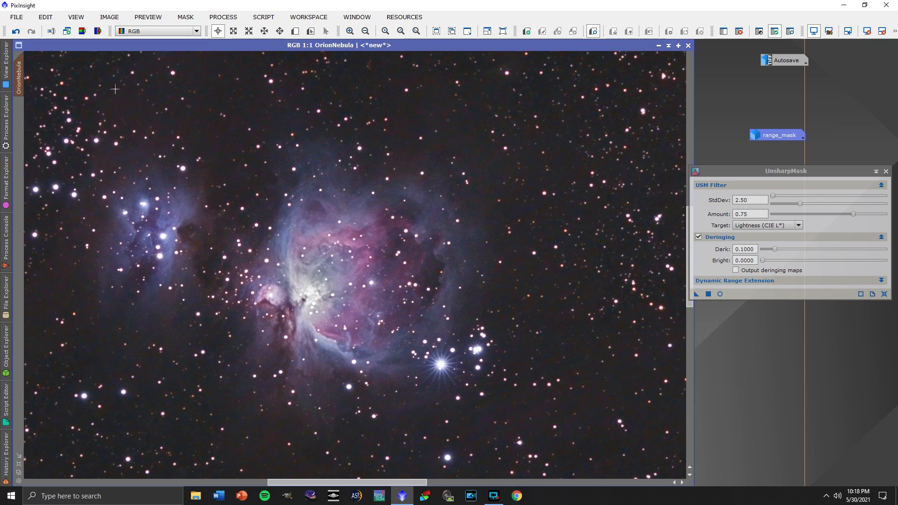
pyautogui.click(18, 34)
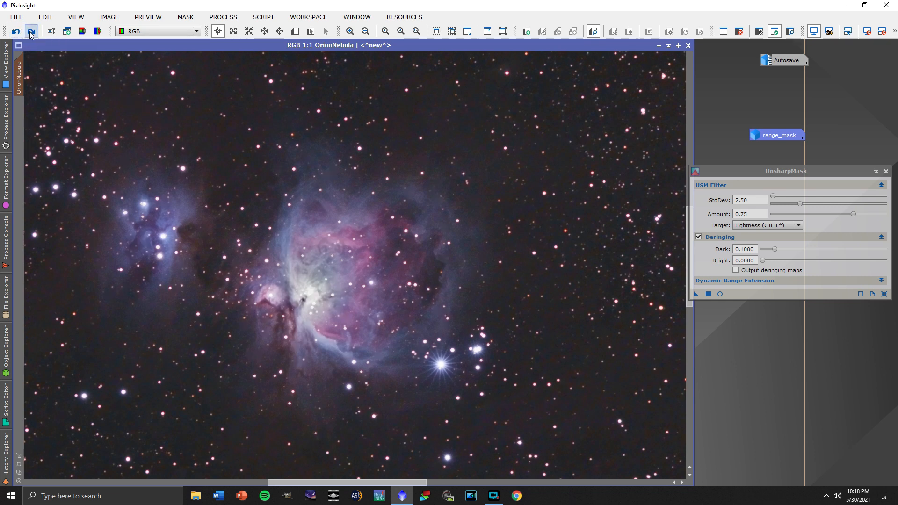
pyautogui.click(31, 32)
pyautogui.moveTo(353, 483); pyautogui.dragTo(109, 465)
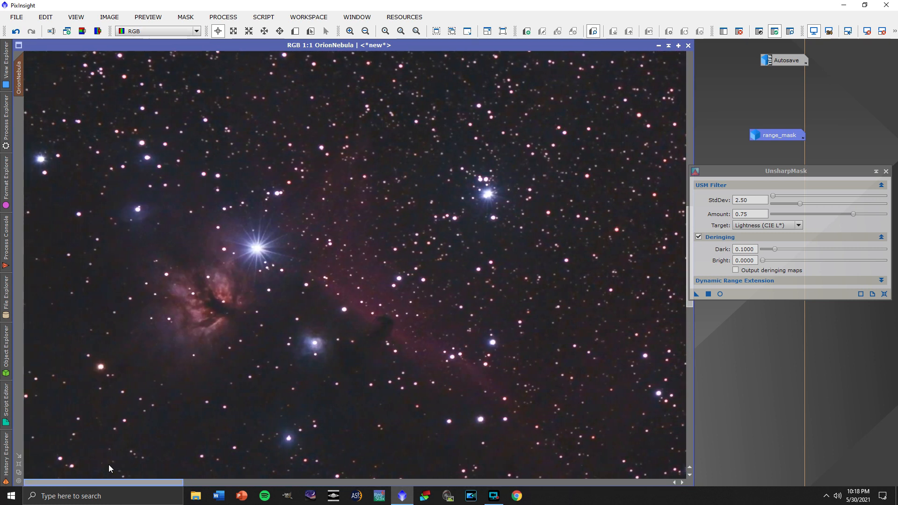
pyautogui.click(16, 31)
pyautogui.click(33, 31)
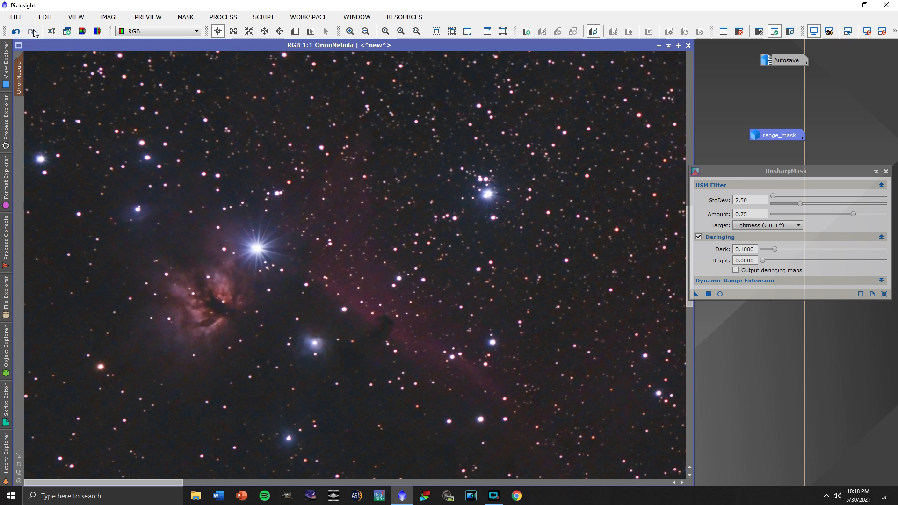
pyautogui.click(16, 32)
pyautogui.click(28, 32)
# - Close the UnsharpMask process and disable the range mask on the OrionNebula image
pyautogui.scroll(-1, 462, 286)
pyautogui.scroll(-2, 463, 286)
pyautogui.click(888, 172)
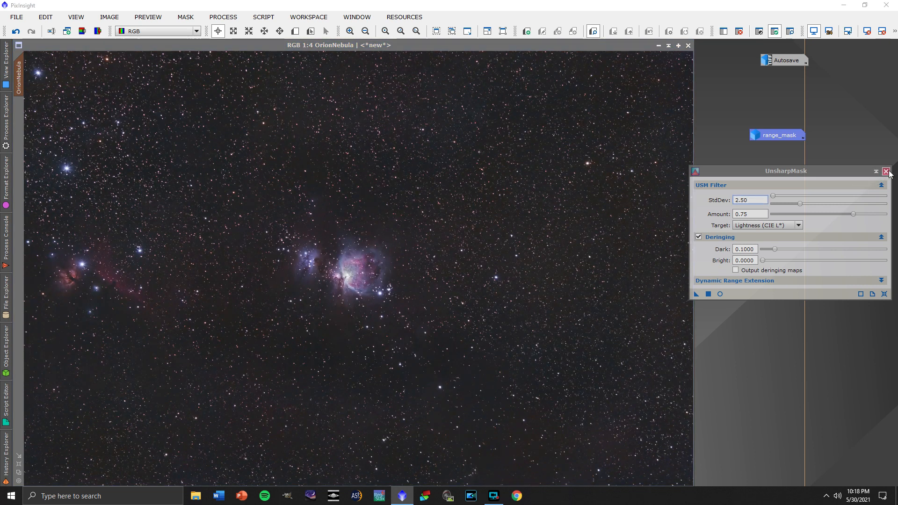
pyautogui.click(885, 172)
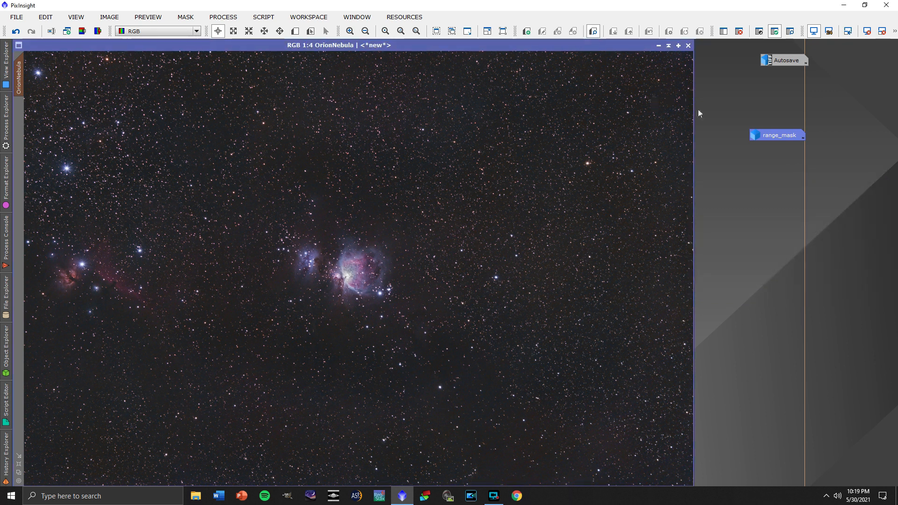
pyautogui.moveTo(783, 134)
pyautogui.click(185, 17)
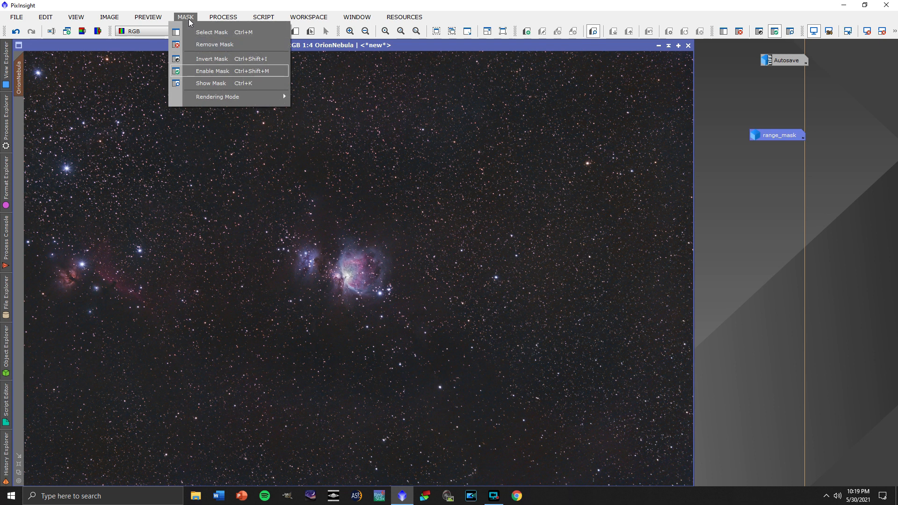
pyautogui.click(208, 73)
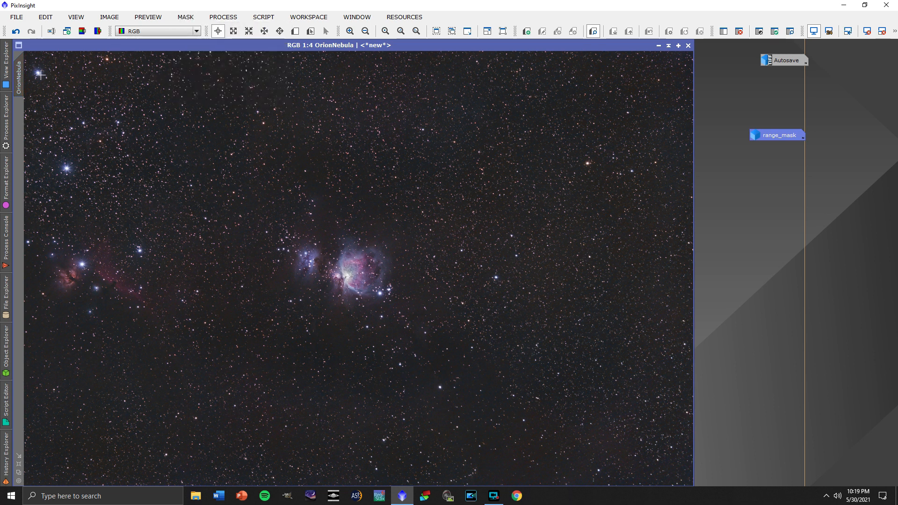
# - Look at the range_mask image in its own window and iconize it again
pyautogui.moveTo(24, 68)
pyautogui.doubleClick(771, 137)
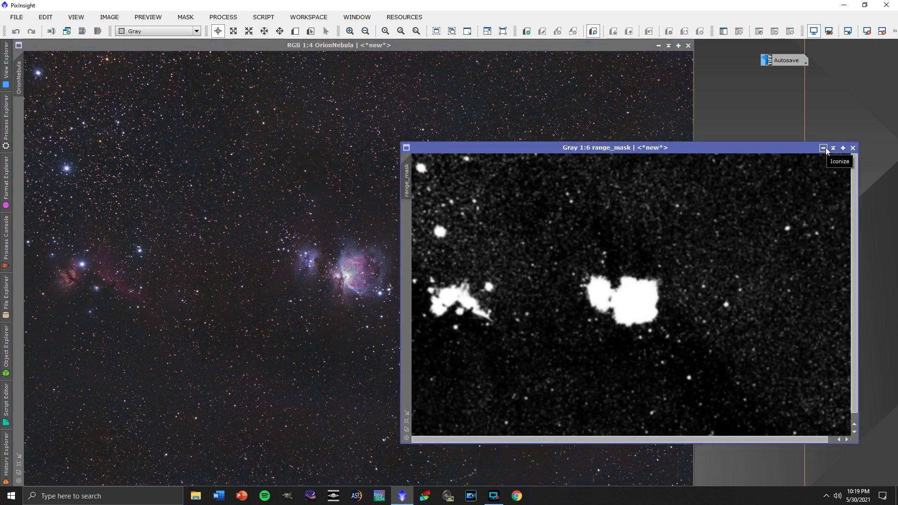
pyautogui.click(823, 148)
pyautogui.click(191, 21)
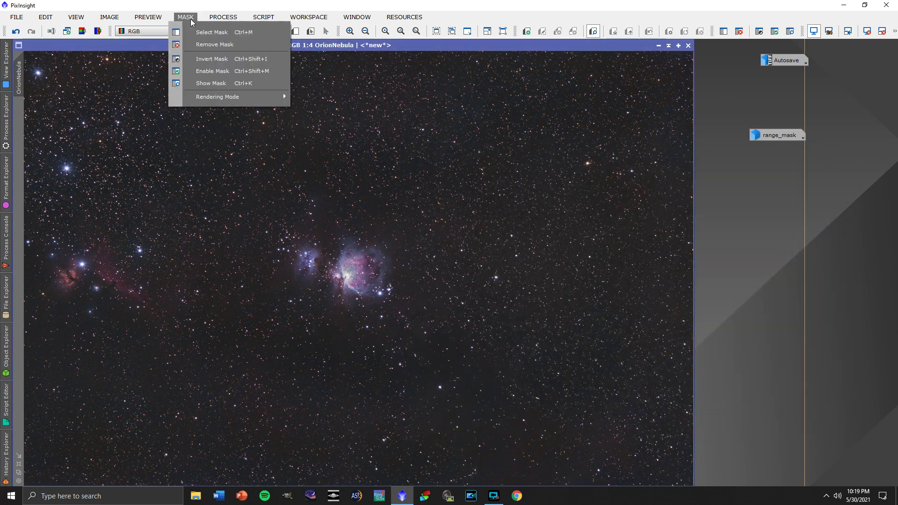
pyautogui.click(329, 127)
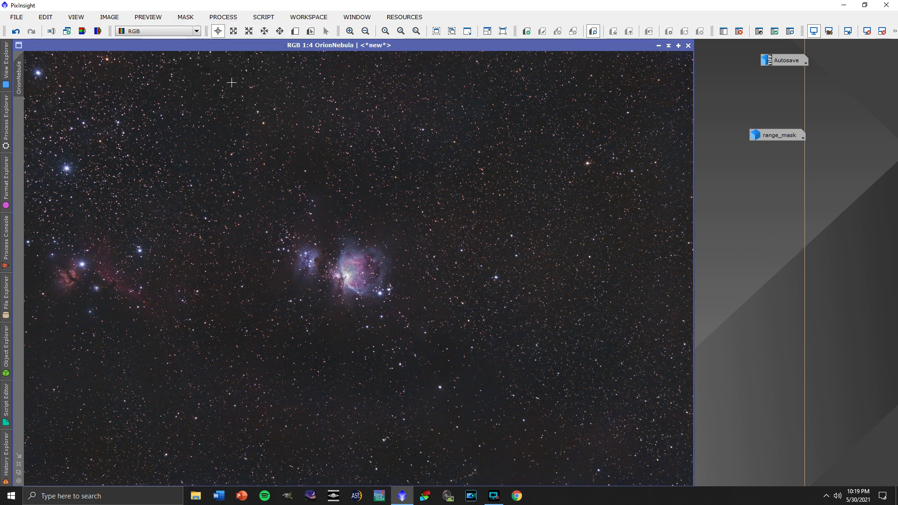
# - Open the HistogramTransformation process and reset its parameters to their defaults
pyautogui.click(223, 16)
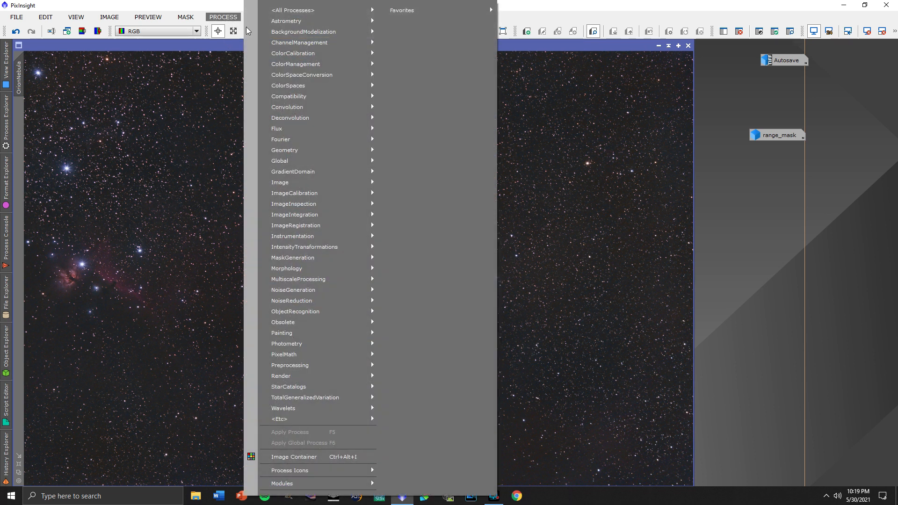
pyautogui.moveTo(276, 110)
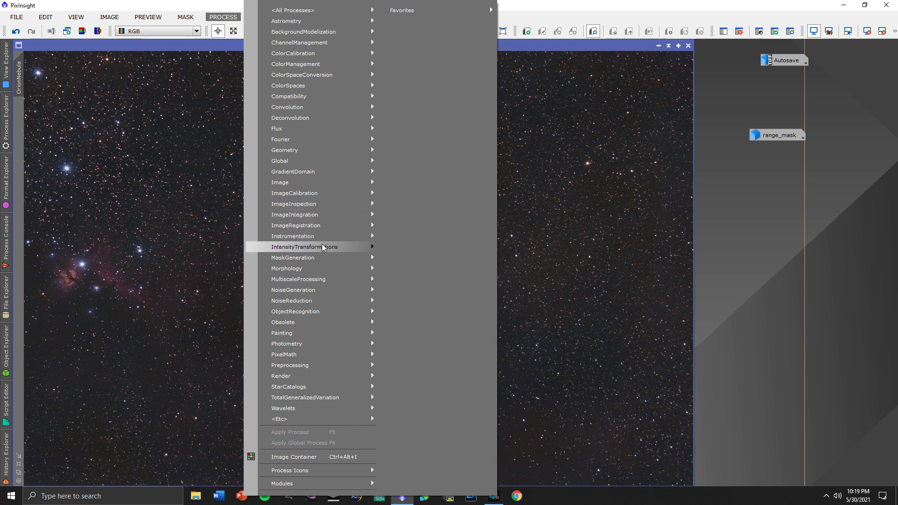
pyautogui.moveTo(324, 249)
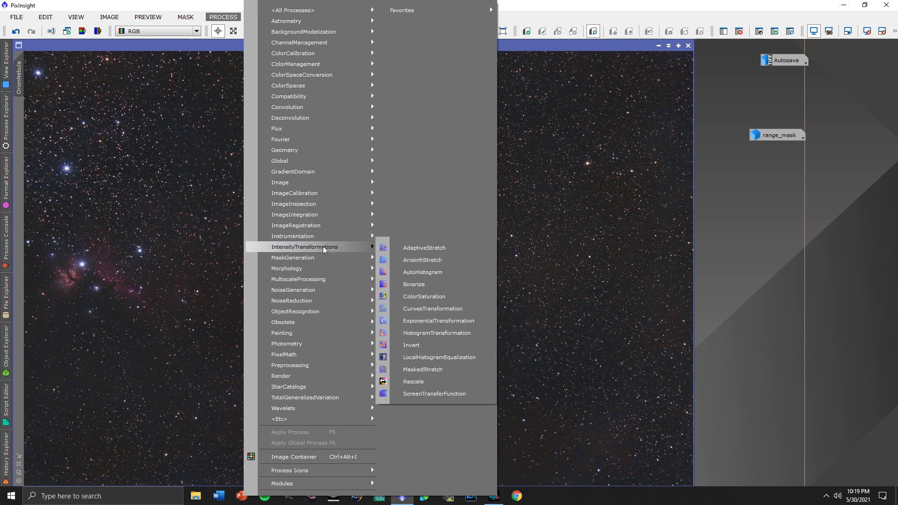
pyautogui.click(437, 333)
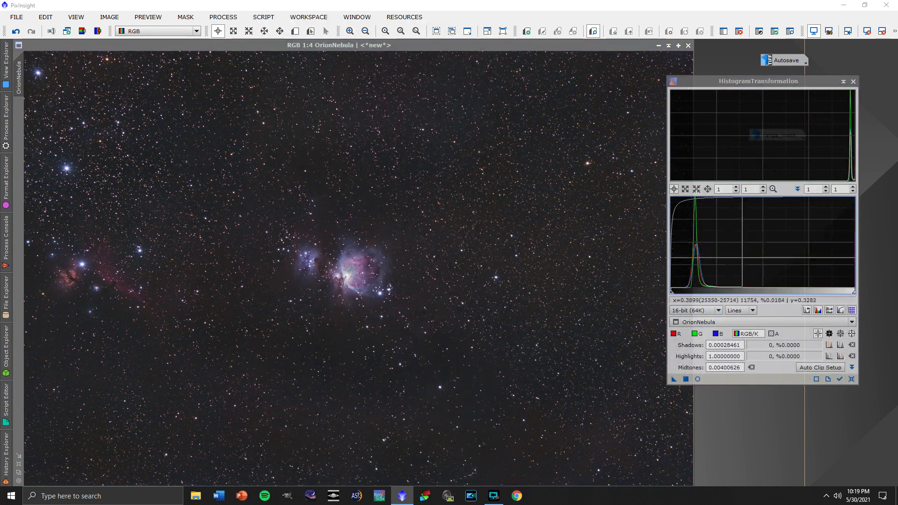
pyautogui.click(852, 380)
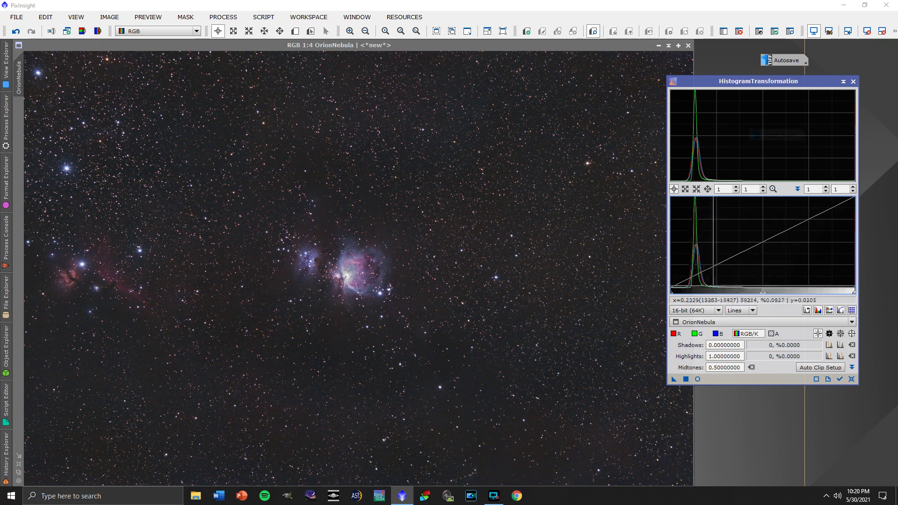
# - Preview the histogram transformation of OrionNebula in real time and raise the combined RGB shadows point to about 0.0788
pyautogui.scroll(1, 725, 262)
pyautogui.scroll(1, 727, 255)
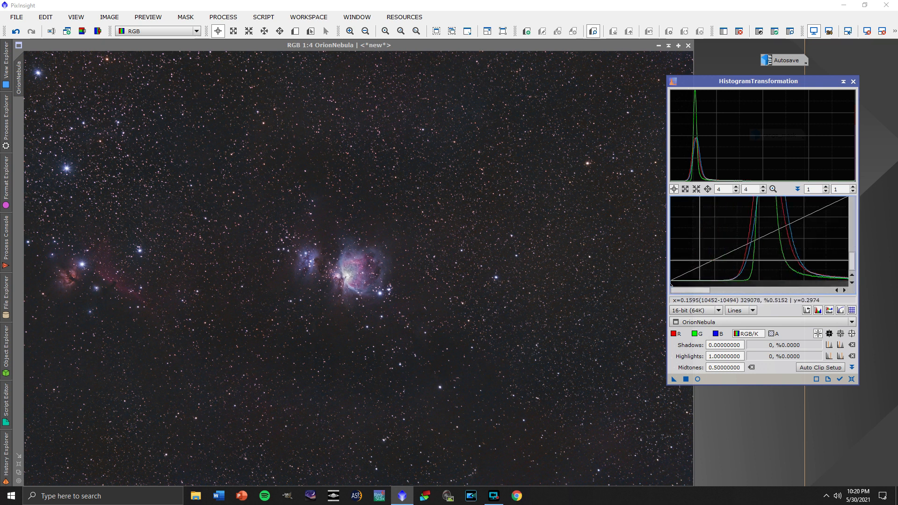
pyautogui.moveTo(671, 288); pyautogui.dragTo(672, 288)
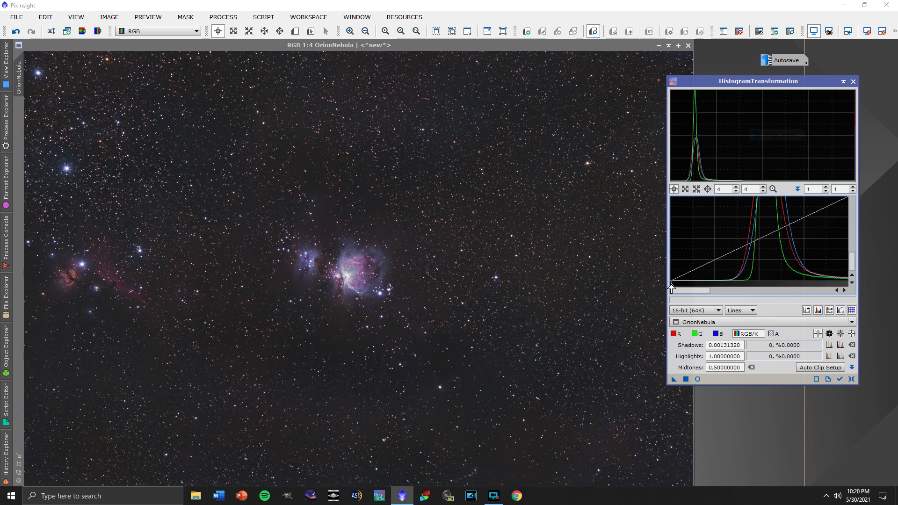
pyautogui.click(697, 379)
pyautogui.click(697, 380)
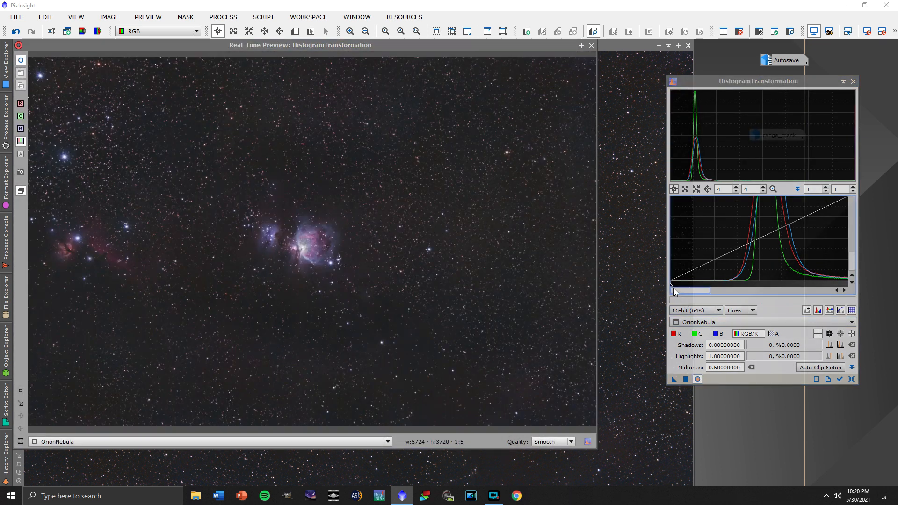
pyautogui.moveTo(670, 289); pyautogui.dragTo(723, 288)
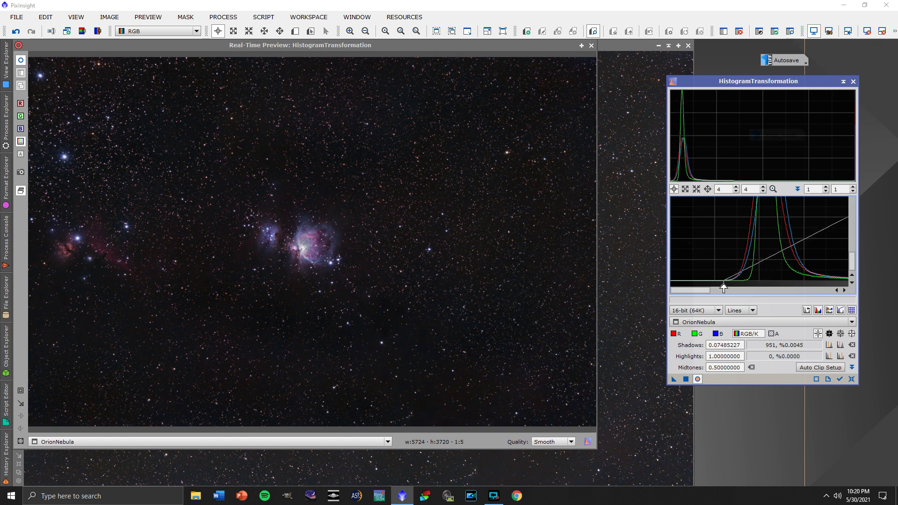
pyautogui.moveTo(723, 288); pyautogui.dragTo(725, 289)
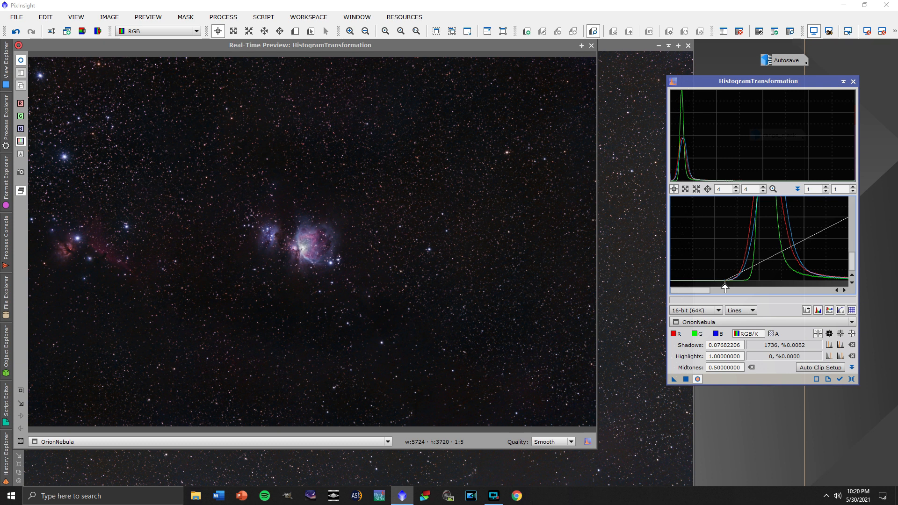
pyautogui.moveTo(724, 288); pyautogui.dragTo(725, 288)
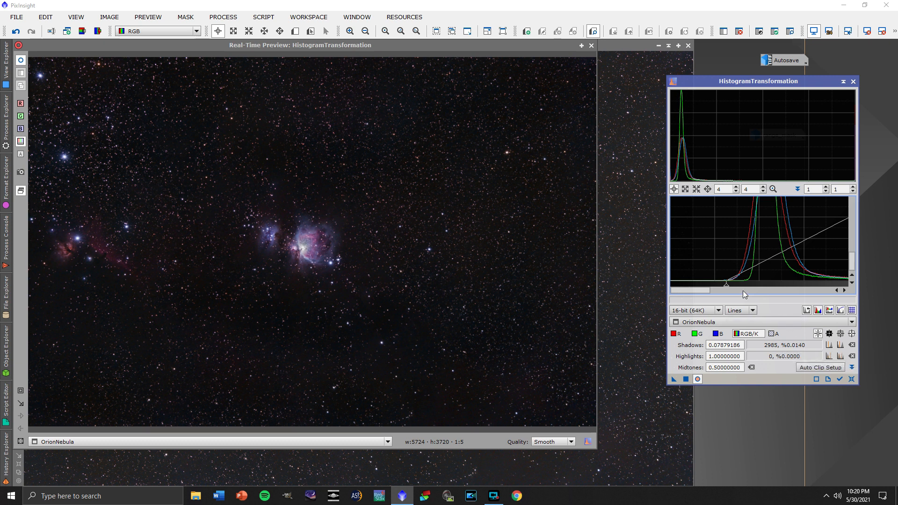
# - Fine-tune the combined RGB shadows point to about 0.0781 and lower the midtones balance to about 0.448
pyautogui.moveTo(727, 287); pyautogui.dragTo(725, 287)
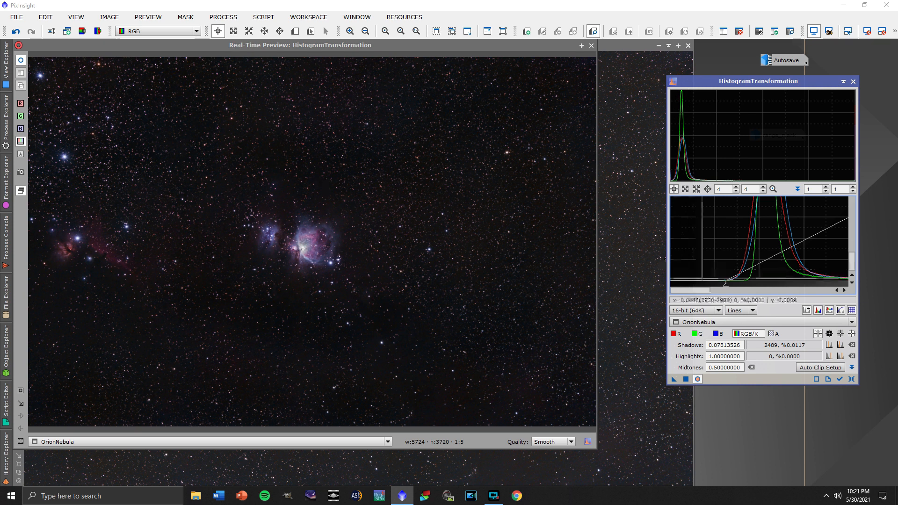
pyautogui.moveTo(725, 284); pyautogui.dragTo(771, 289)
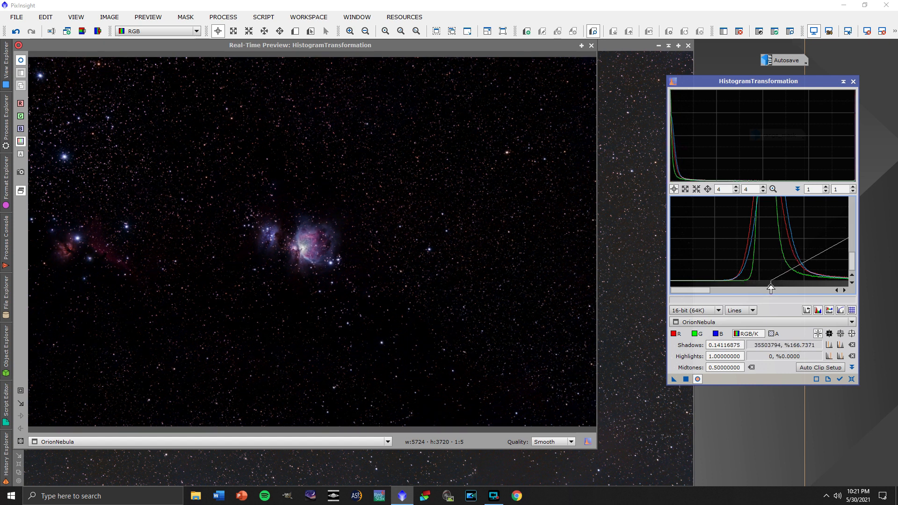
pyautogui.moveTo(771, 289); pyautogui.dragTo(721, 289)
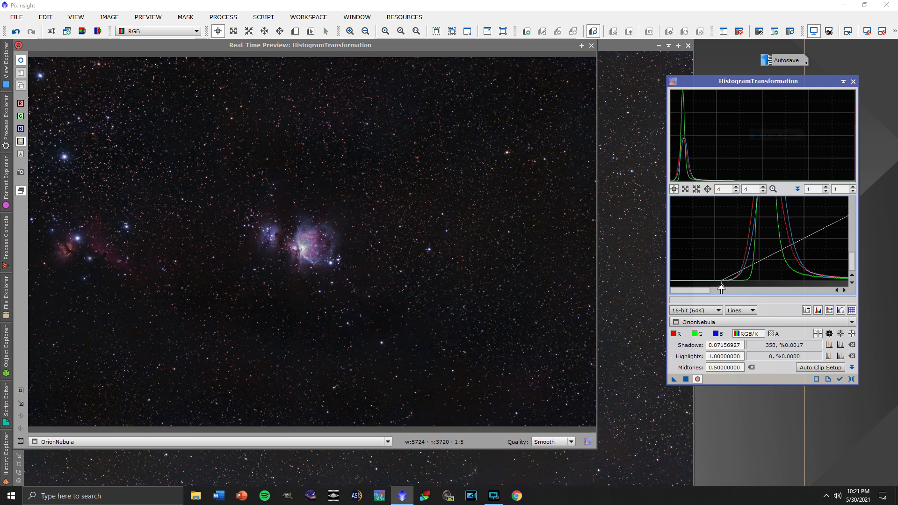
pyautogui.moveTo(721, 288); pyautogui.dragTo(726, 288)
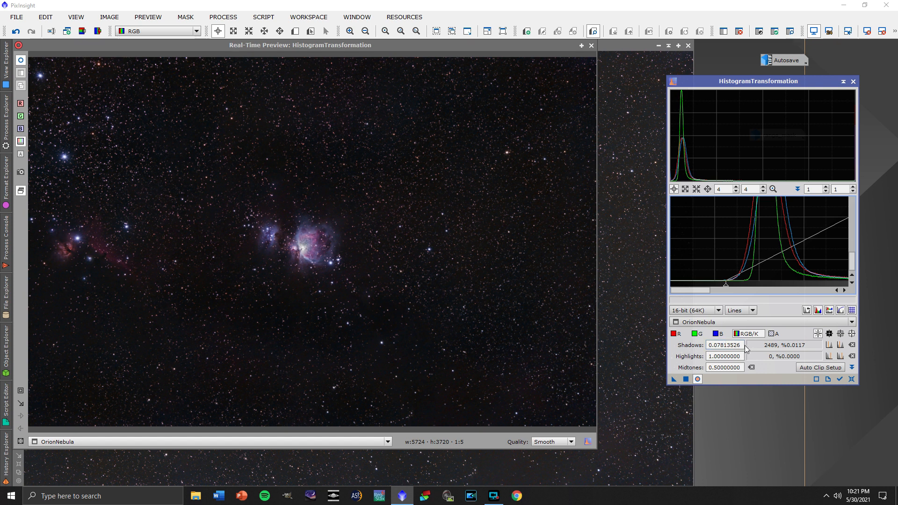
pyautogui.scroll(-3, 762, 256)
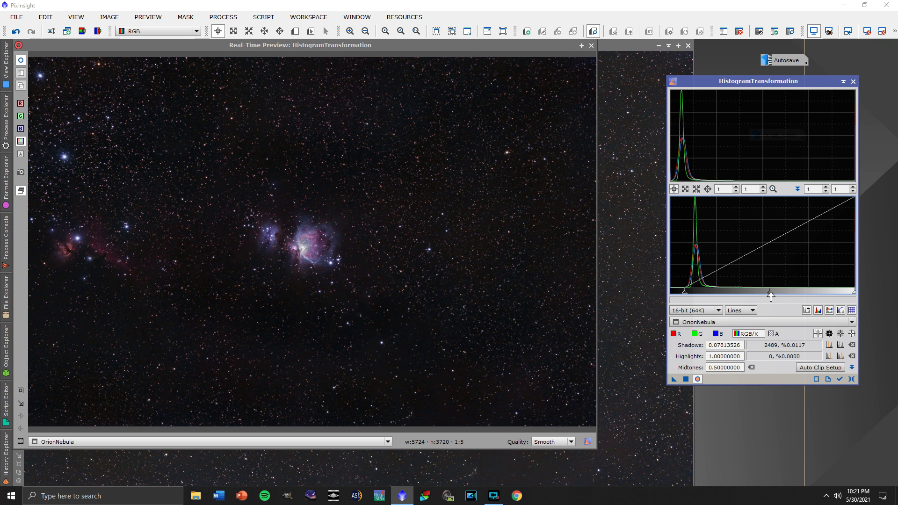
pyautogui.moveTo(770, 296); pyautogui.dragTo(761, 295)
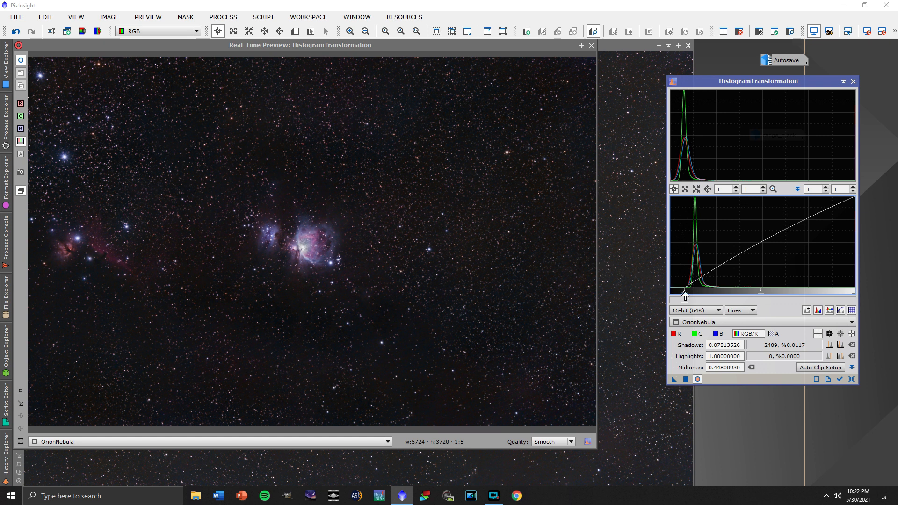
# - Close the real-time preview and apply the histogram transformation to the OrionNebula image
pyautogui.click(592, 47)
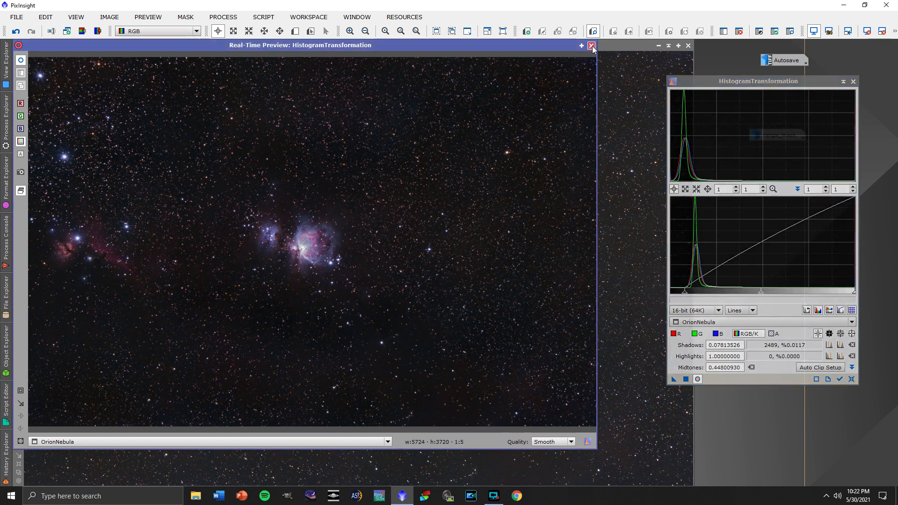
pyautogui.click(592, 46)
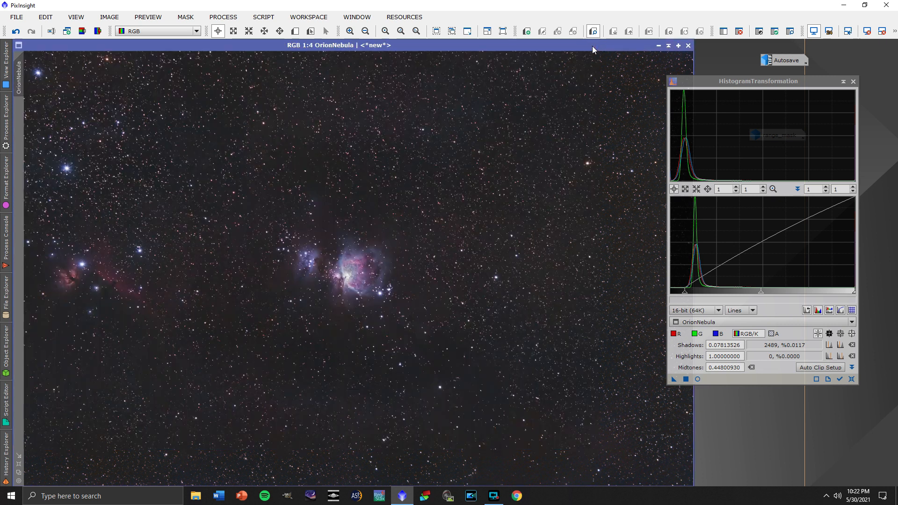
pyautogui.moveTo(719, 81); pyautogui.dragTo(753, 83)
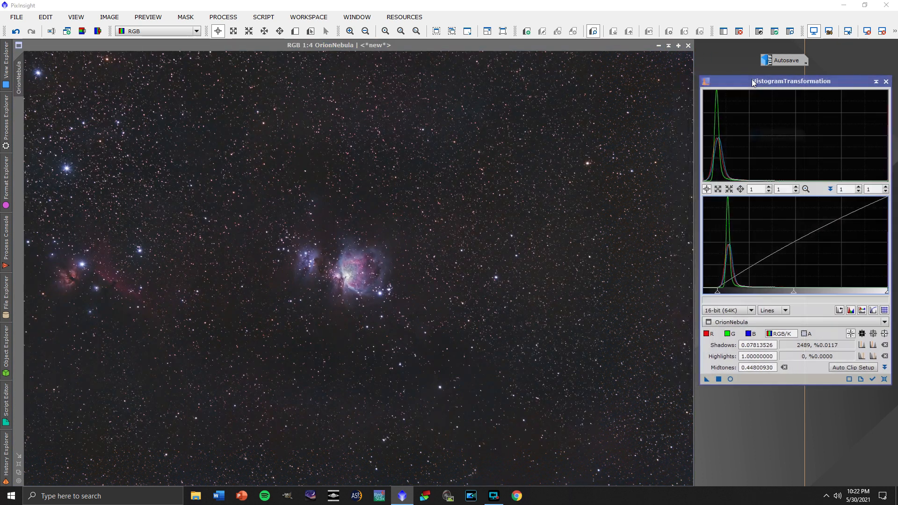
pyautogui.click(718, 380)
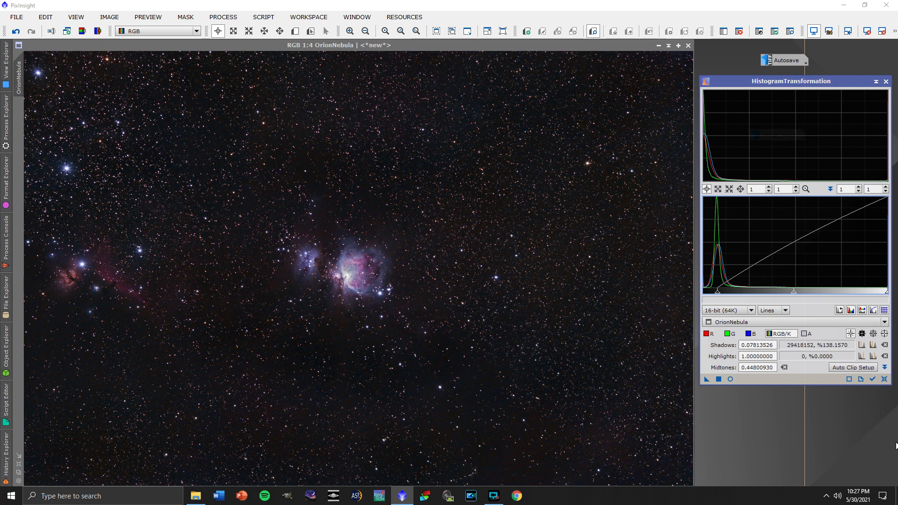
# - Save the image as OrionNebula in the Lights folder as an uncompressed TIFF with 16-bit unsigned integer samples
pyautogui.click(16, 17)
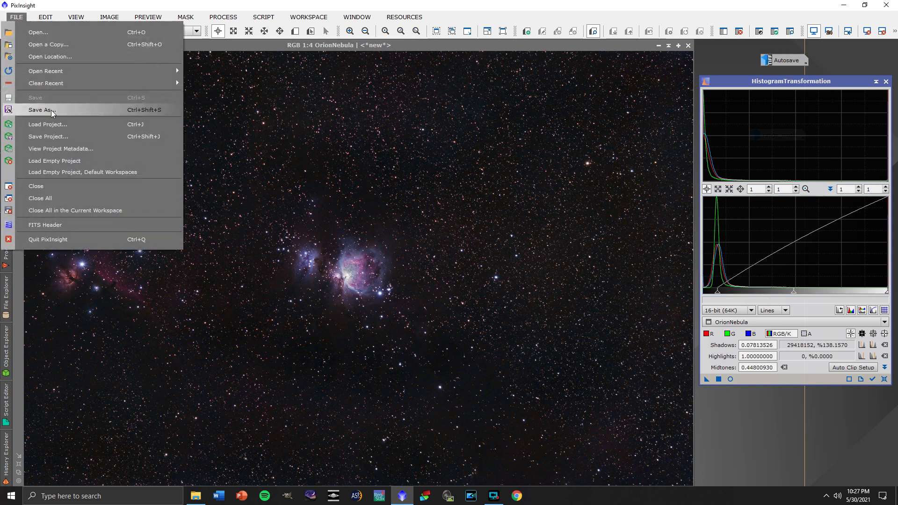
pyautogui.click(51, 111)
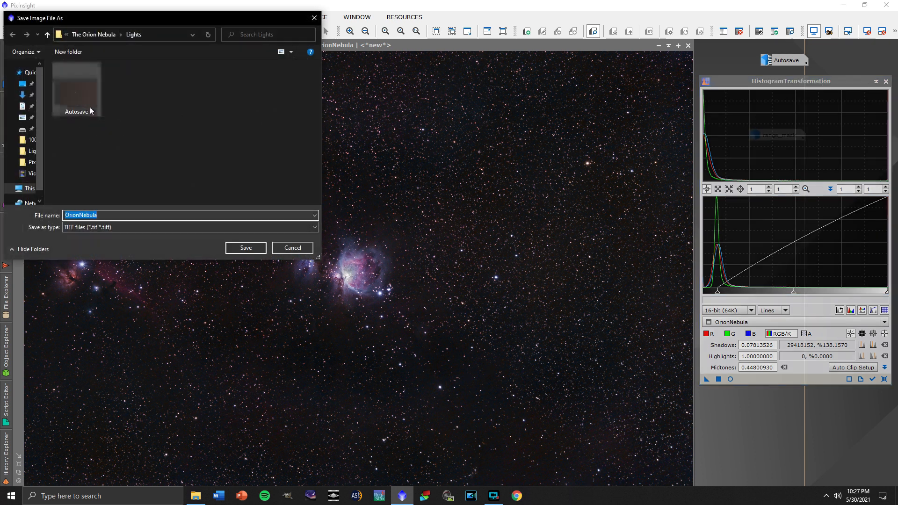
pyautogui.click(117, 214)
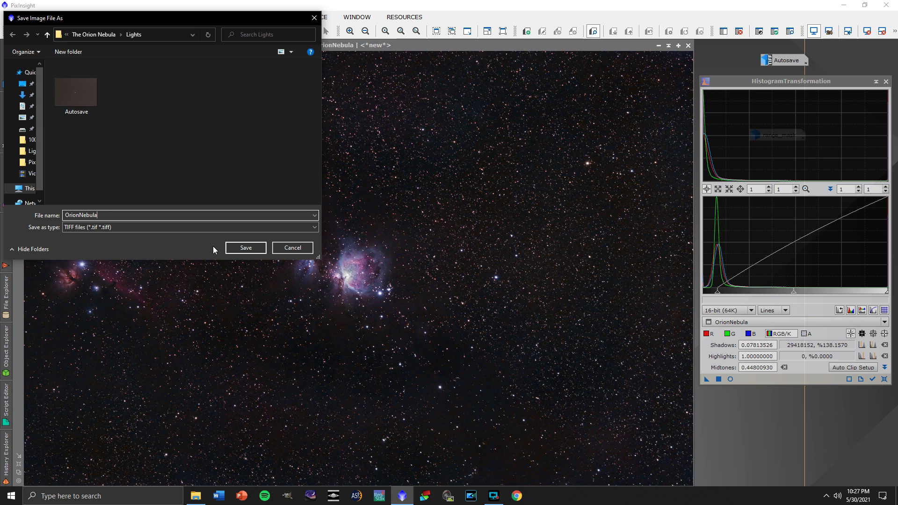
pyautogui.click(234, 248)
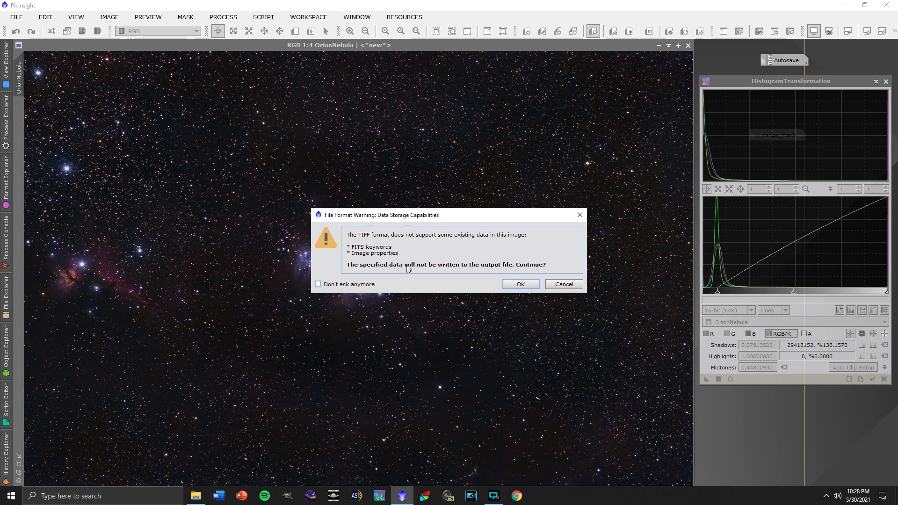
pyautogui.click(521, 284)
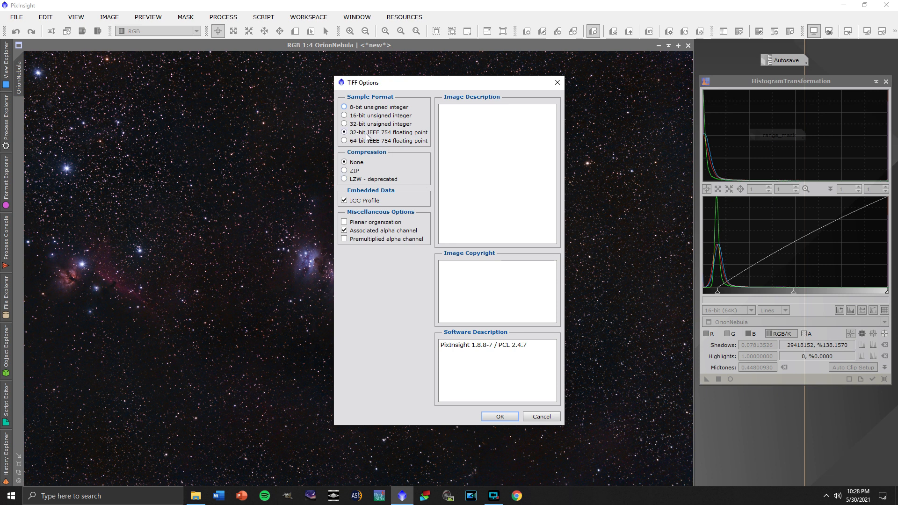
pyautogui.click(345, 117)
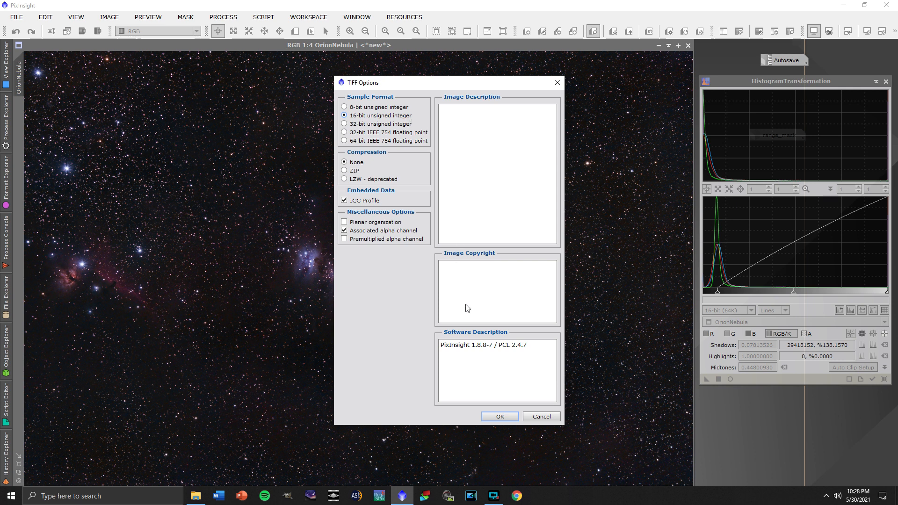
pyautogui.click(497, 418)
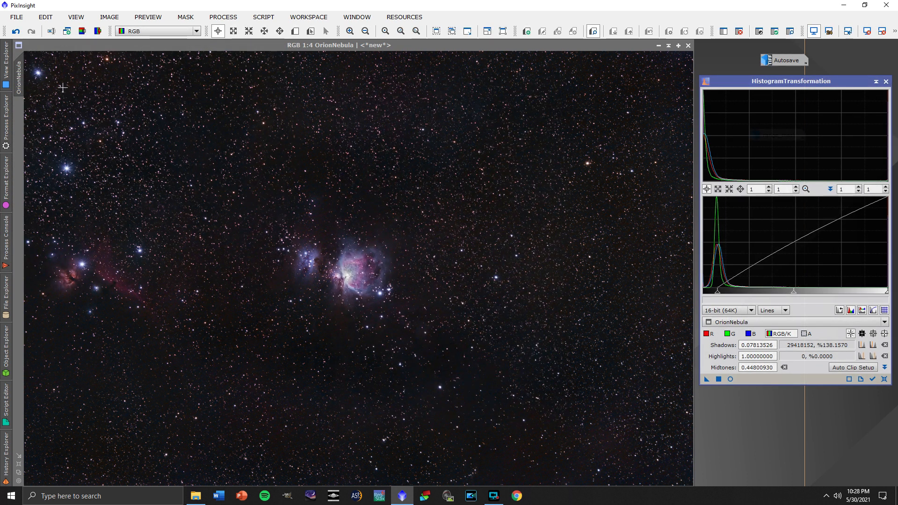
# - Save another copy of the image as an OrionNebula JPEG file in the Lights folder with the quality set to 100
pyautogui.click(18, 17)
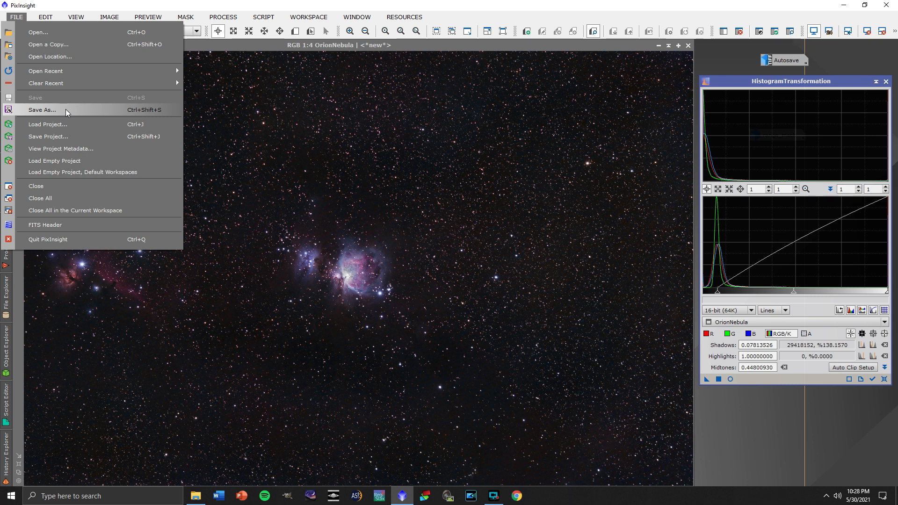
pyautogui.click(42, 110)
pyautogui.click(183, 227)
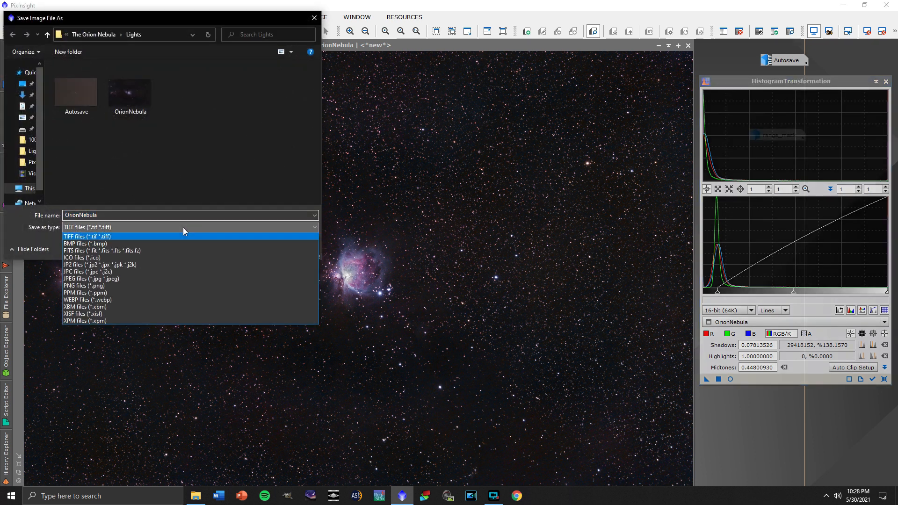
pyautogui.click(171, 278)
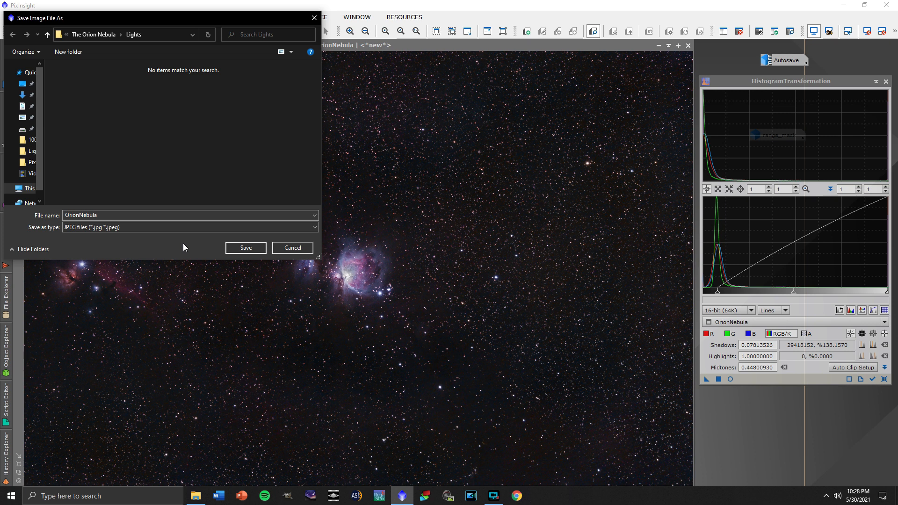
pyautogui.click(237, 248)
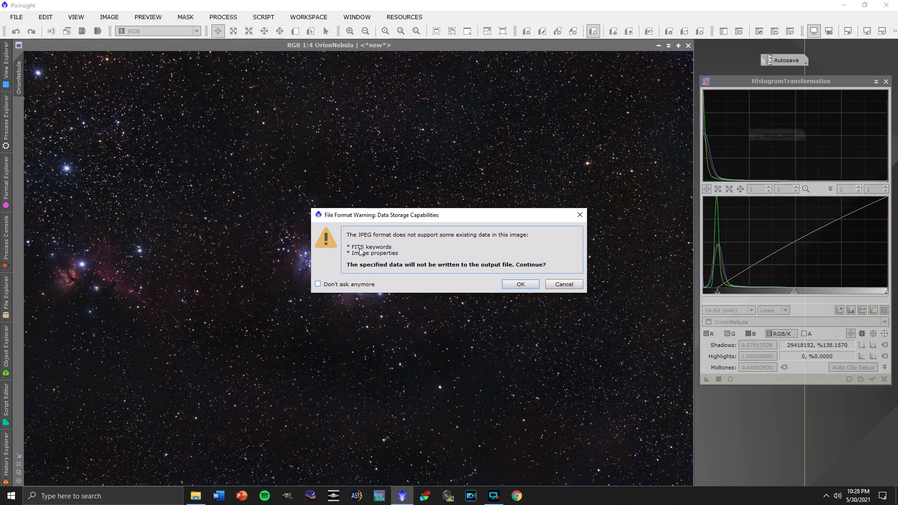
pyautogui.click(517, 285)
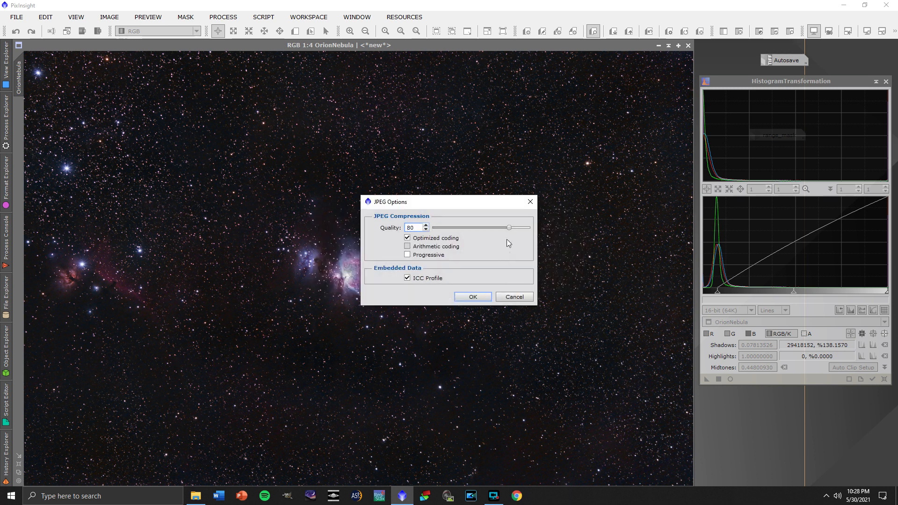
pyautogui.moveTo(510, 228); pyautogui.dragTo(535, 236)
pyautogui.click(473, 297)
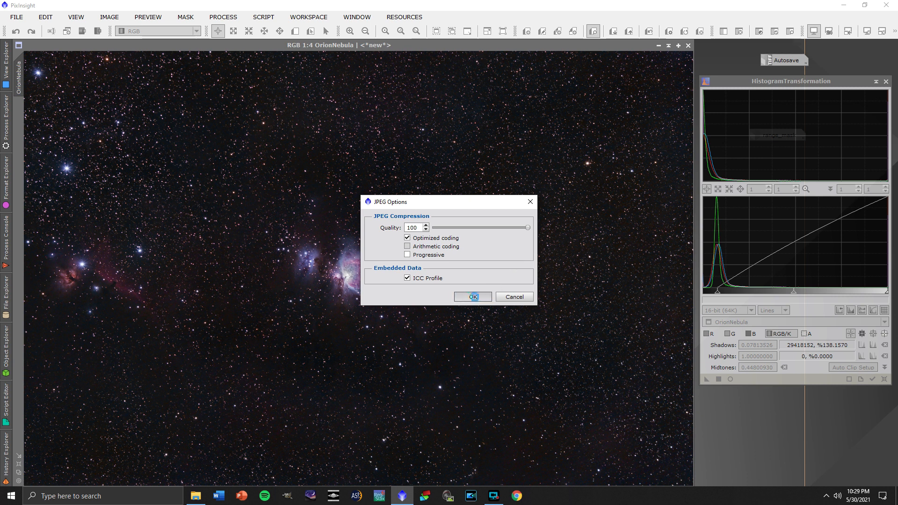